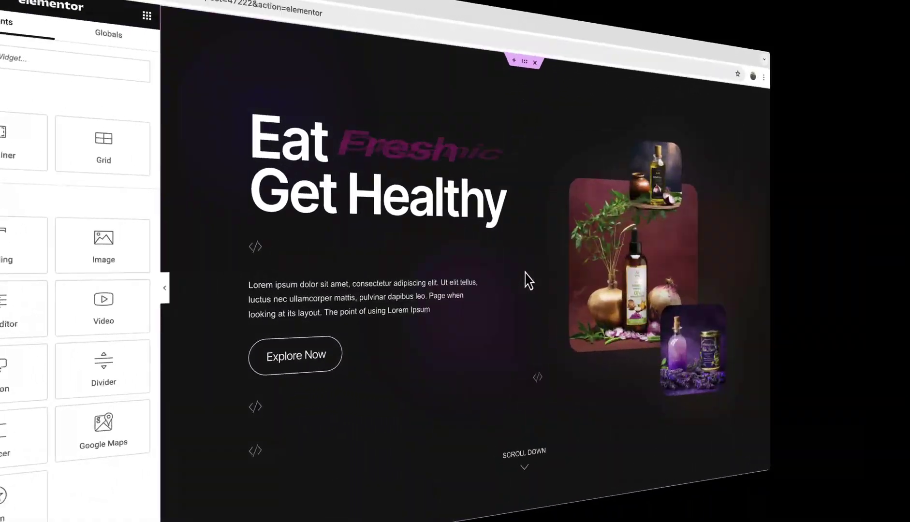
- Look through the page's sections in the editor, from the Eat Fresh hero to the Get it Now! section
scroll(492, 363, down, 20)
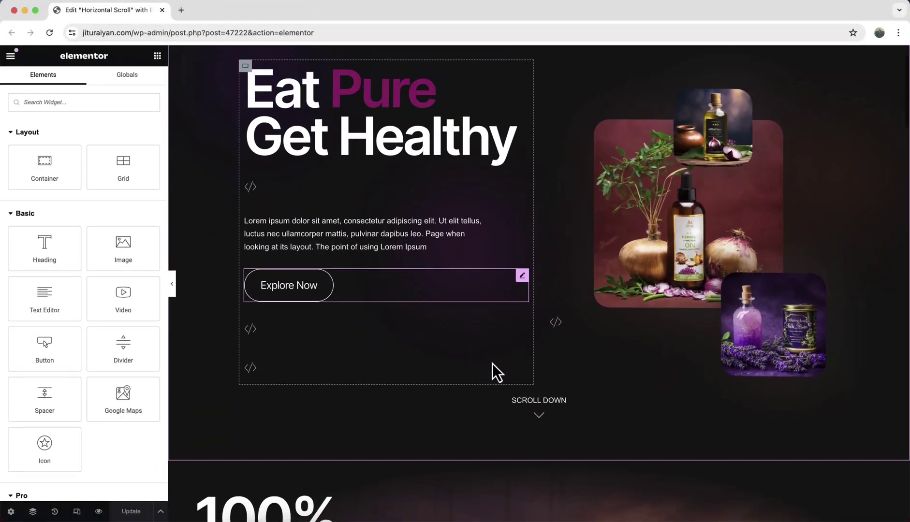
scroll(491, 363, down, 20)
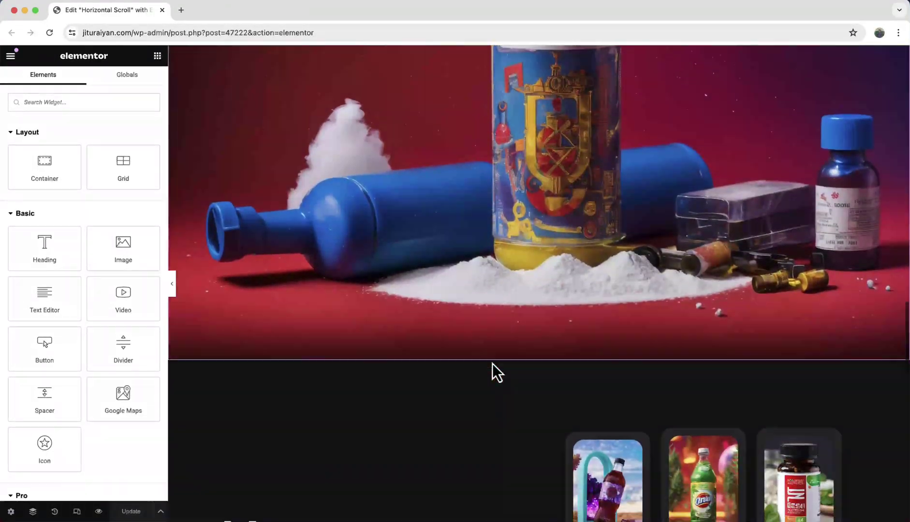
scroll(491, 363, up, 20)
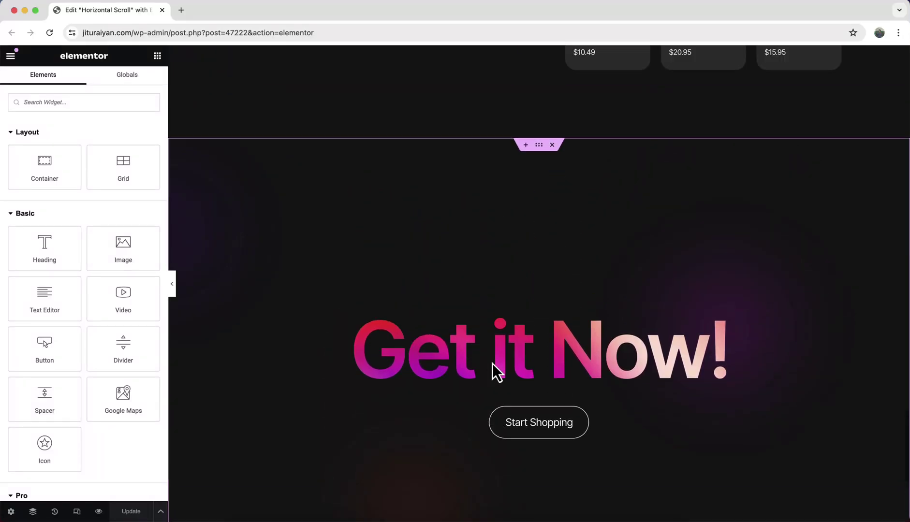
scroll(491, 363, up, 8)
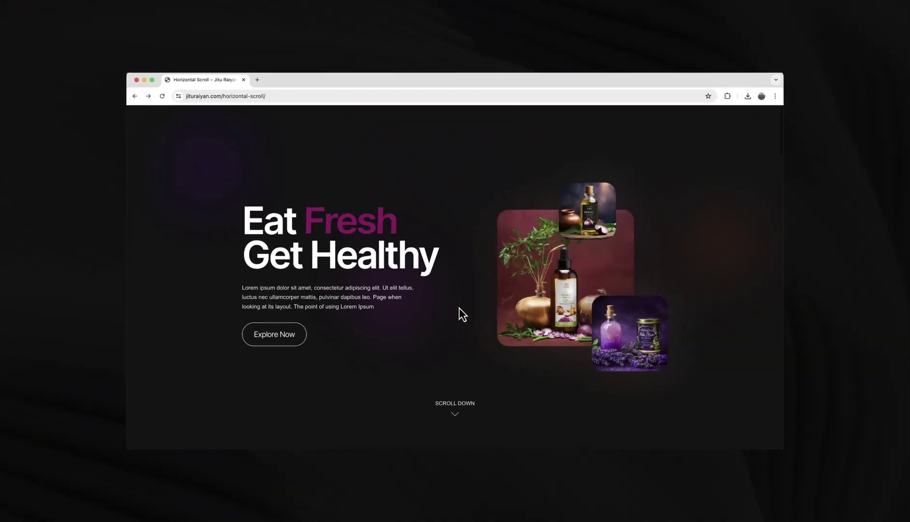
- Examine how the published page scrolls horizontally through its sections and back to vertical scrolling
scroll(459, 308, down, 5)
scroll(458, 308, down, 10)
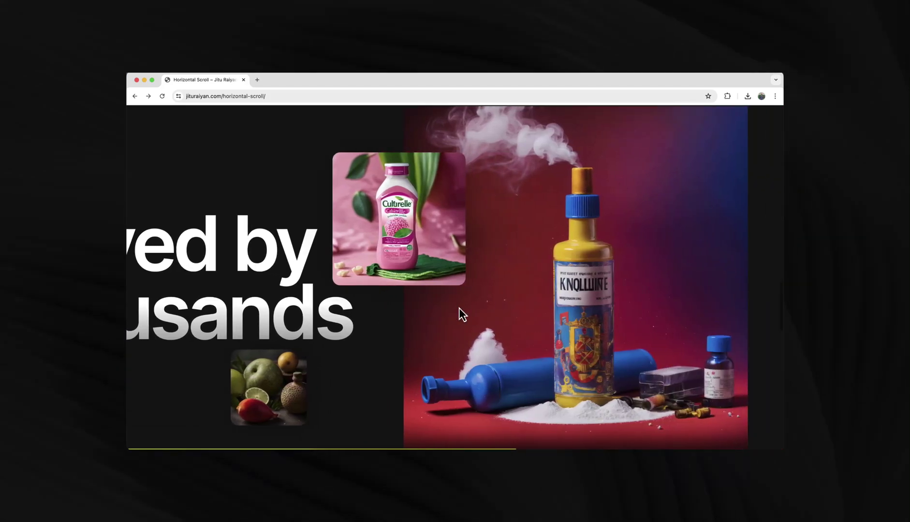
scroll(458, 308, down, 10)
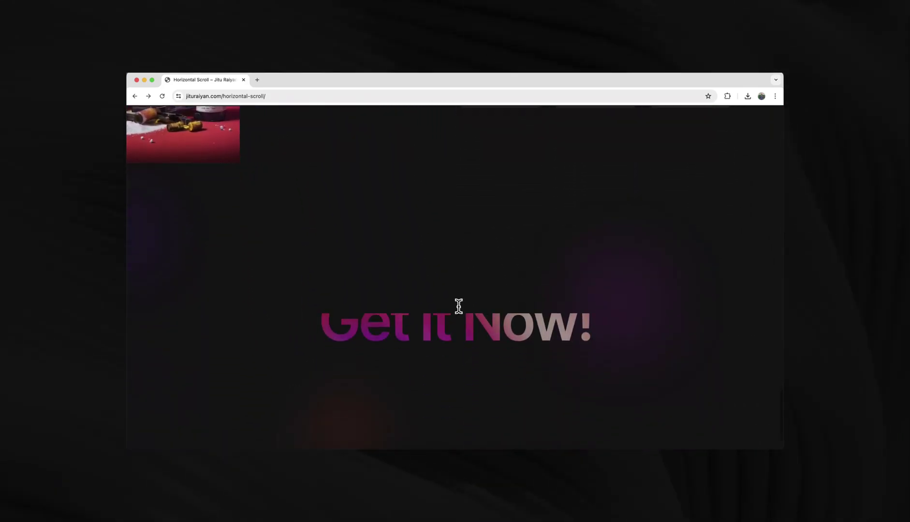
scroll(458, 308, up, 10)
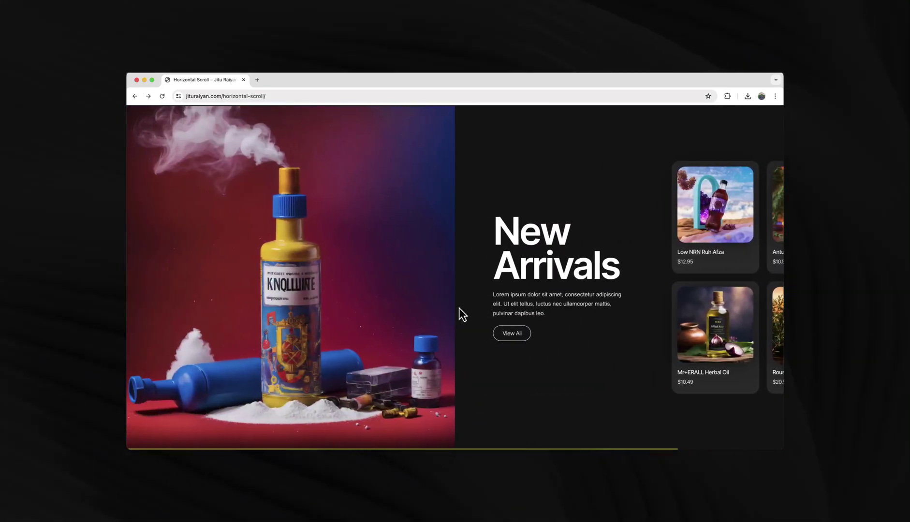
scroll(458, 308, up, 2)
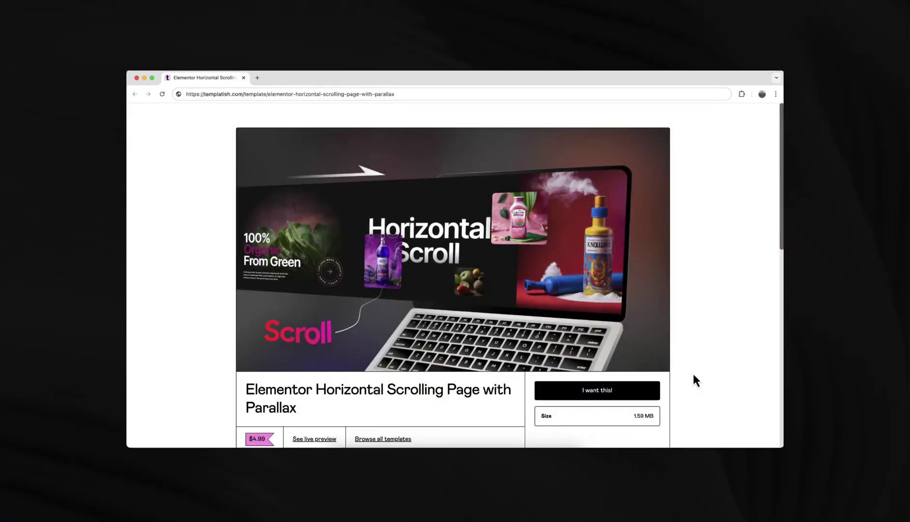
- Read the features and installation notes on the Elementor Horizontal Scrolling Page with Parallax template page
scroll(693, 333, down, 8)
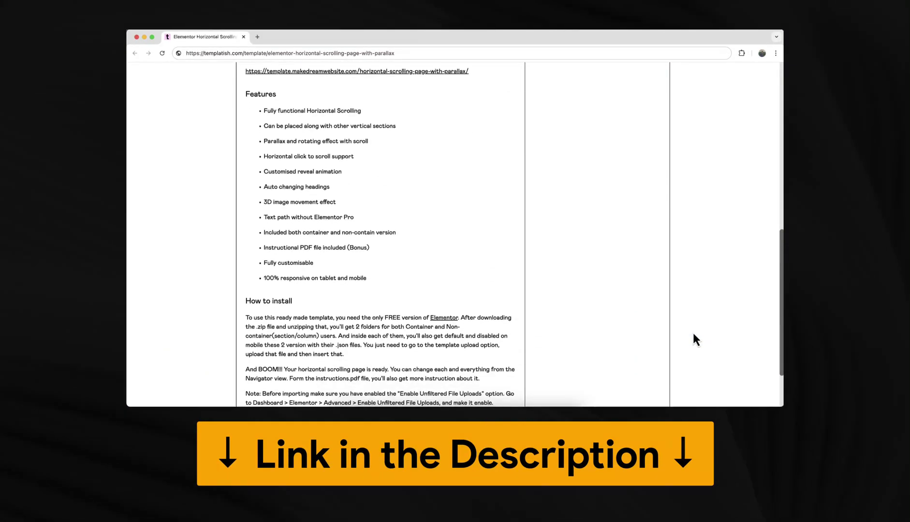
scroll(693, 333, up, 5)
scroll(693, 333, up, 3)
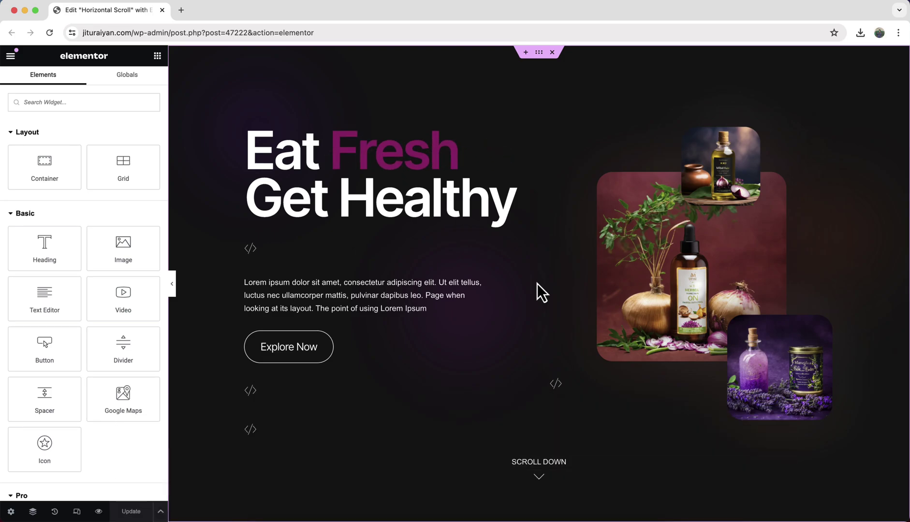
- Review in the editor the stacked sections between the hero and the Get it Now! section
scroll(561, 316, down, 20)
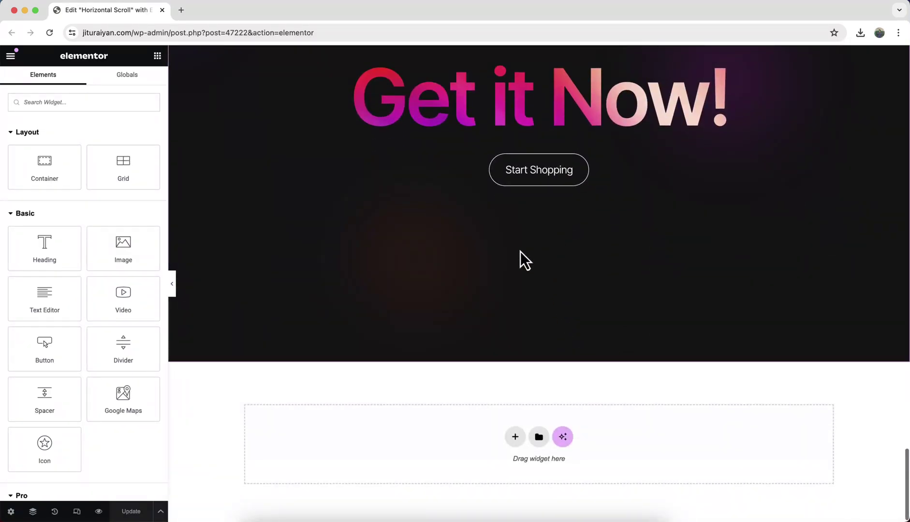
scroll(507, 241, up, 5)
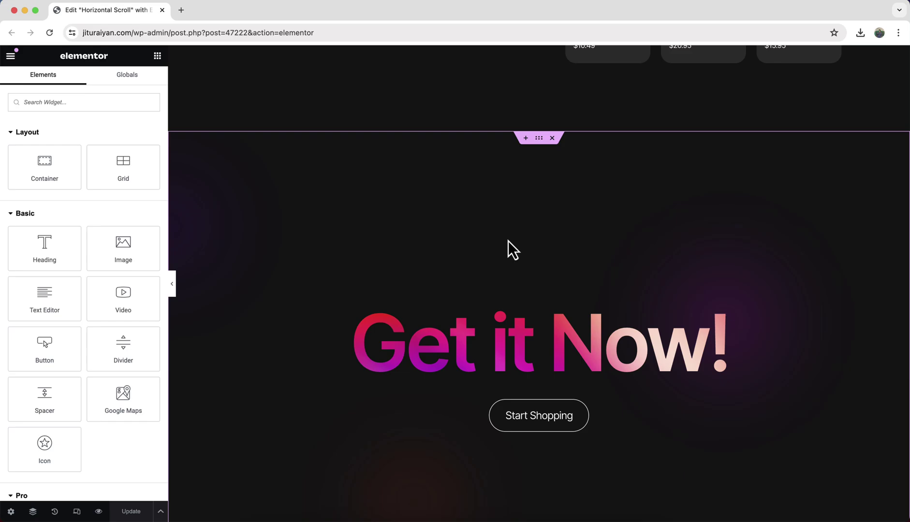
scroll(508, 240, up, 10)
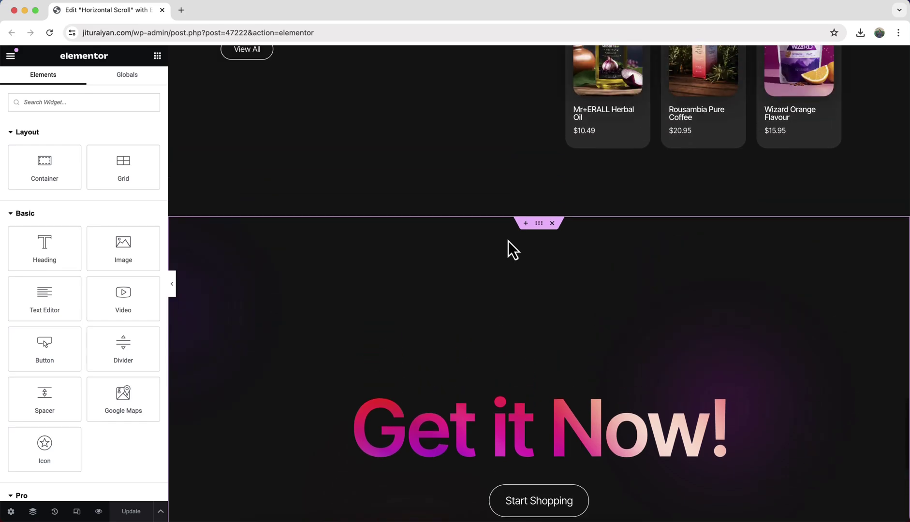
scroll(485, 240, up, 15)
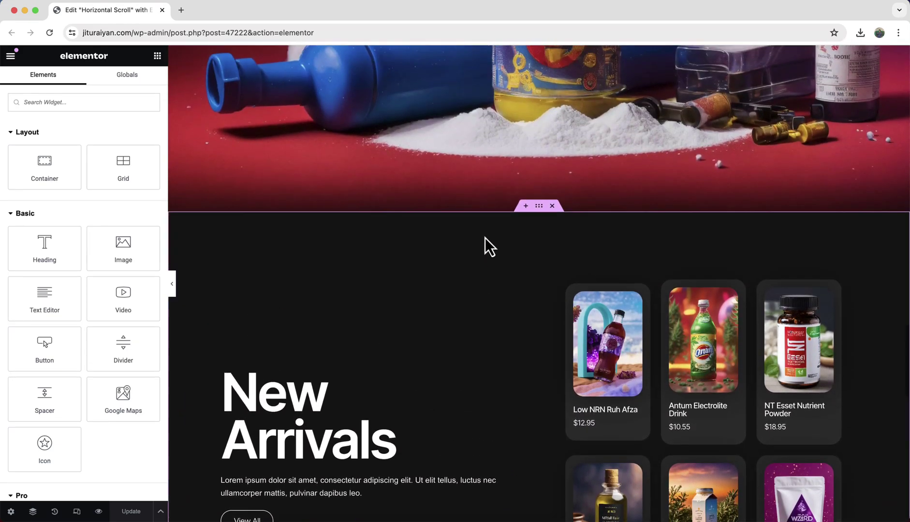
scroll(489, 242, up, 15)
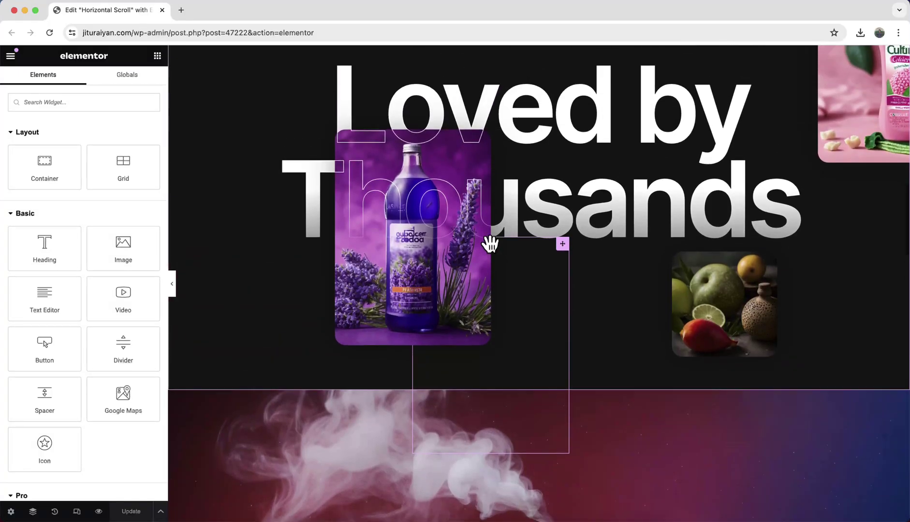
scroll(485, 237, up, 1)
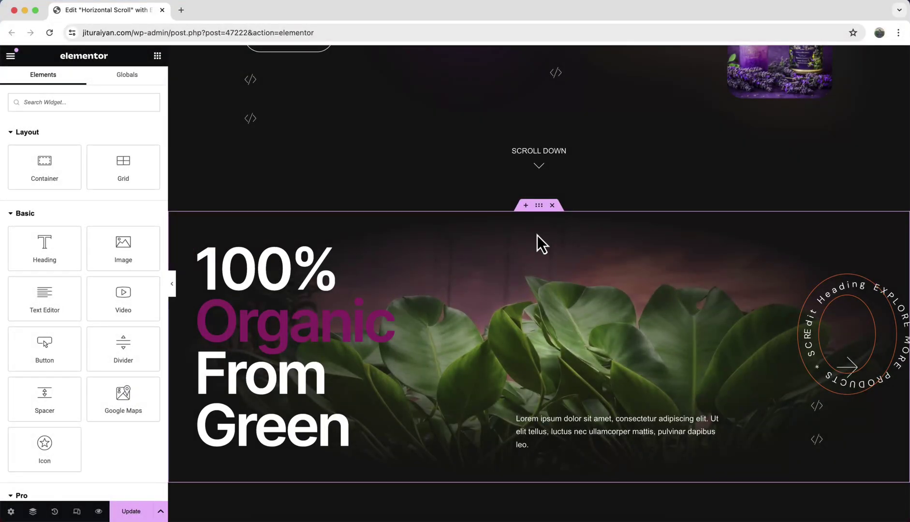
- Insert a single-column flexbox container between the hero and the 100% Organic From Green section
click(525, 205)
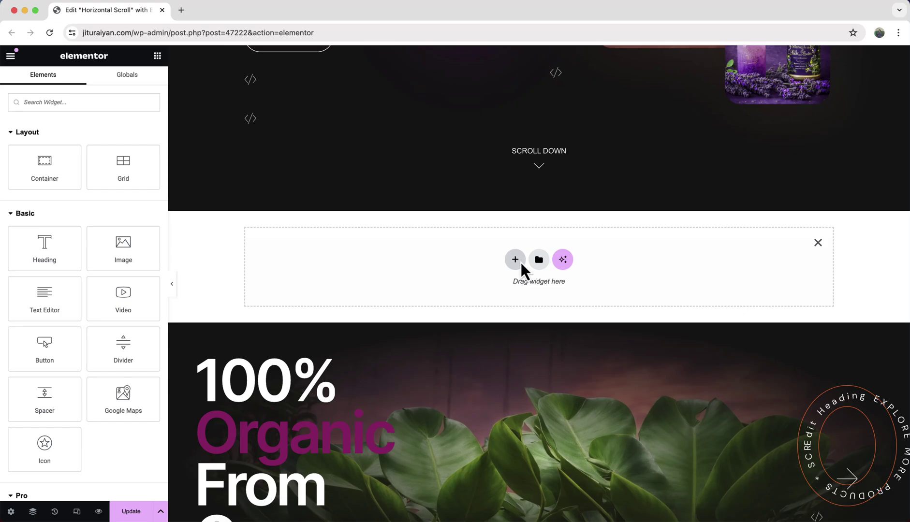
click(520, 262)
click(494, 293)
click(412, 286)
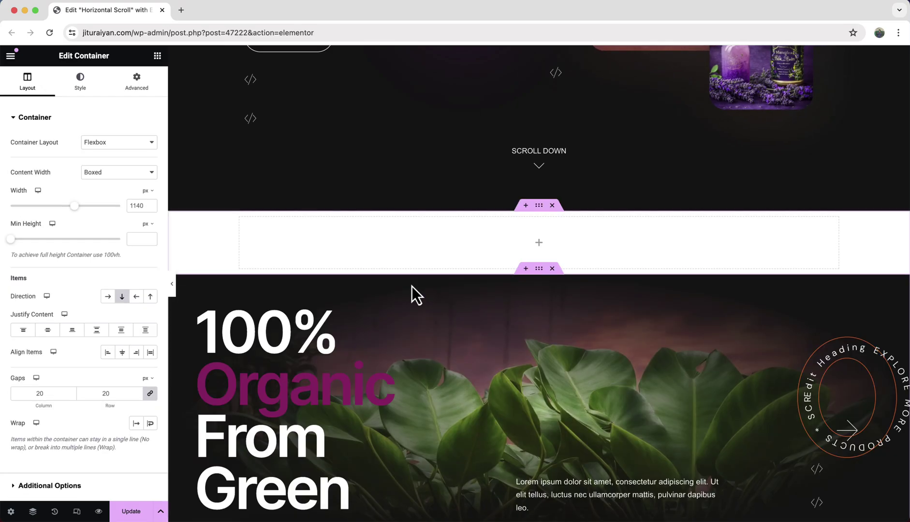
- Set the new container to full content width, a minimum height of 100 vh and content justified to the start
click(135, 174)
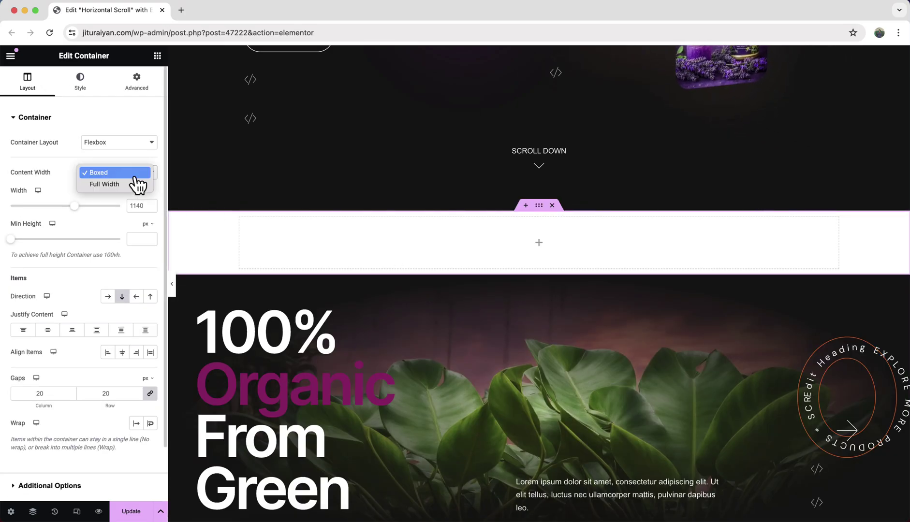
click(135, 185)
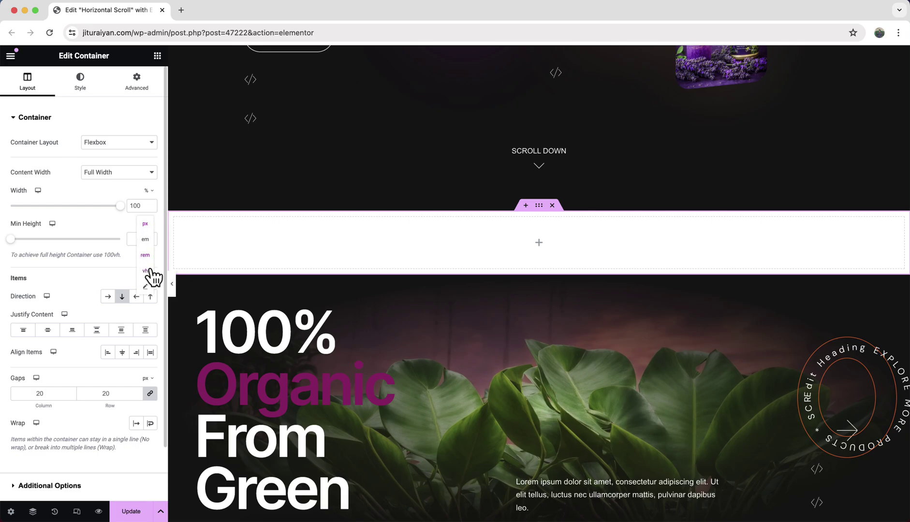
click(145, 271)
click(142, 238)
text(100)
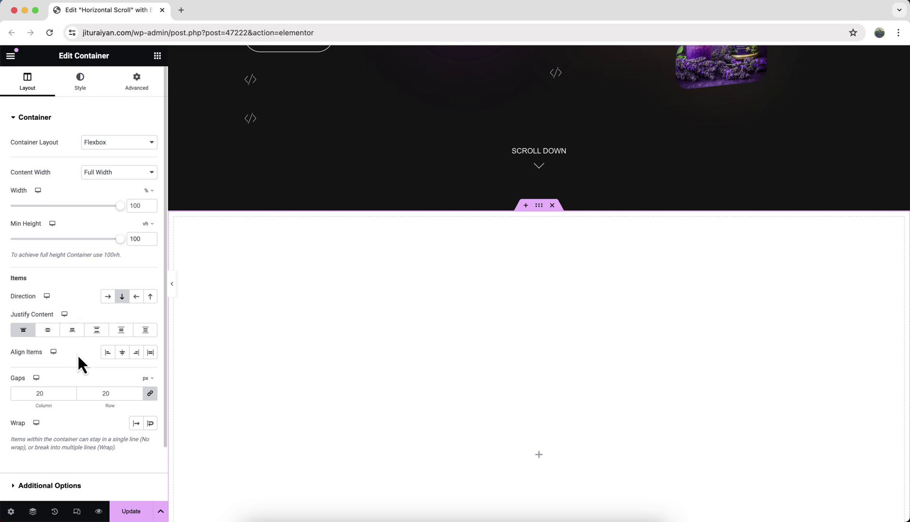
- Set the new container's overflow to Hidden and its padding to 0 on all sides
click(92, 484)
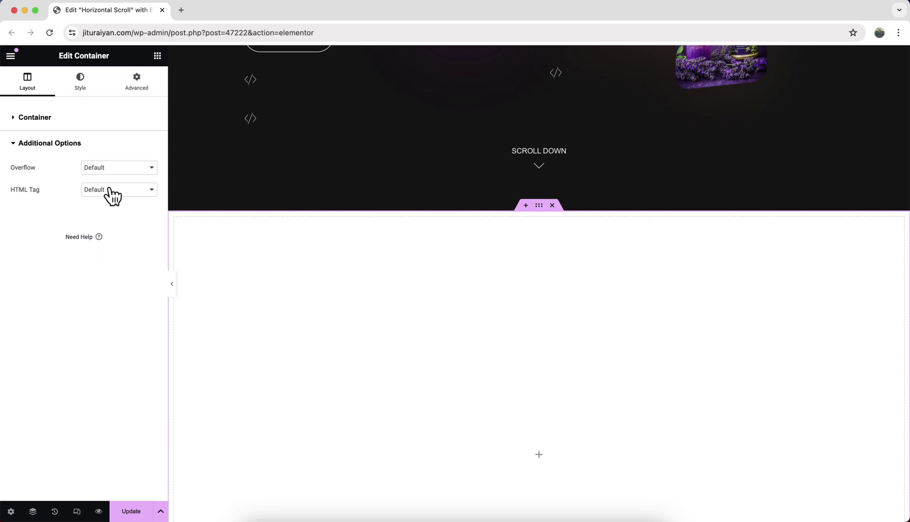
click(116, 168)
click(111, 180)
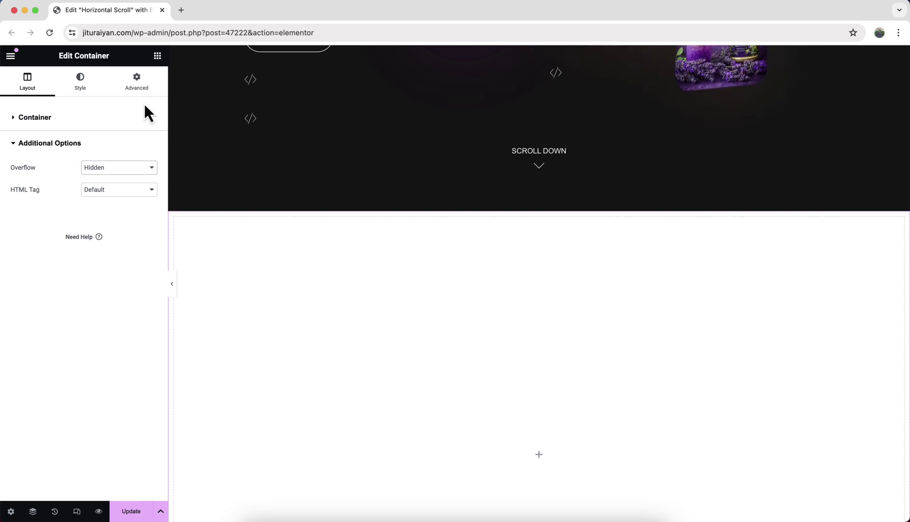
click(137, 82)
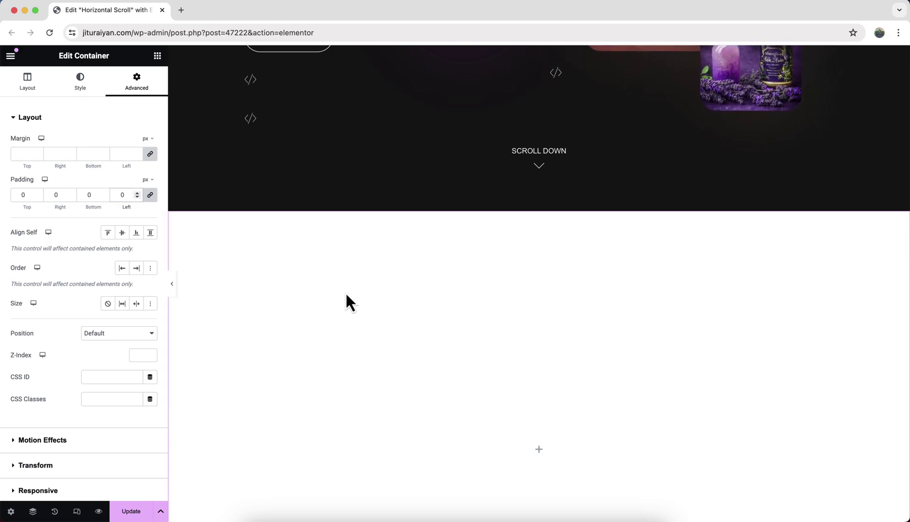
- Add a nested container inside the new full-height container and set its content width to Full Width
click(158, 56)
drag(58, 179, 373, 338)
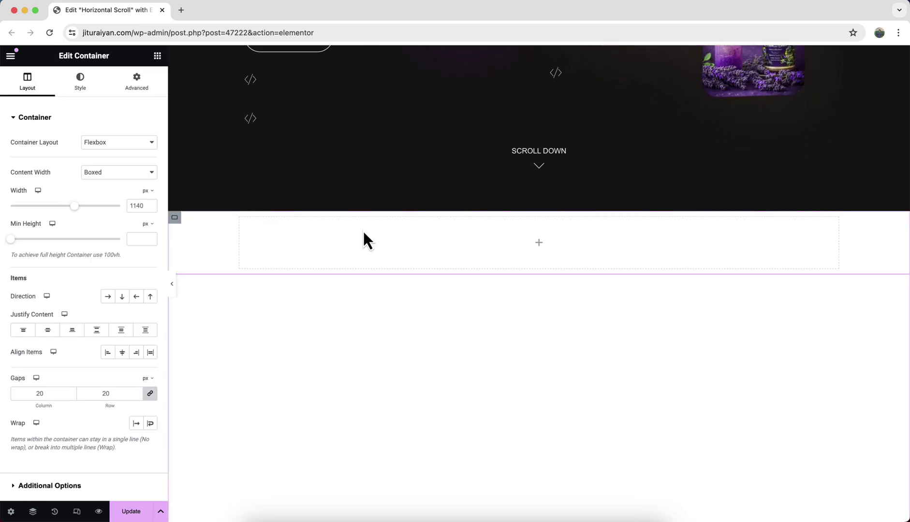
click(143, 173)
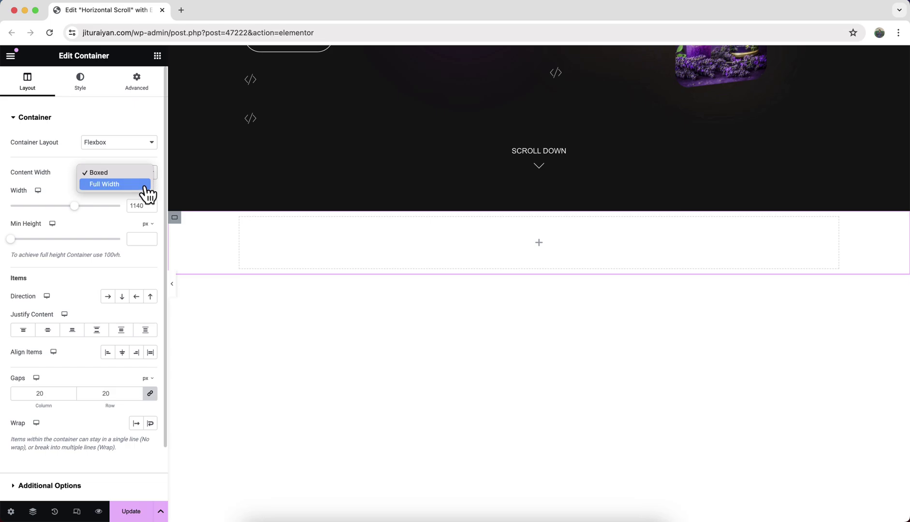
click(145, 183)
- Set the nested container's padding to 0 on all sides
click(145, 87)
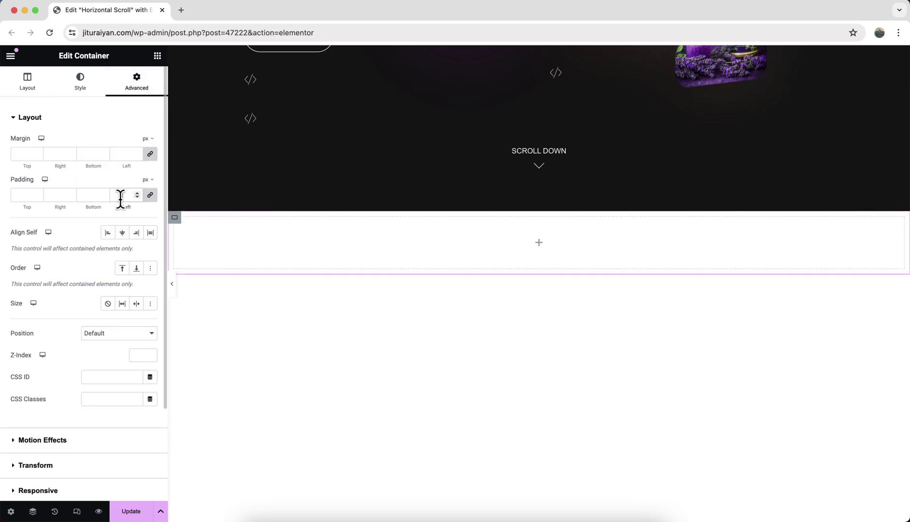
click(120, 195)
text(0)
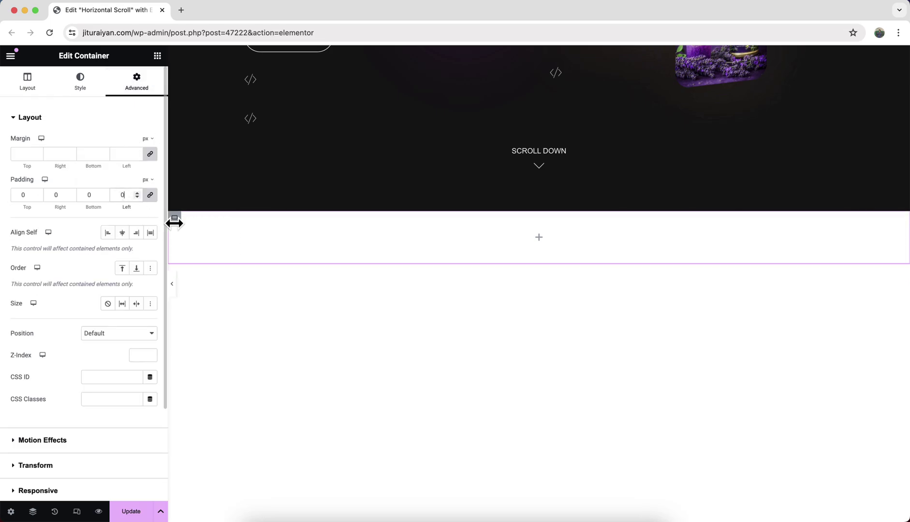
- Show the Navigator and lay out the nested container as a row with 0 gaps and No Wrap
right_click(290, 237)
click(345, 486)
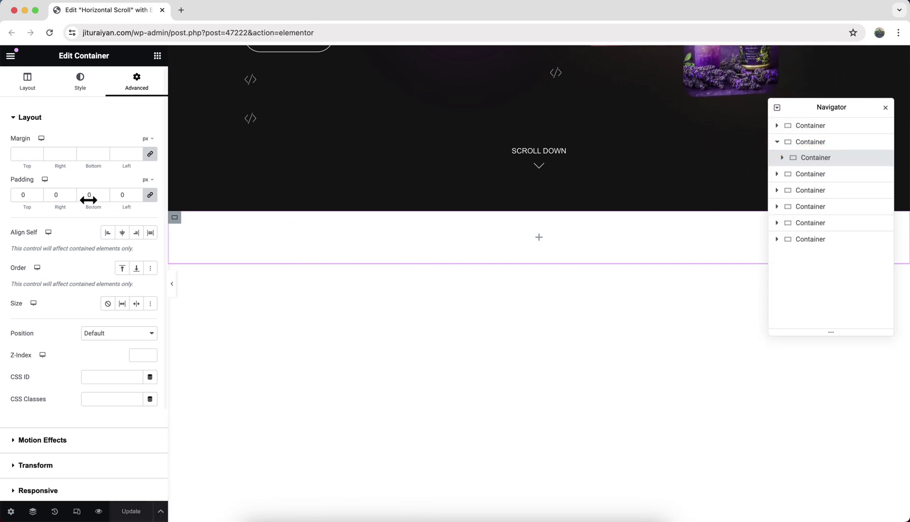
click(30, 80)
click(108, 299)
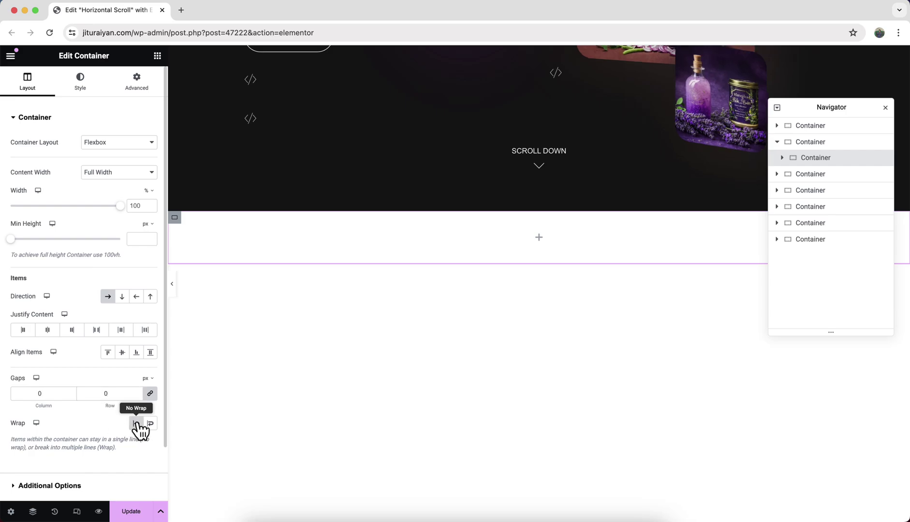
- Give the "100% Organic From Green" section Full Width content and a custom width of auto
scroll(462, 358, down, 3)
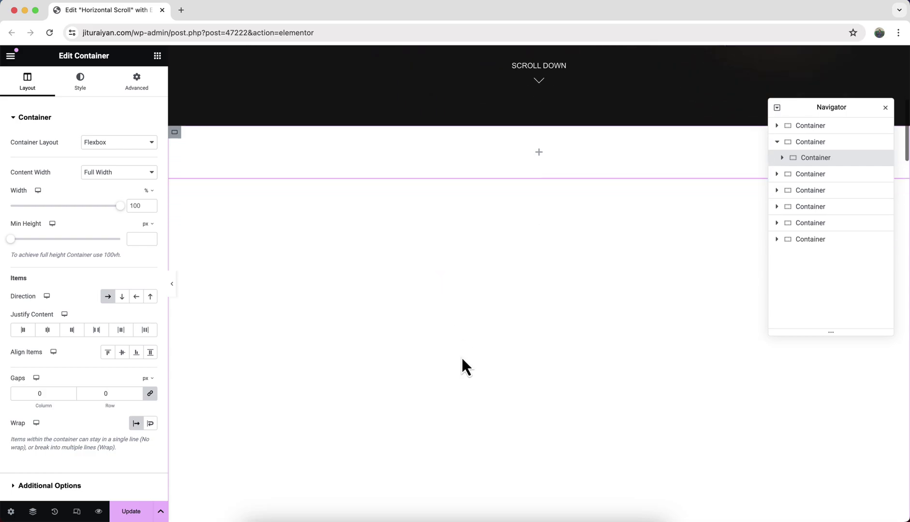
scroll(462, 358, down, 10)
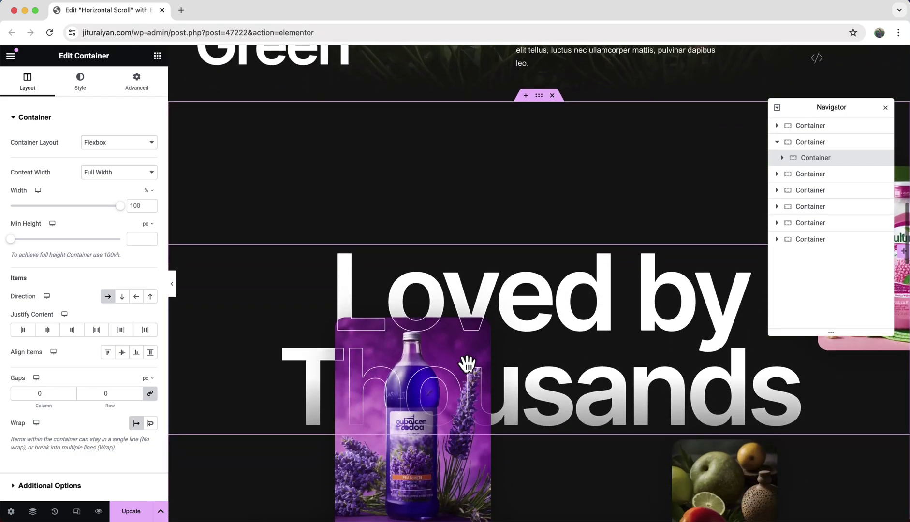
scroll(467, 364, up, 10)
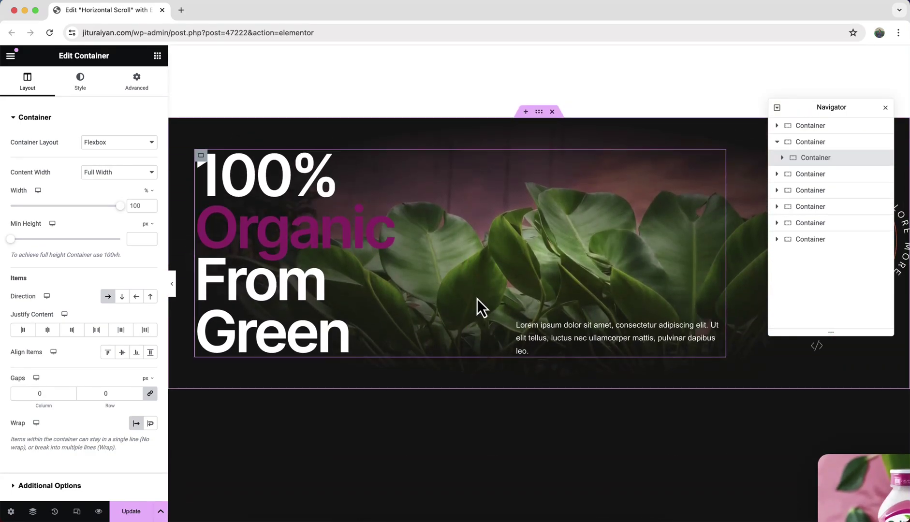
click(539, 112)
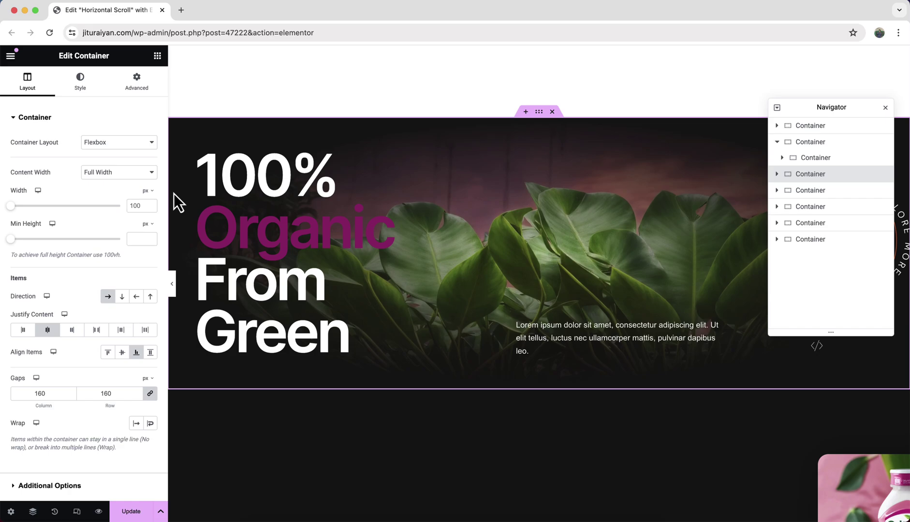
click(145, 175)
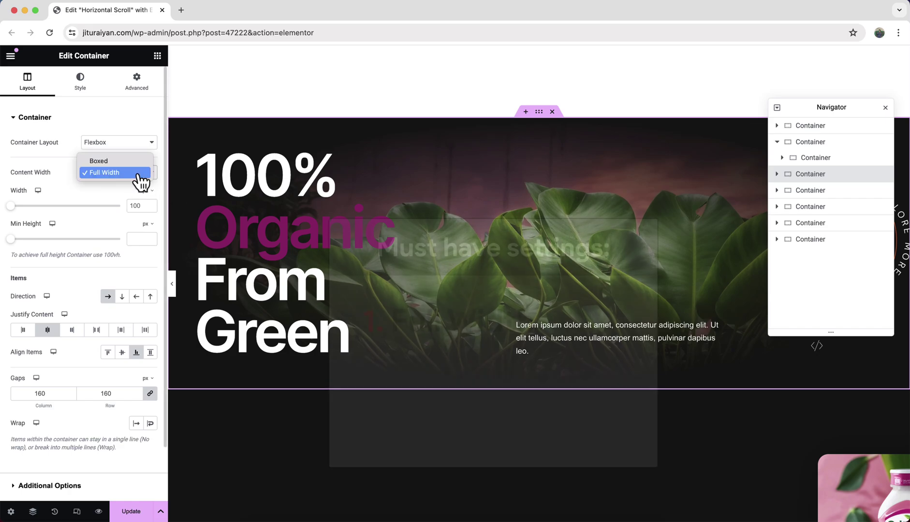
click(139, 174)
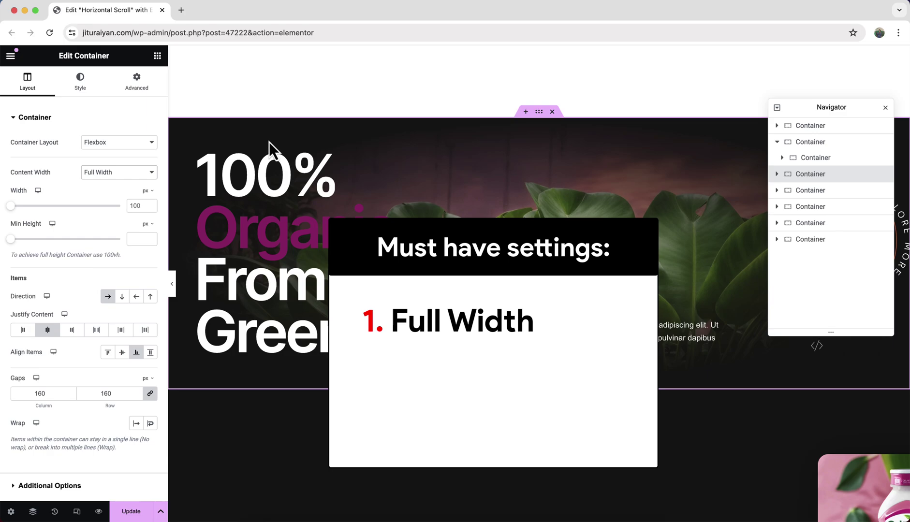
click(153, 195)
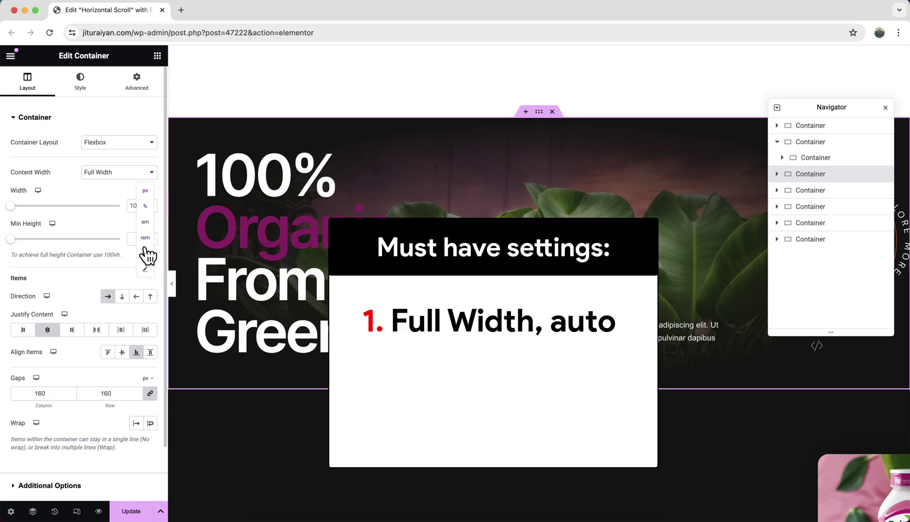
click(147, 275)
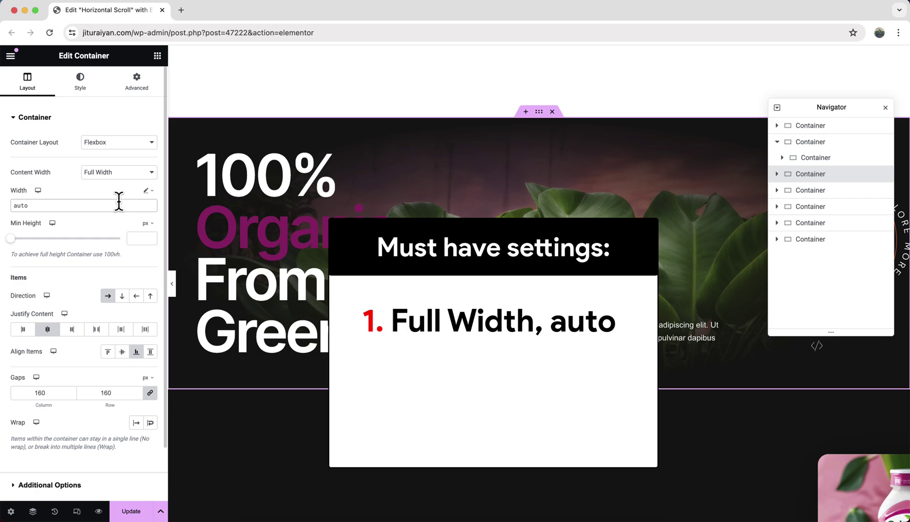
- Set the "100% Organic From Green" section's minimum height to 100 vh and its size to Grow
click(148, 223)
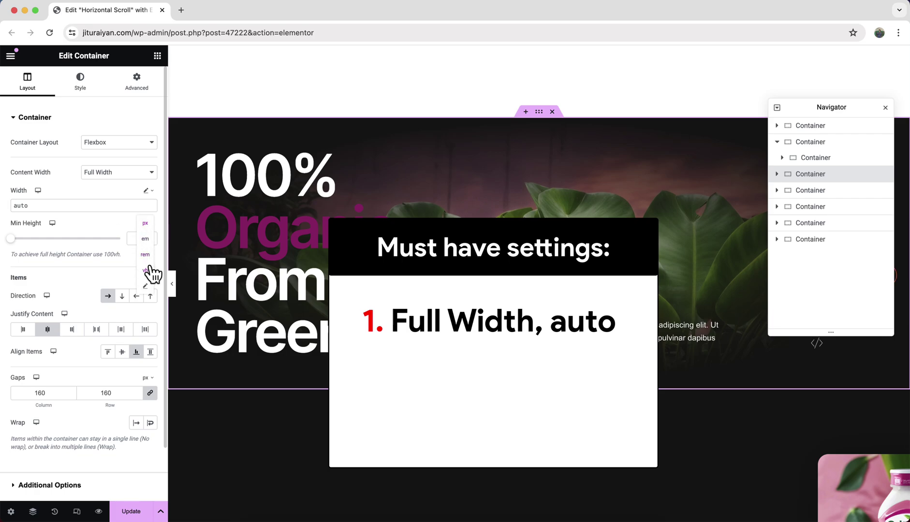
click(148, 264)
click(141, 238)
text(100)
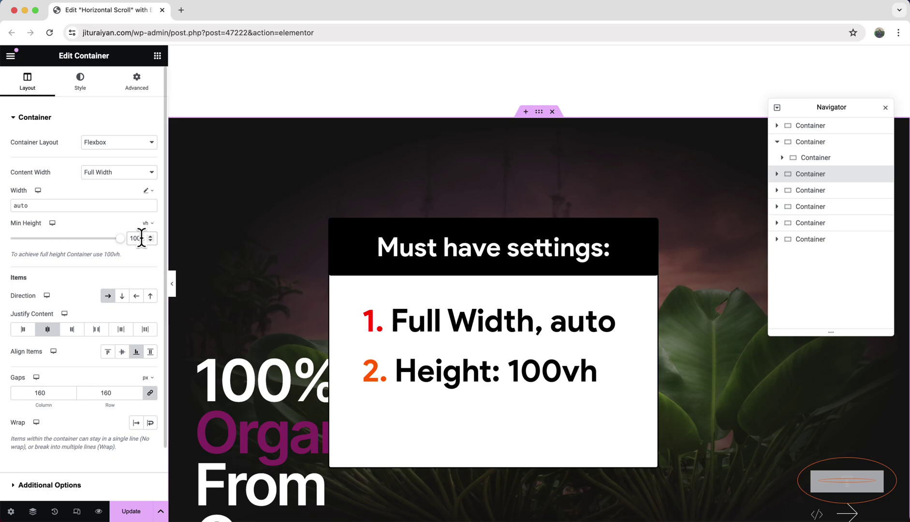
click(137, 90)
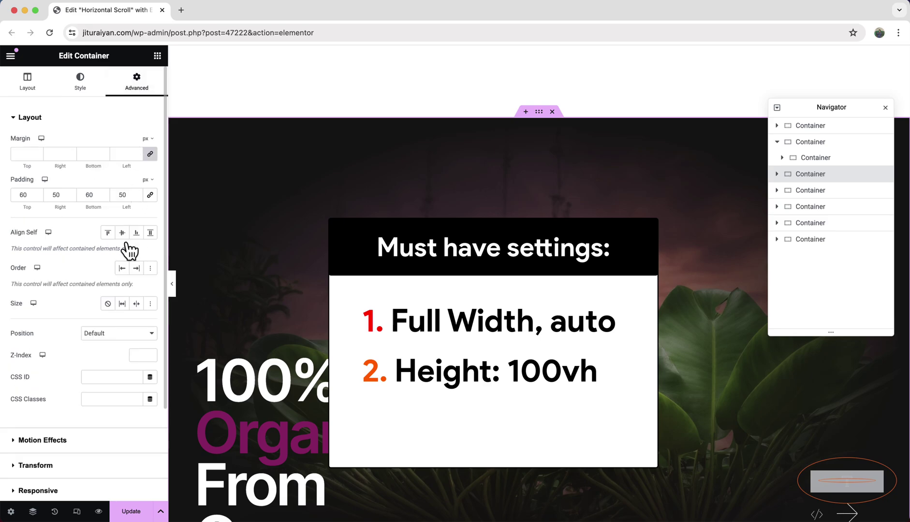
click(123, 305)
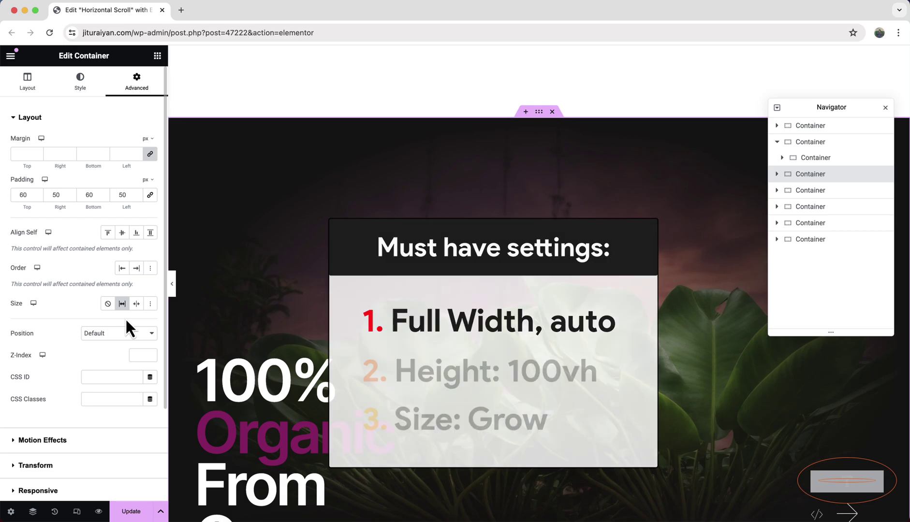
- Give the "Loved by Thousands" section Full Width content with a custom width of auto, and set its size to Grow
scroll(464, 324, down, 9)
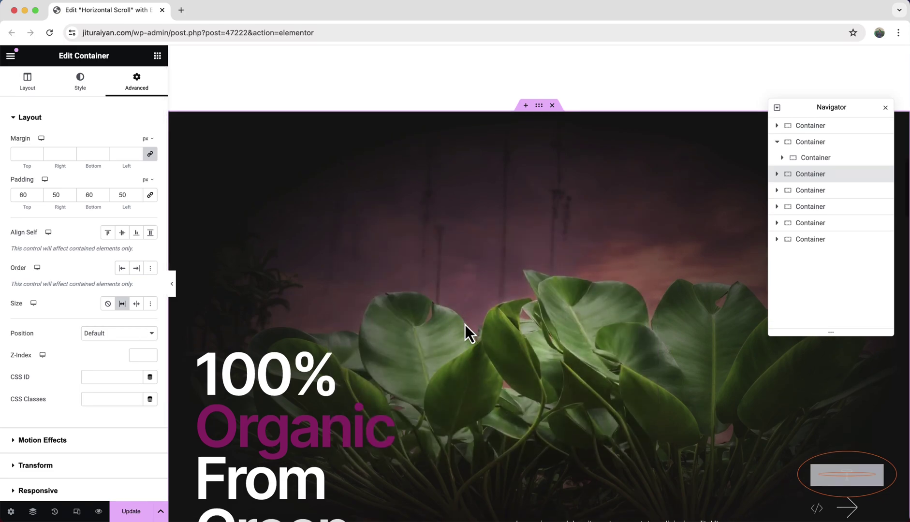
click(539, 170)
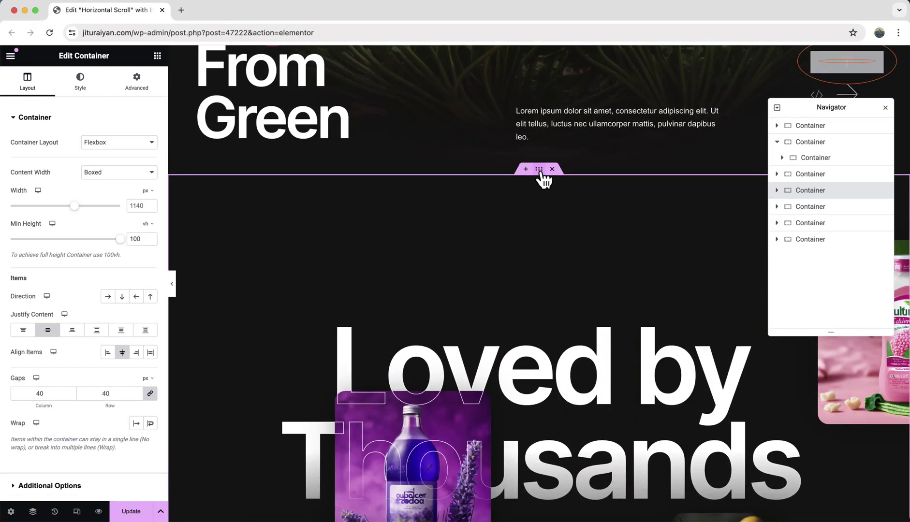
click(150, 182)
click(145, 187)
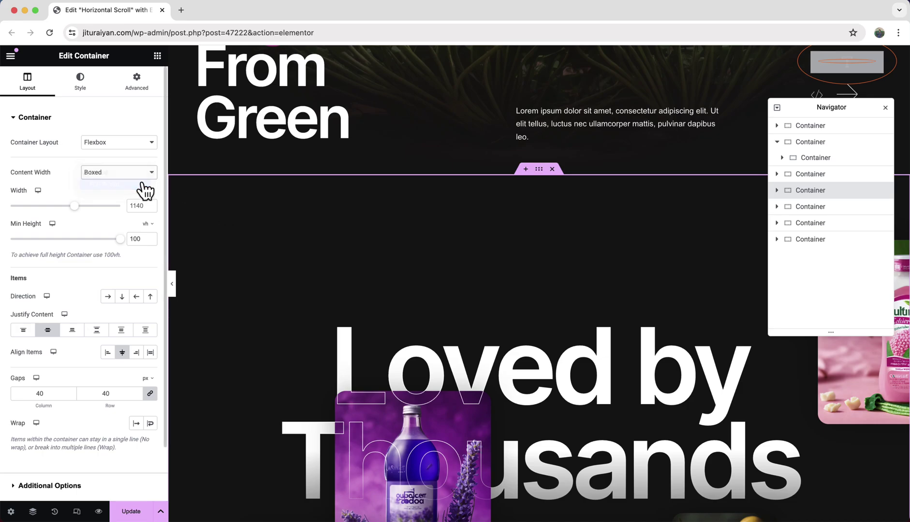
click(146, 190)
click(148, 269)
text(au)
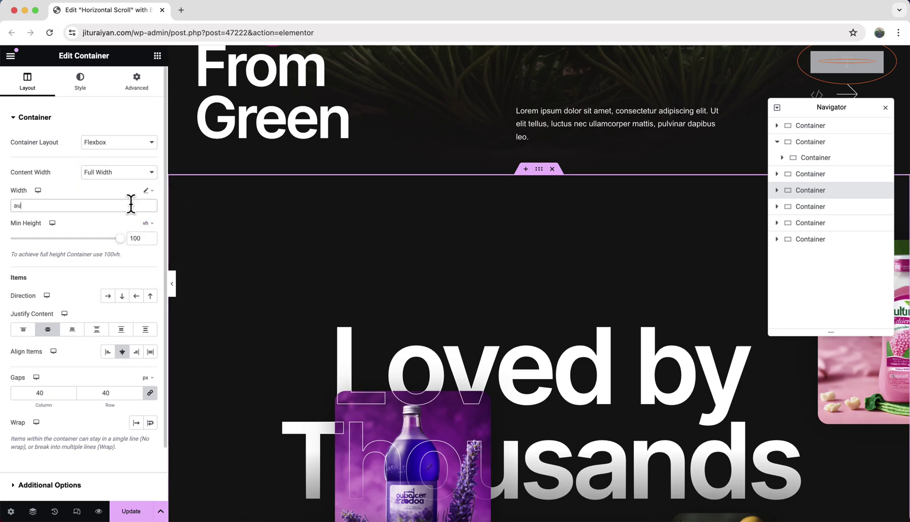
text(to)
click(140, 87)
click(125, 303)
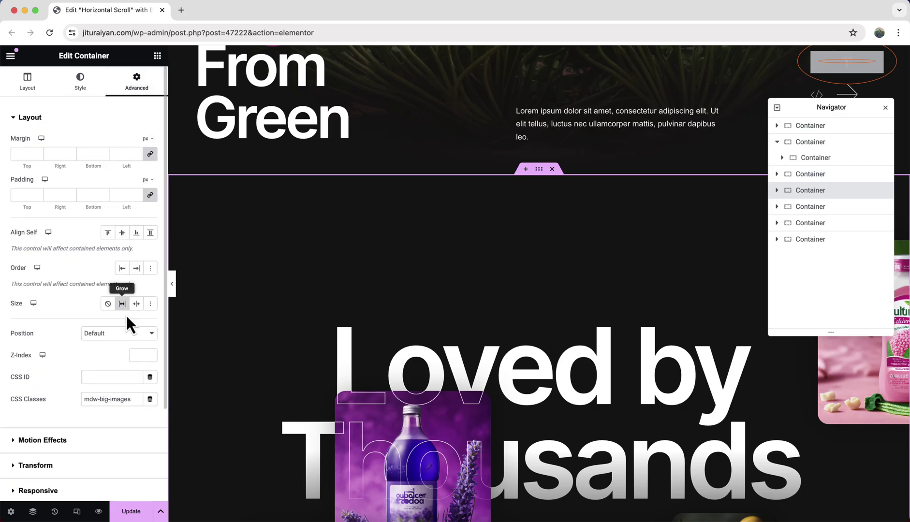
- Examine the width settings of the inner container in the "100% Organic From Green" section and of its heading and text widgets
scroll(505, 313, down, 15)
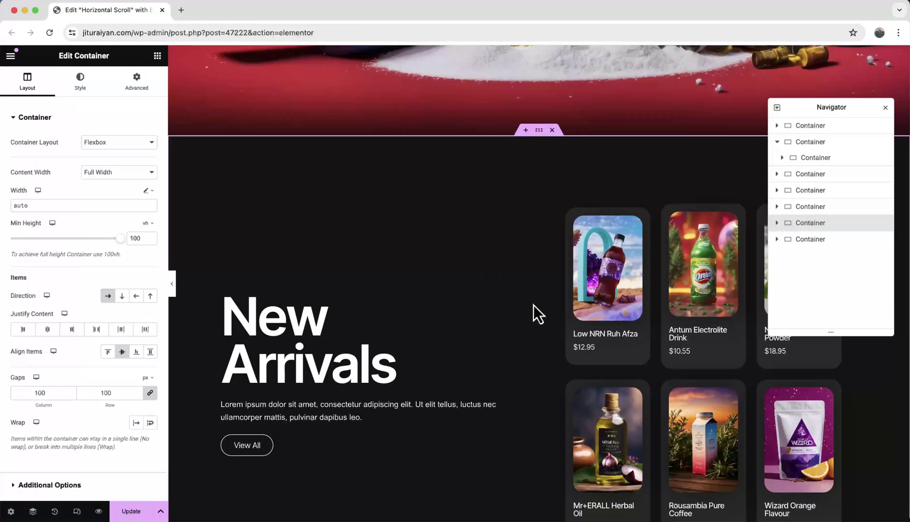
scroll(533, 305, up, 15)
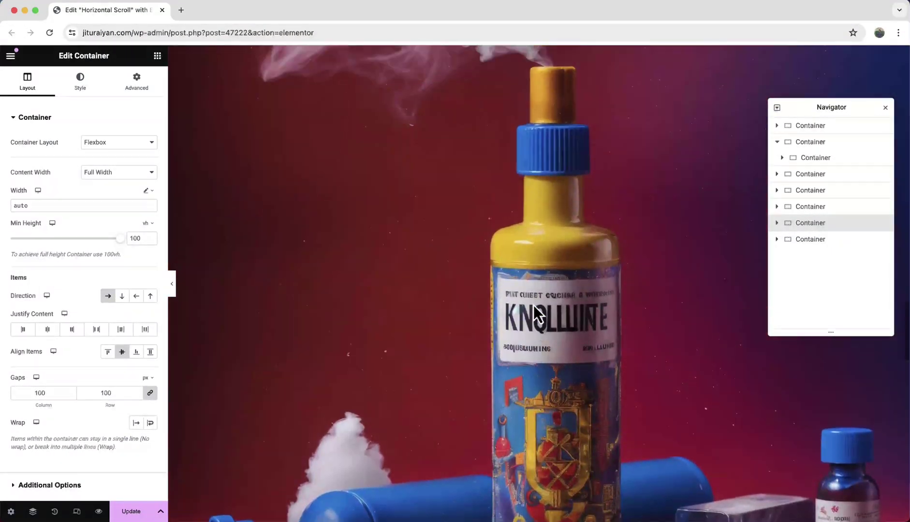
scroll(533, 305, up, 10)
scroll(533, 304, down, 1)
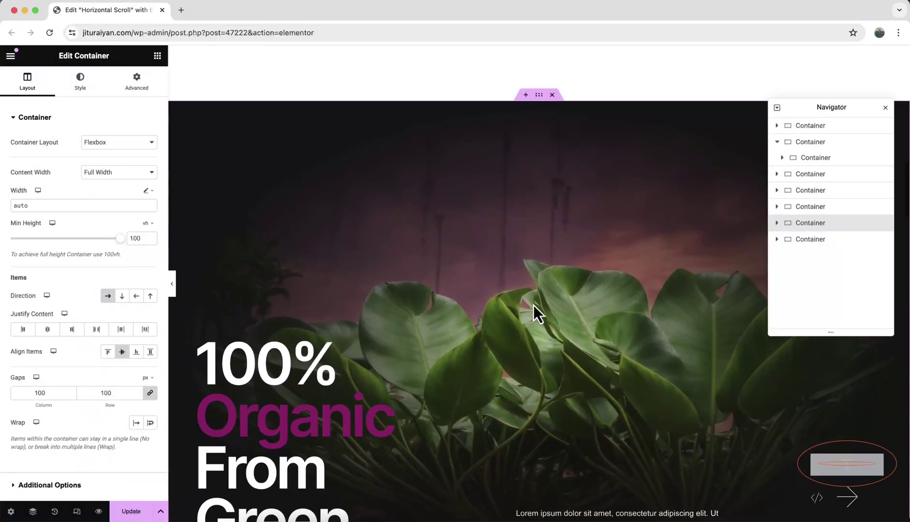
scroll(530, 304, down, 1)
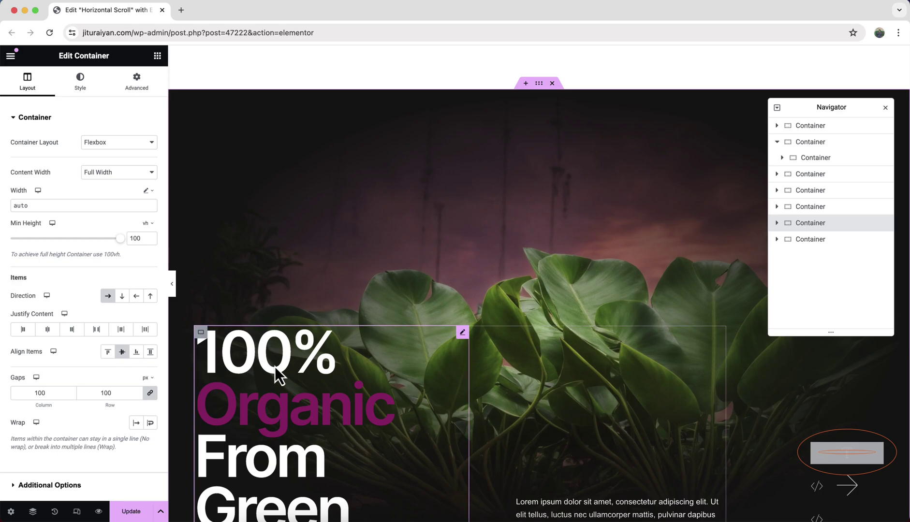
click(201, 333)
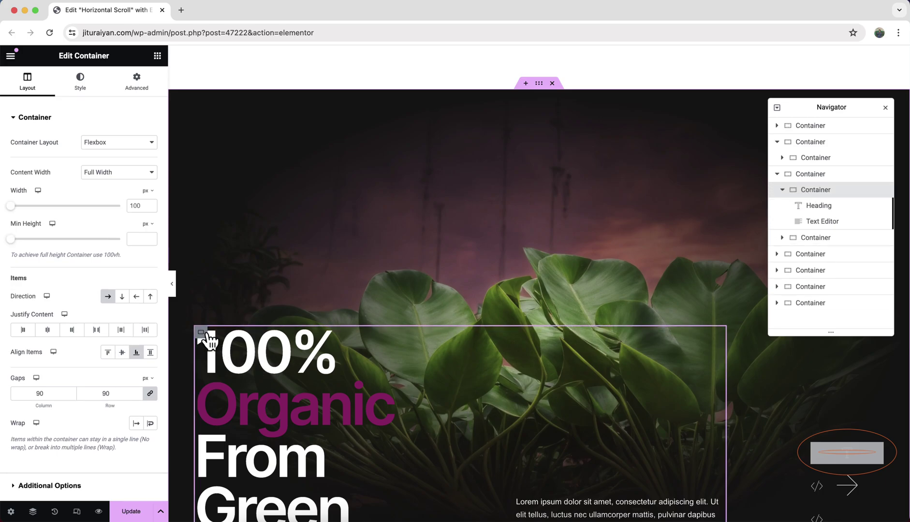
click(136, 175)
click(136, 174)
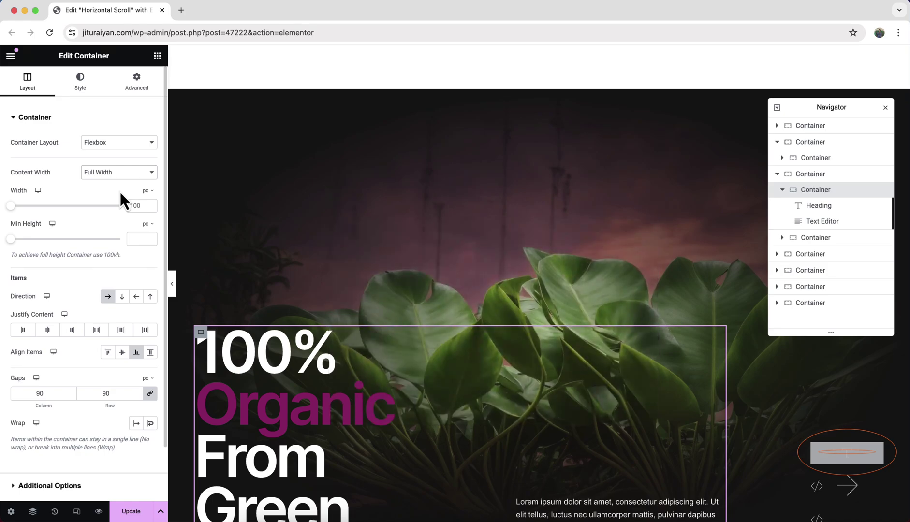
click(299, 414)
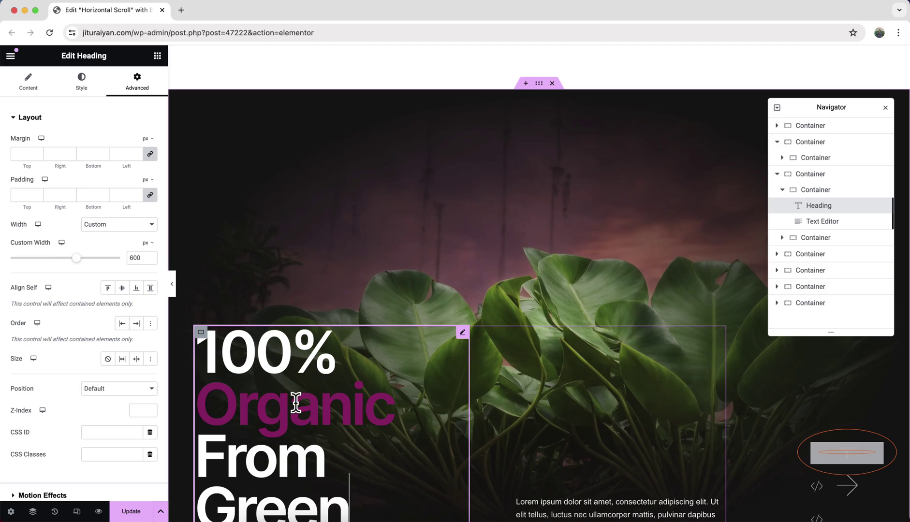
click(556, 515)
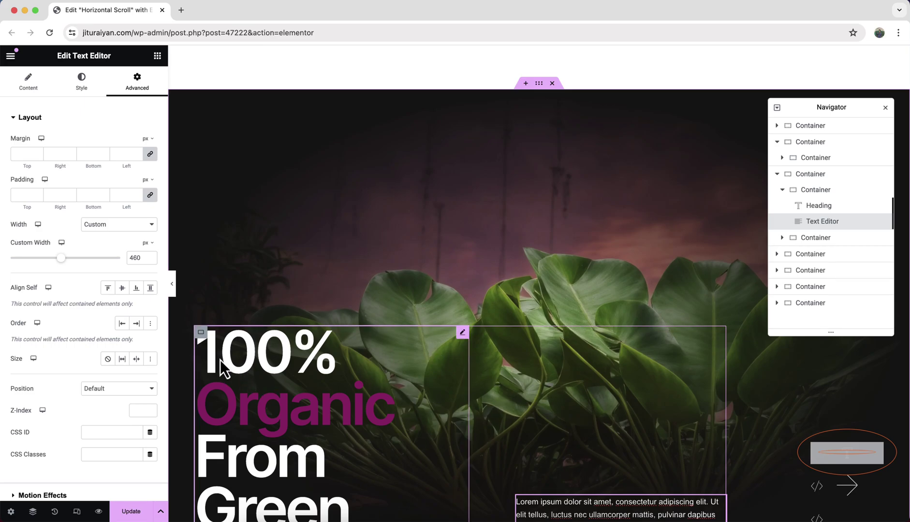
- Set the custom width of the container holding the heading and text to auto, and check the arrow button container's width
click(201, 332)
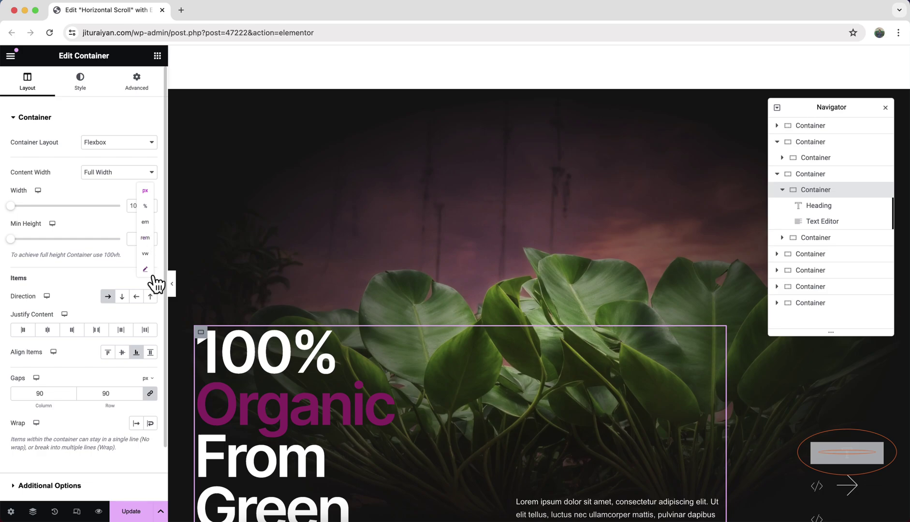
click(151, 273)
triple_click(124, 204)
text(auto)
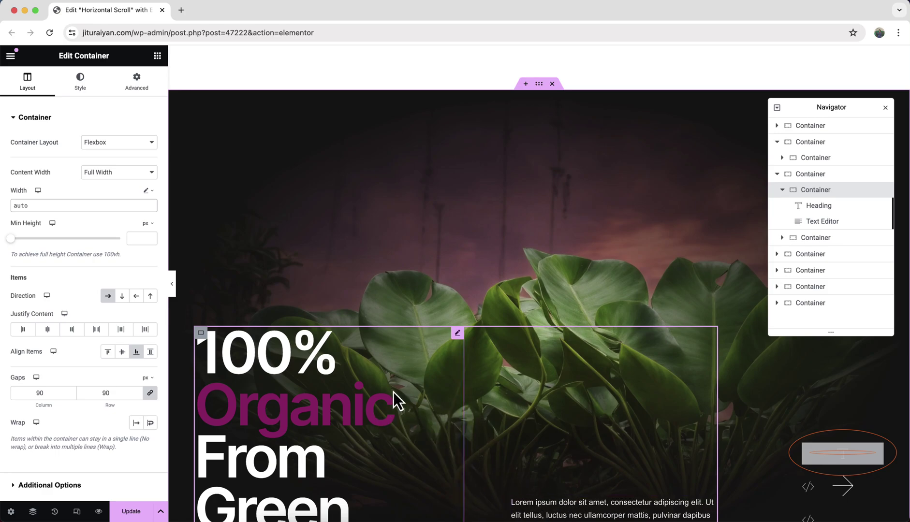
scroll(818, 462, down, 2)
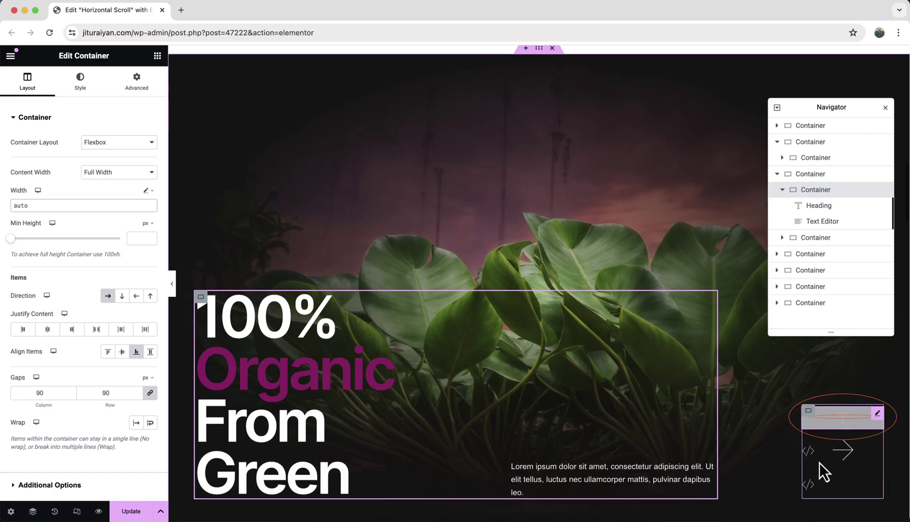
click(810, 395)
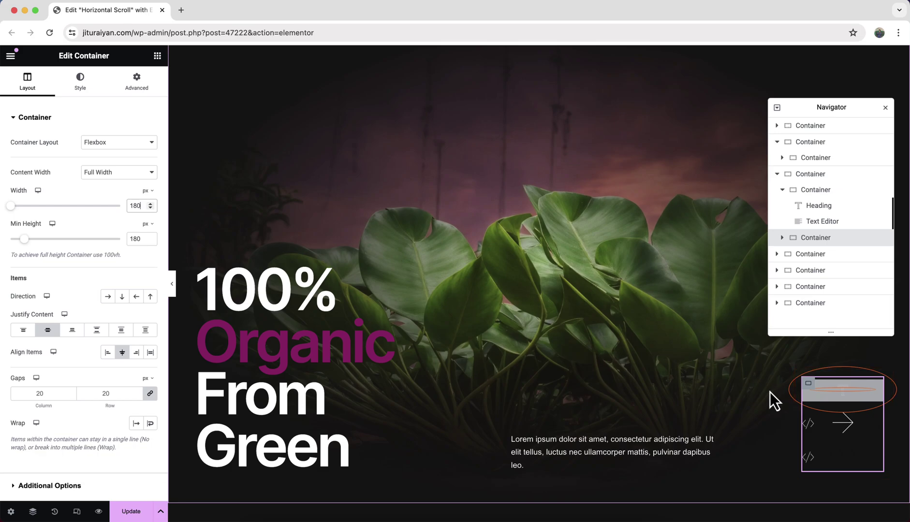
- Set the width of the container holding the "New Arrivals" heading, text and button to 360 px
scroll(752, 393, down, 10)
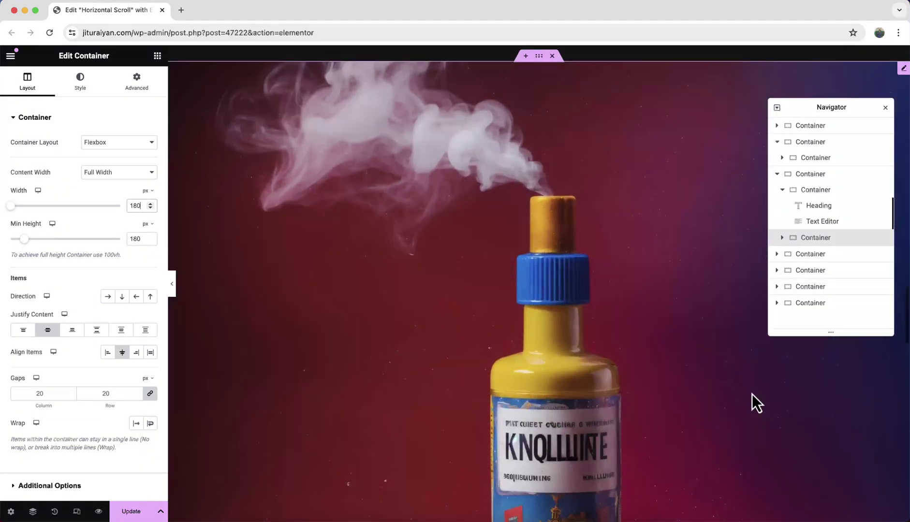
scroll(752, 394, down, 10)
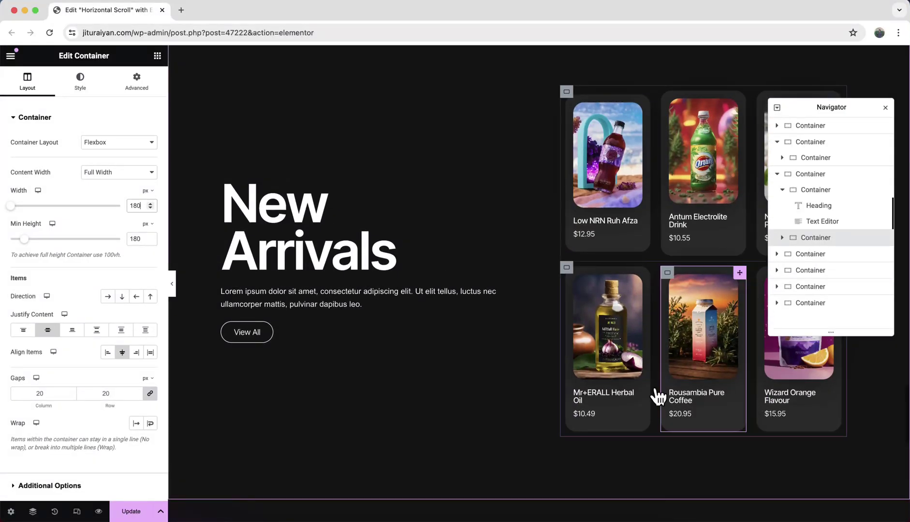
click(227, 185)
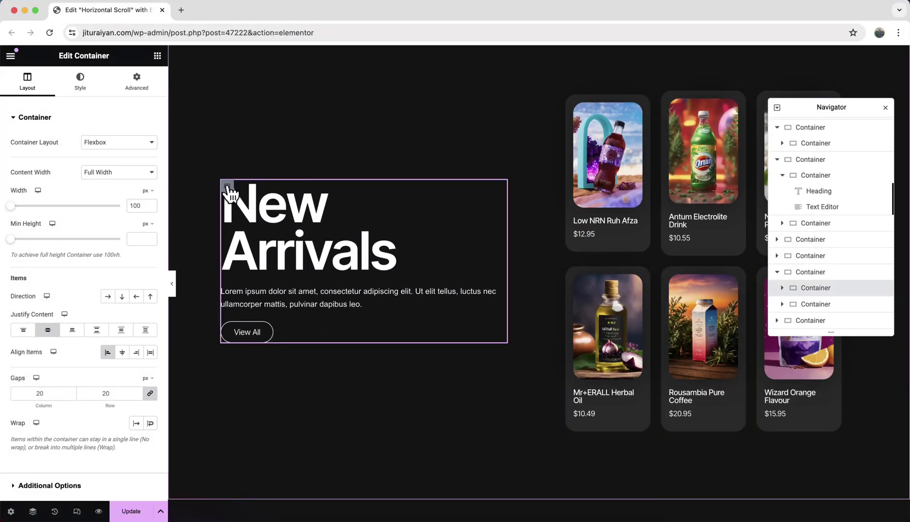
double_click(138, 205)
text(360)
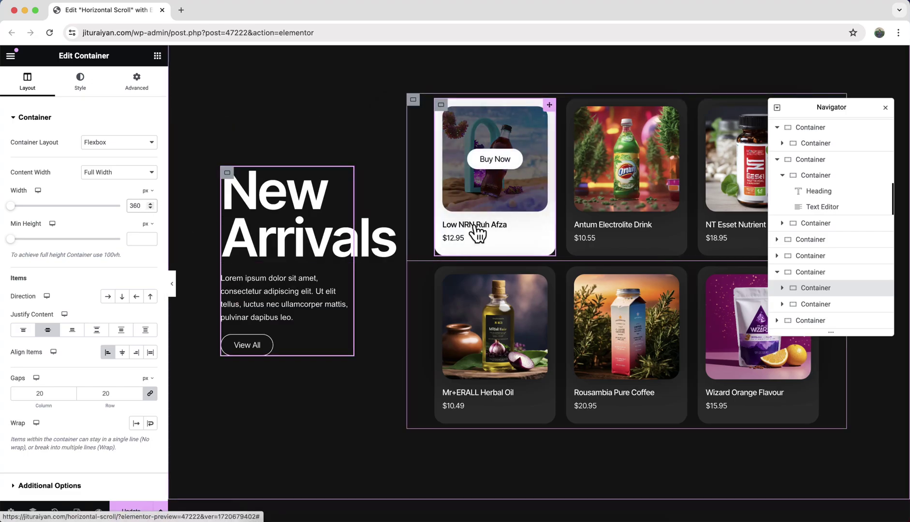
- Inspect the width settings of the first product card and the second product row, then select the whole "New Arrivals" section
click(442, 108)
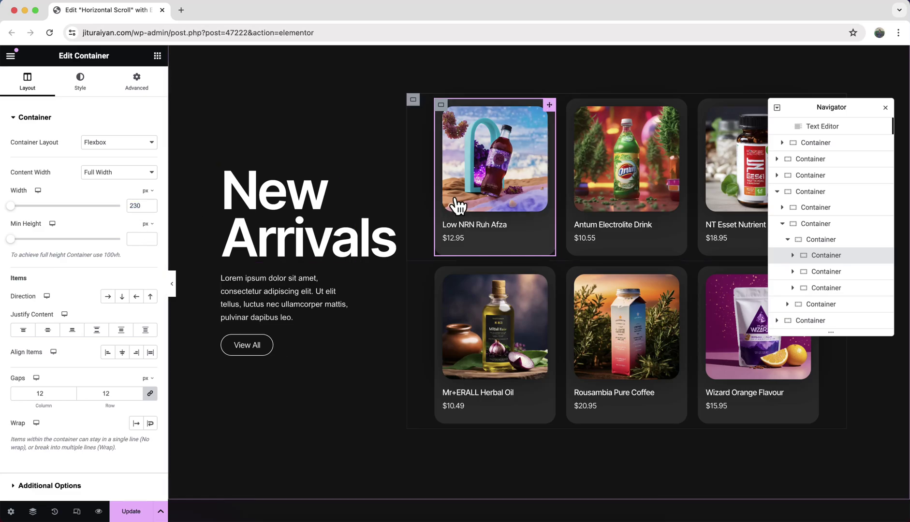
click(413, 269)
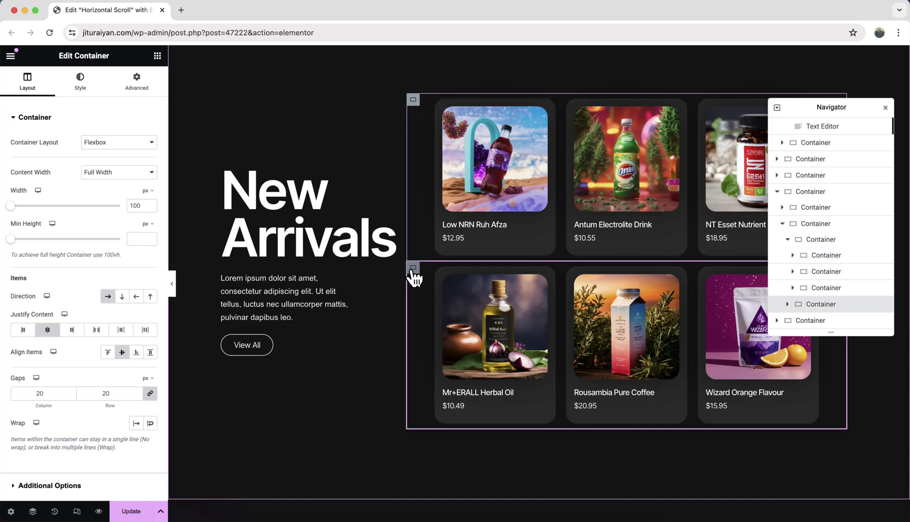
click(810, 228)
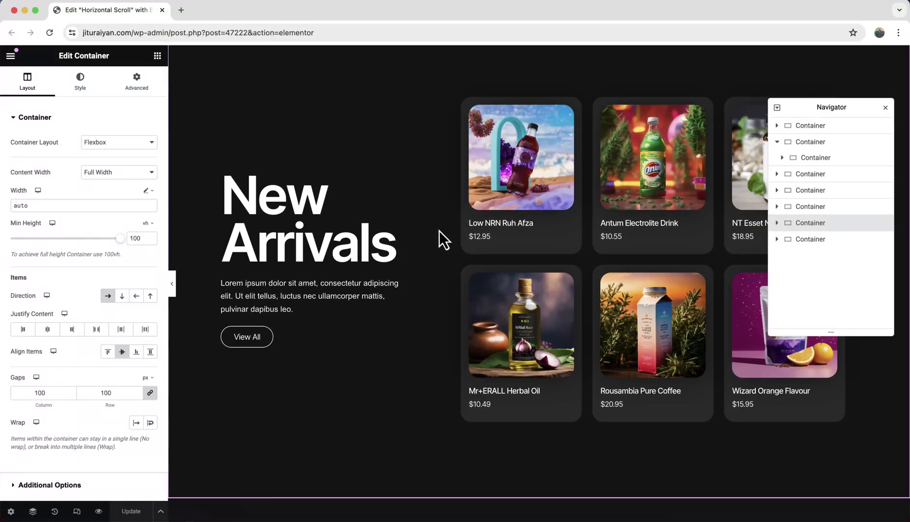
- Copy the "100% Organic From Green" section and paste it into the inner container of the empty container below the hero
scroll(440, 230, up, 10)
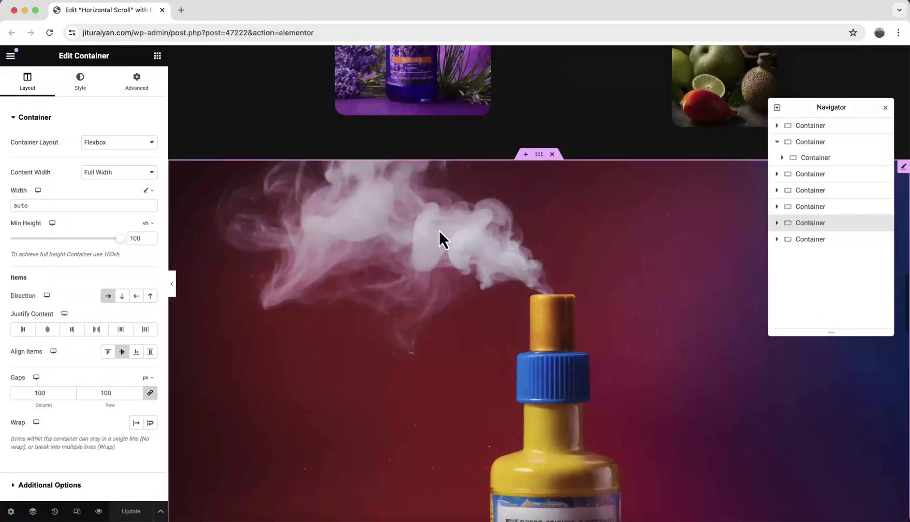
scroll(439, 230, up, 15)
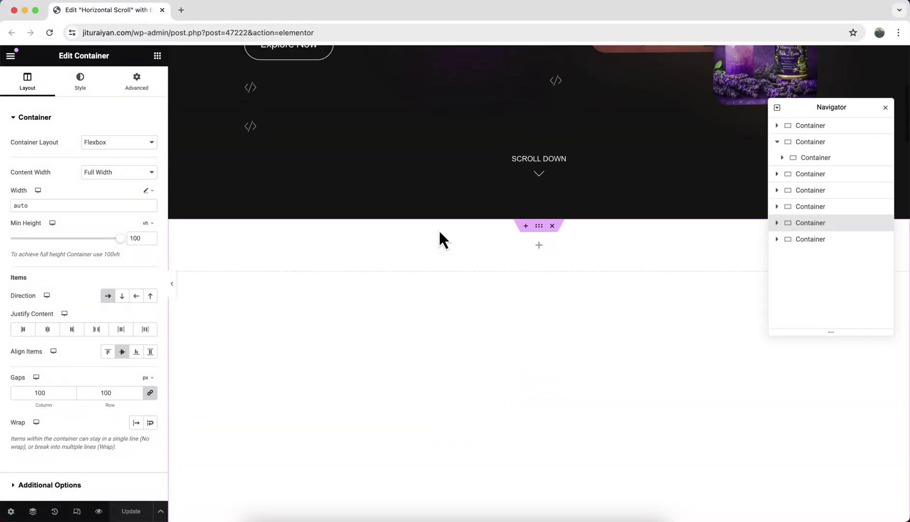
scroll(439, 230, up, 2)
scroll(425, 241, down, 3)
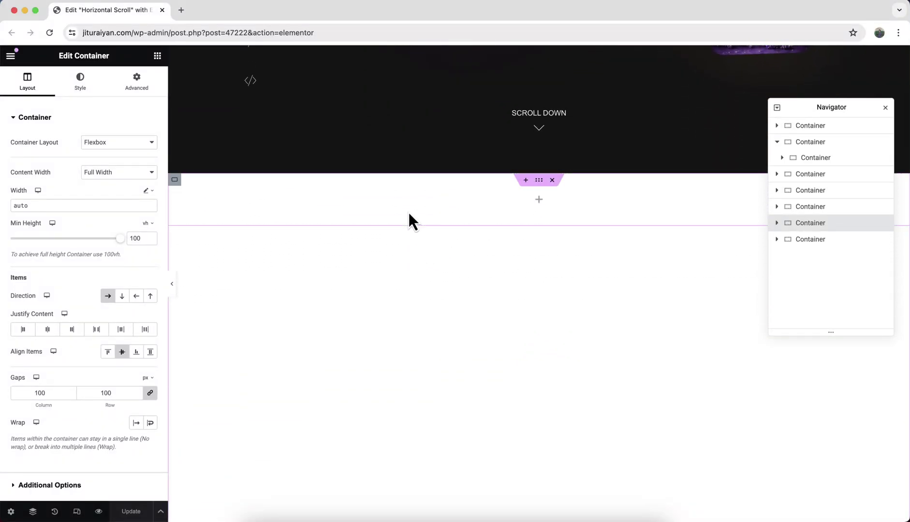
click(816, 158)
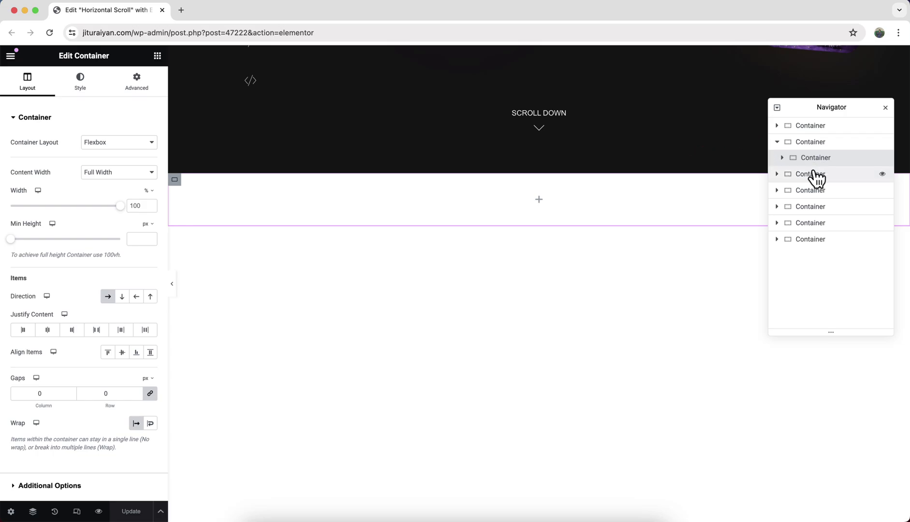
click(814, 174)
right_click(814, 175)
click(826, 181)
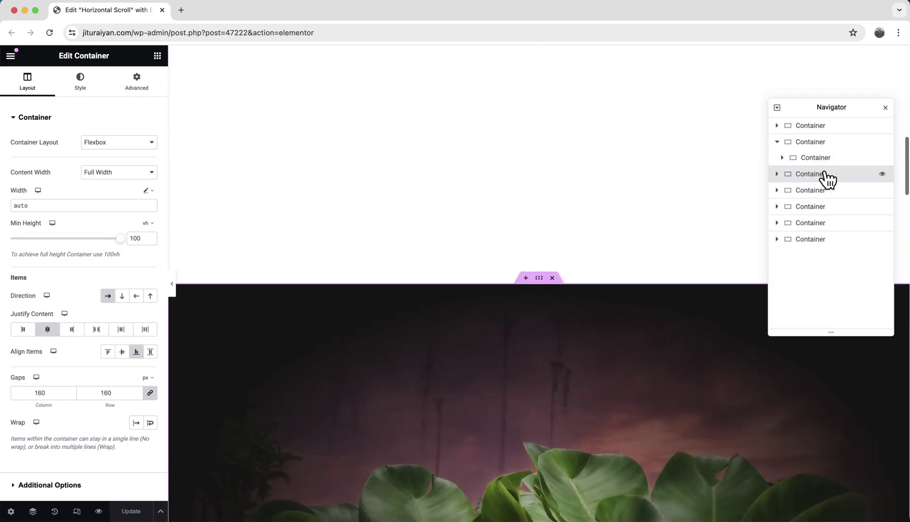
click(828, 158)
right_click(826, 158)
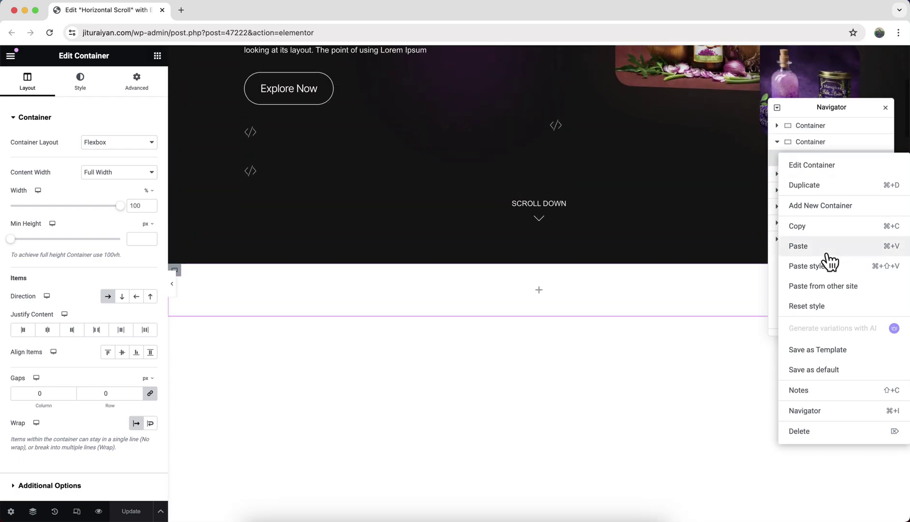
click(826, 244)
- Copy the "Loved by Thousands" section and the other two sections into the same inner container, and delete the four originals outside it
right_click(823, 215)
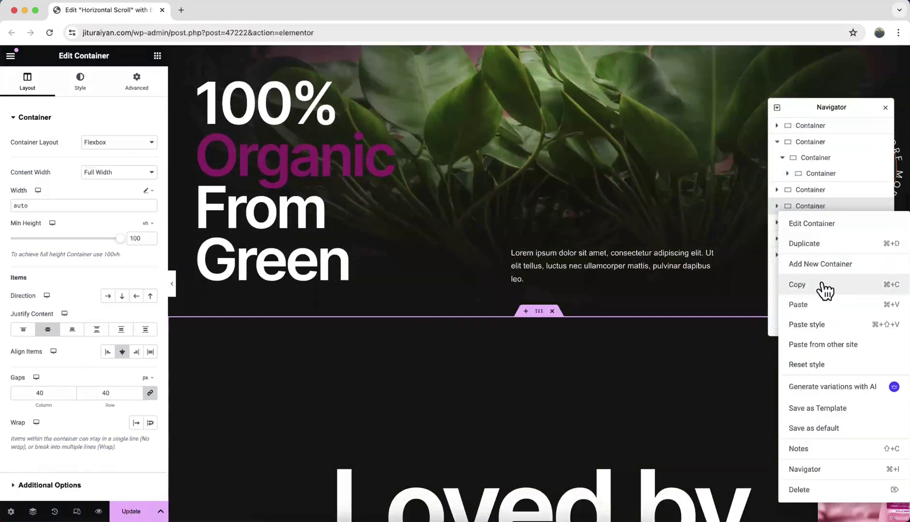
click(823, 286)
right_click(827, 160)
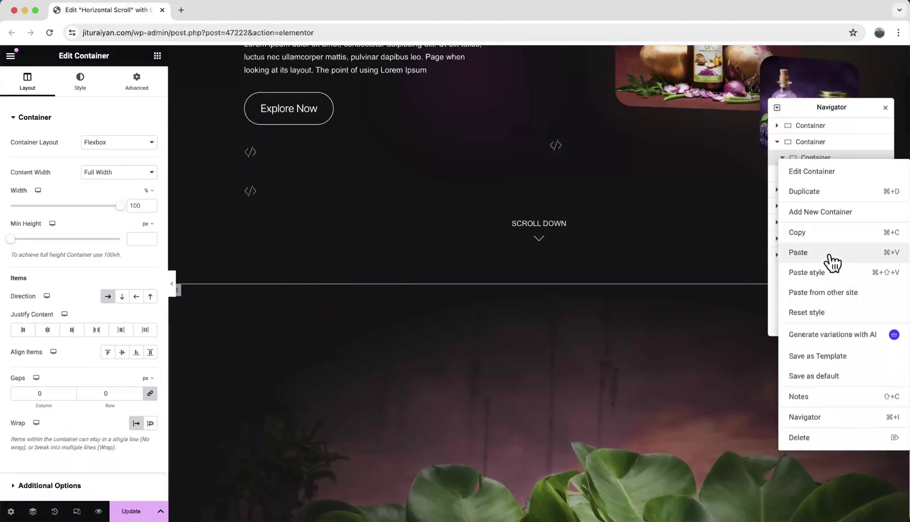
click(828, 254)
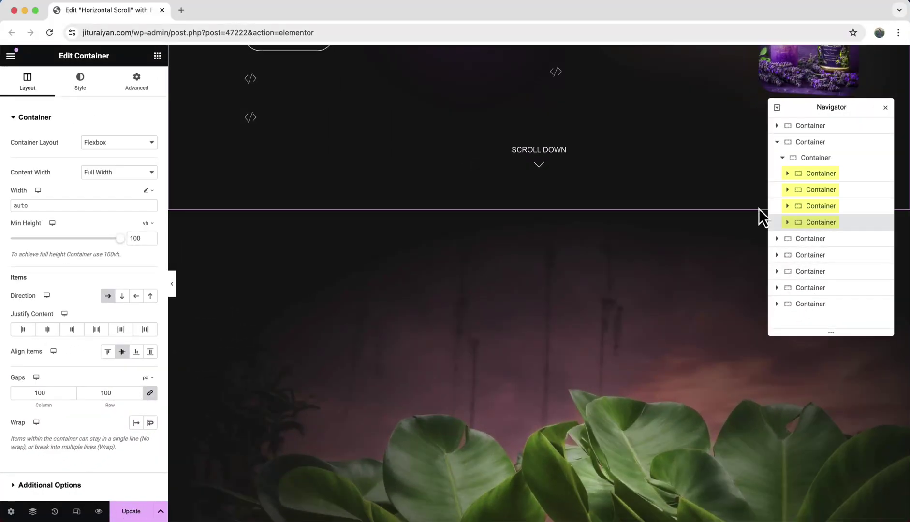
right_click(785, 238)
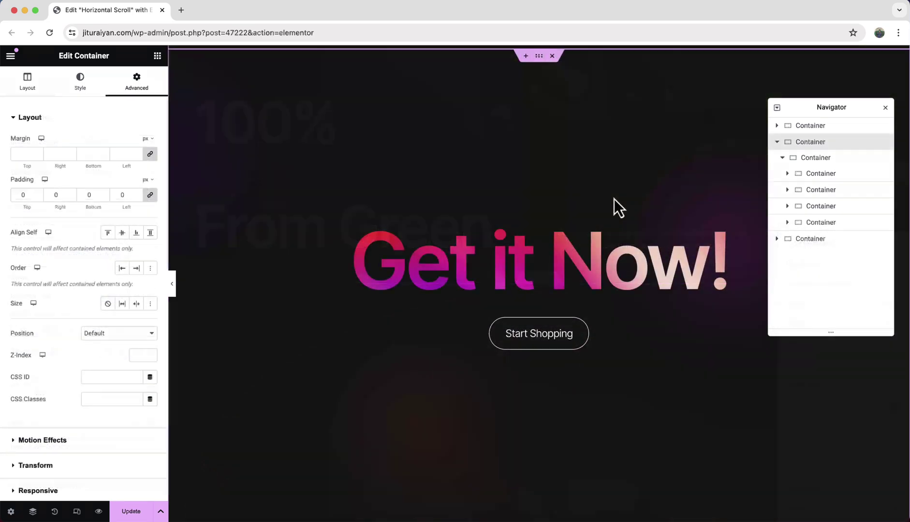
- Assign the CSS class mdw-horizontal-scroll to the outer container that wraps the nested sections
scroll(614, 199, up, 15)
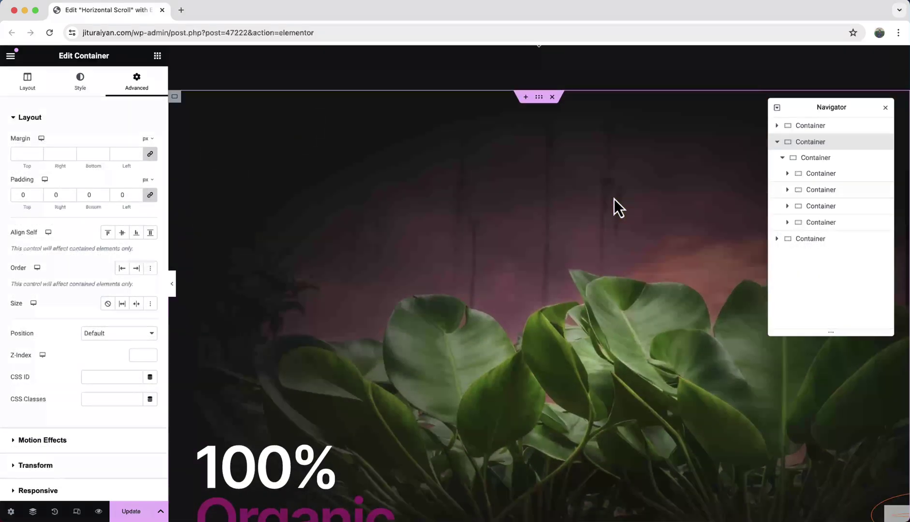
scroll(614, 200, down, 8)
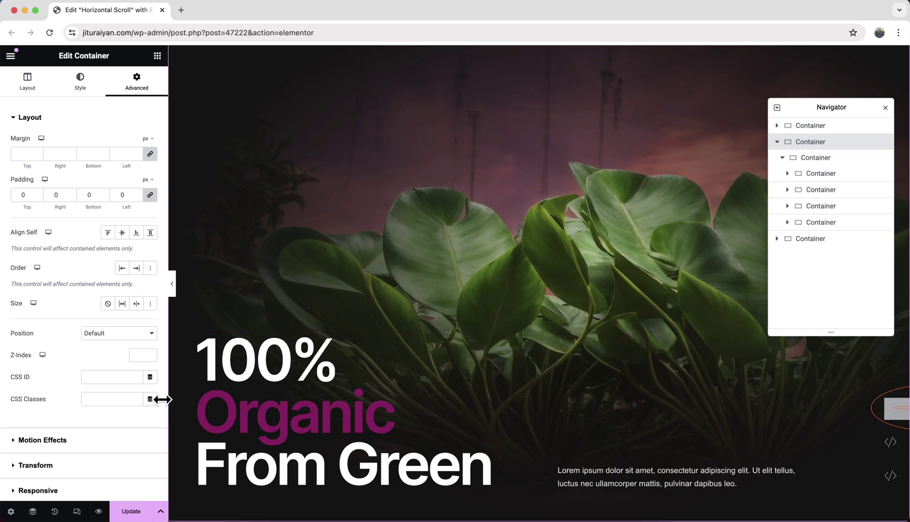
click(121, 399)
text(mdw-horizontal-scroll)
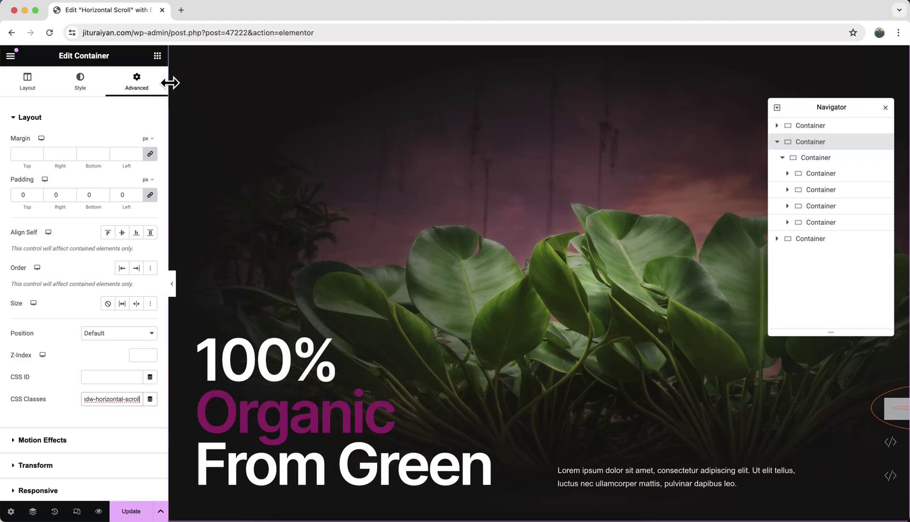
- Add an HTML widget as the first element of the inner container and paste the horizontal scroll code into it
click(157, 55)
click(122, 105)
text(html)
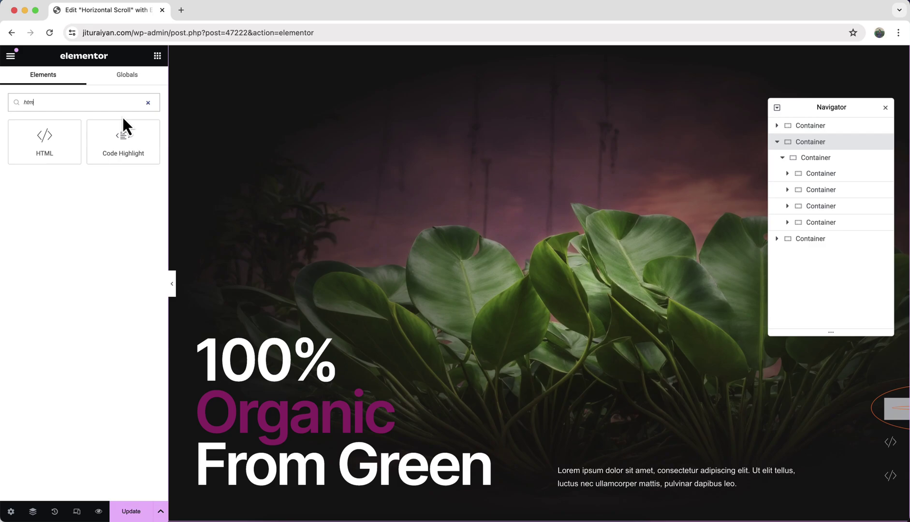
drag(54, 151, 275, 390)
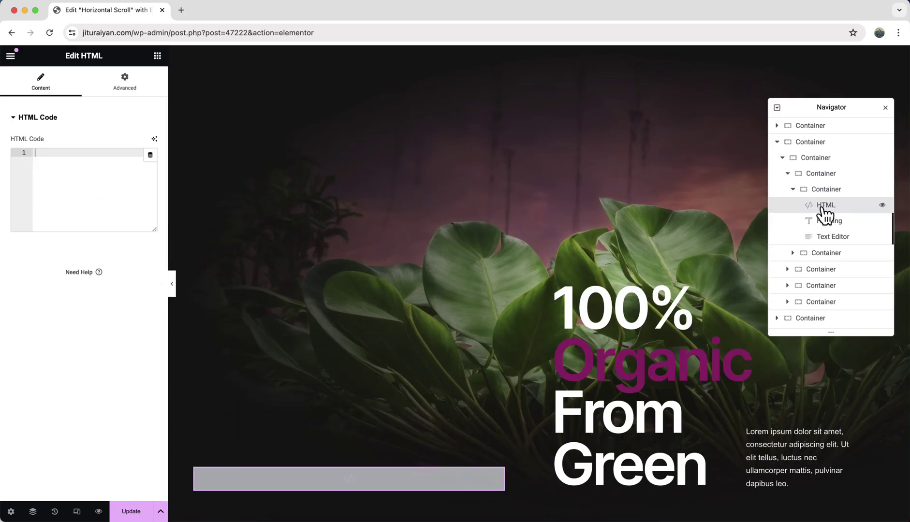
drag(824, 213, 828, 176)
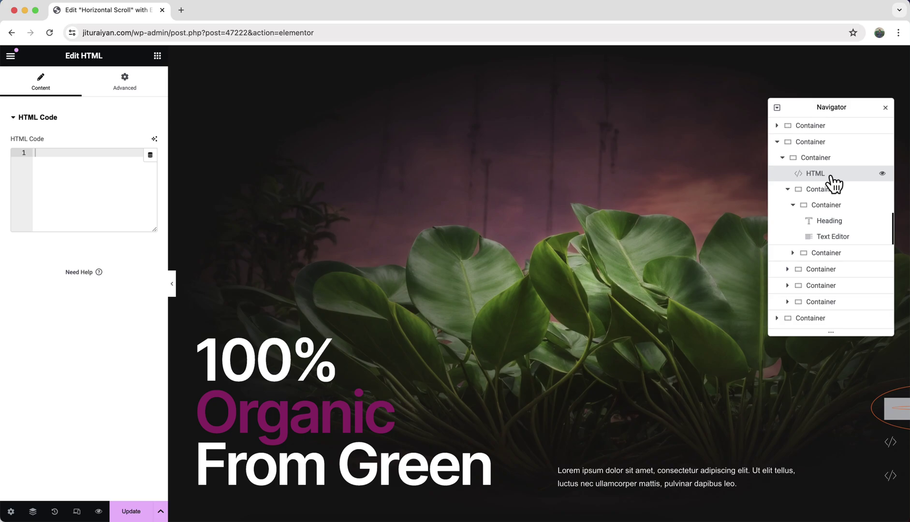
key(super+v)
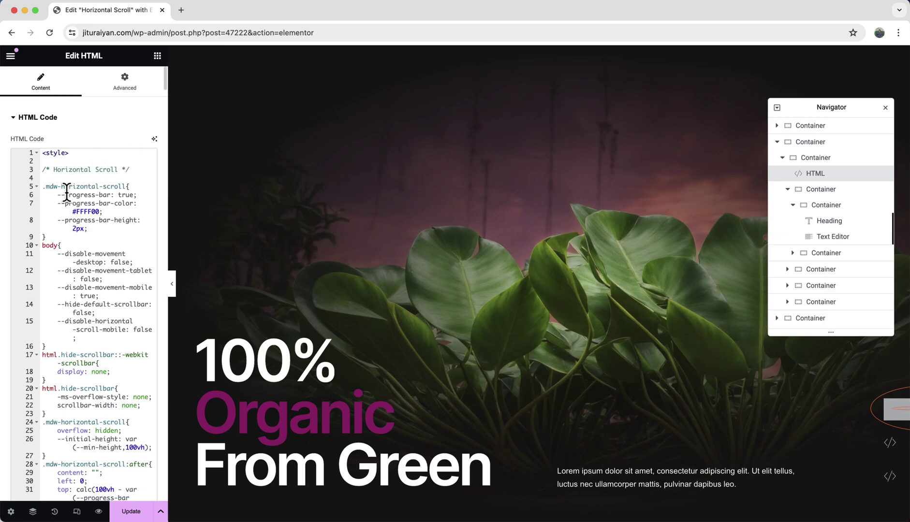
- Hide the HTML widget on desktop, tablet portrait and mobile portrait
click(125, 84)
scroll(108, 342, down, 5)
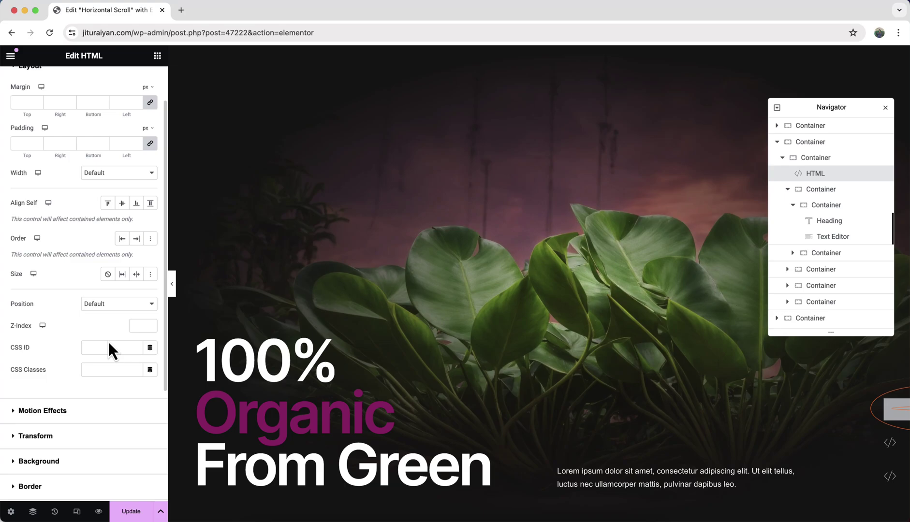
click(85, 370)
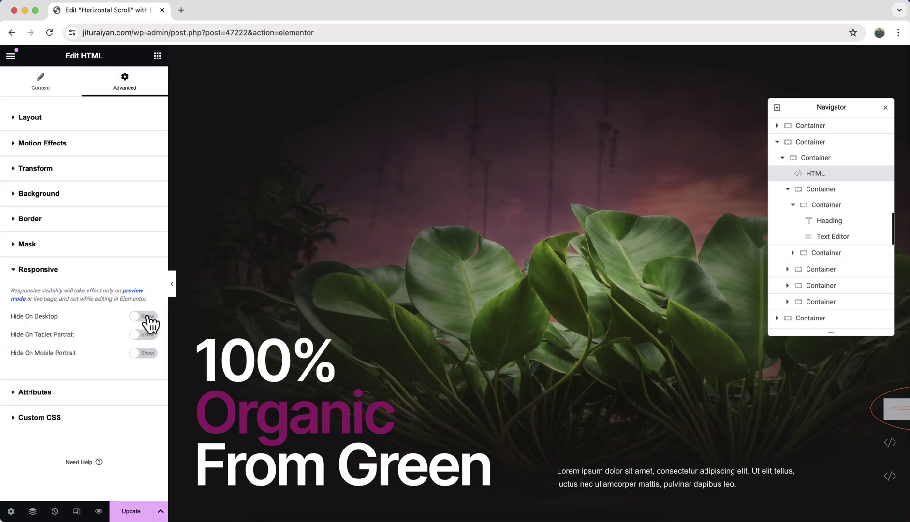
click(145, 317)
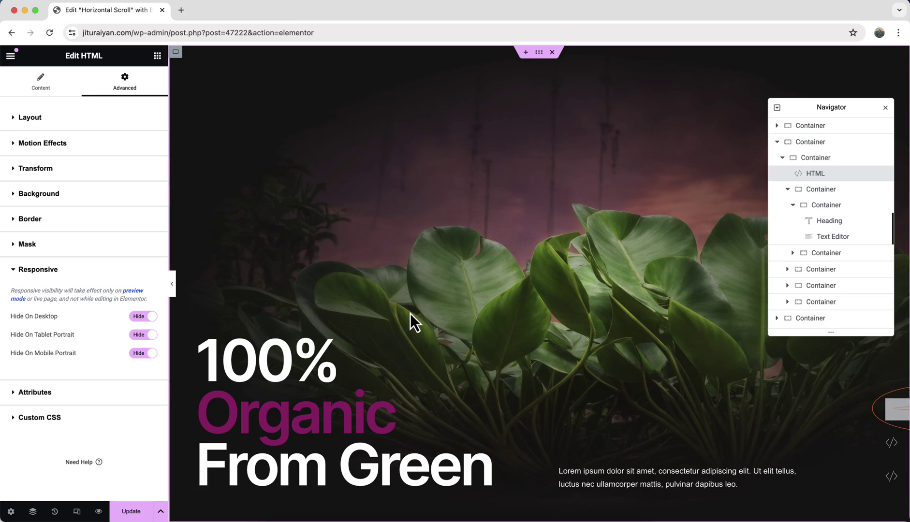
- Examine the horizontal movement of the nested sections in the editor canvas, from the plant section through to the product cards
scroll(410, 313, down, 10)
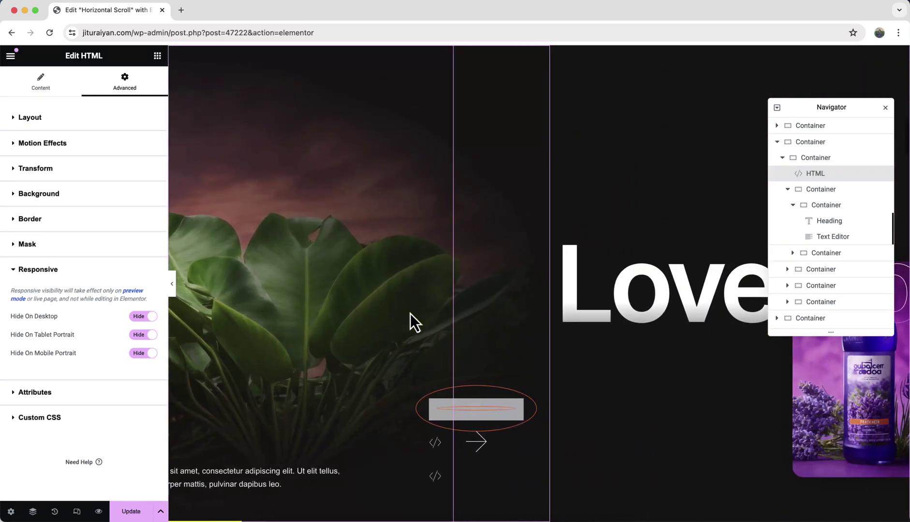
scroll(410, 313, down, 10)
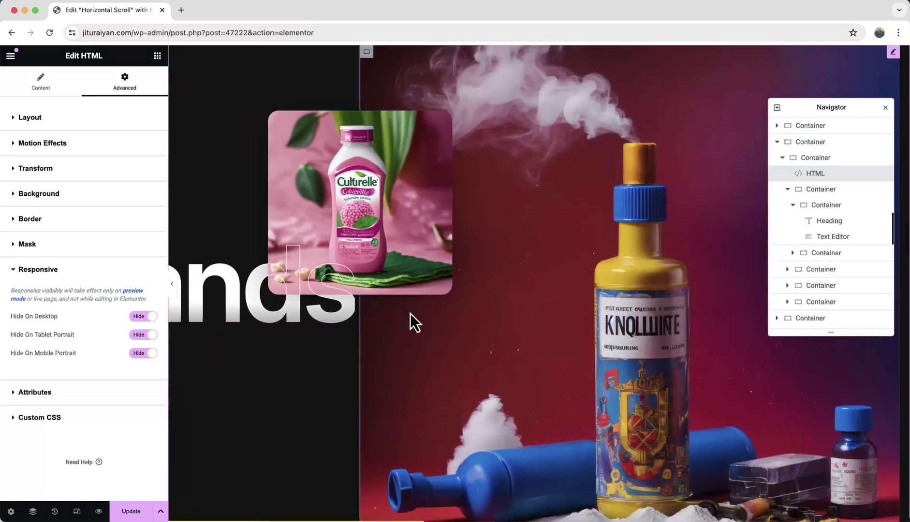
scroll(409, 313, down, 5)
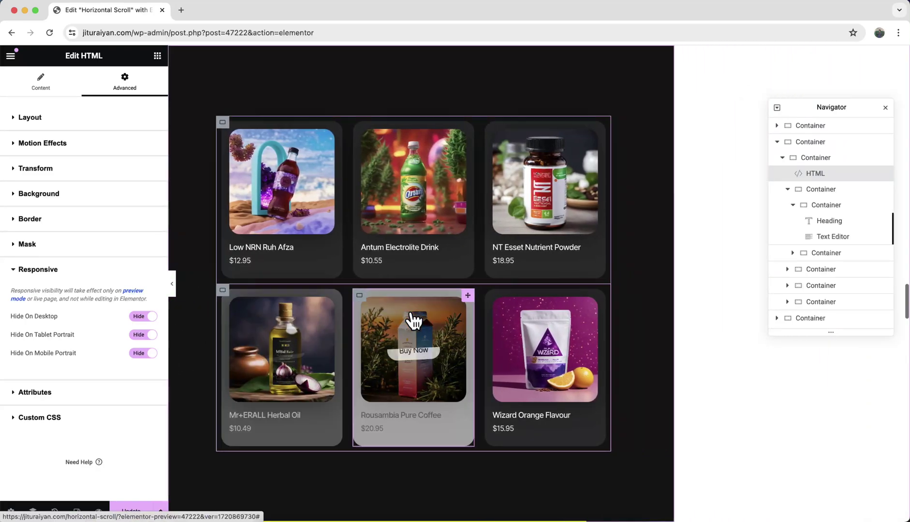
scroll(410, 313, up, 5)
scroll(410, 313, up, 5)
scroll(410, 313, down, 4)
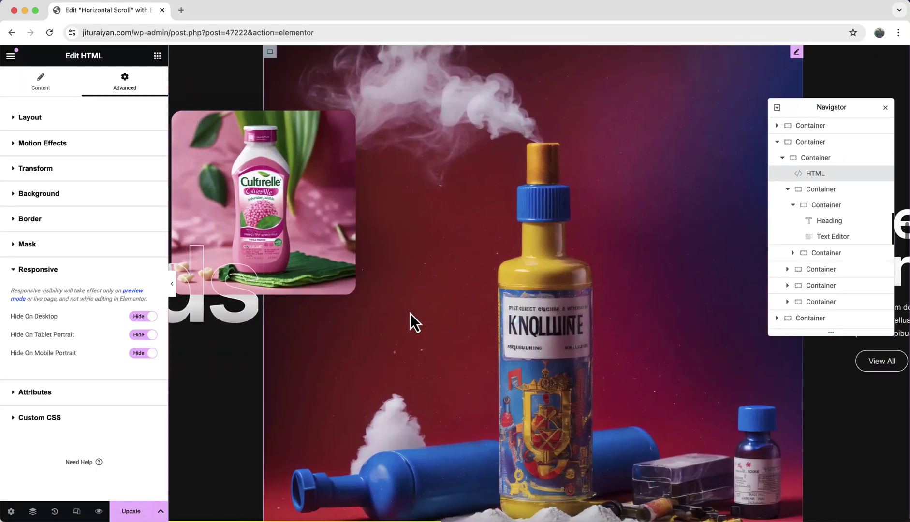
scroll(410, 313, down, 5)
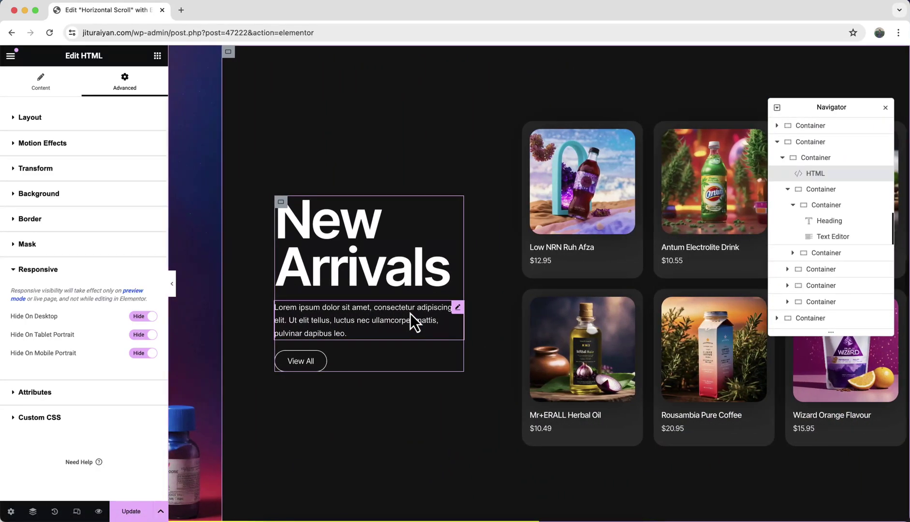
scroll(409, 313, down, 4)
scroll(410, 313, down, 3)
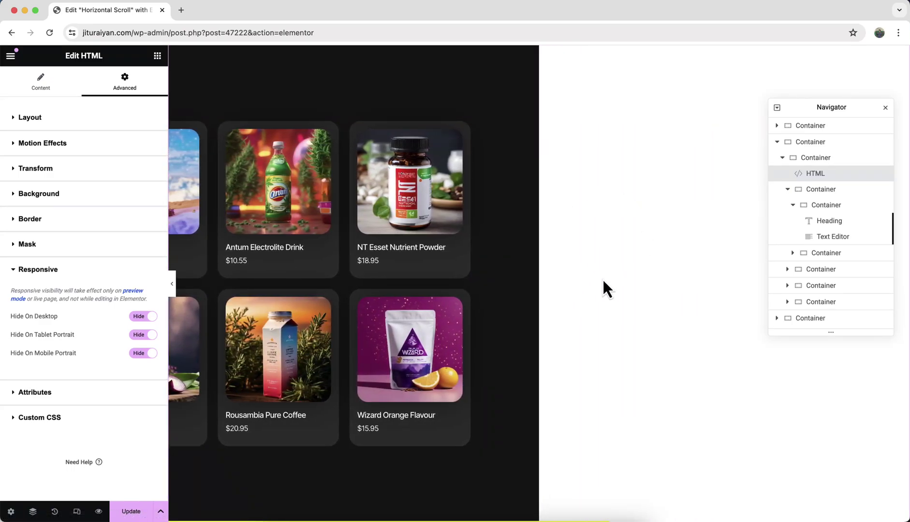
- Update the page and open its preview in a new browser tab
click(135, 510)
click(100, 512)
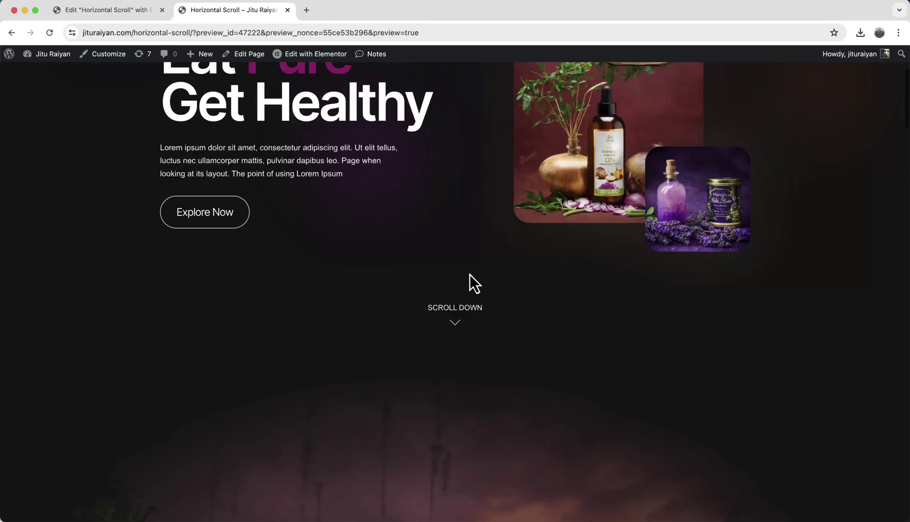
- Test the horizontal scrolling on the previewed page forward to "New Arrivals" and back to "Loved by Thousands"
scroll(469, 275, down, 8)
scroll(469, 273, down, 10)
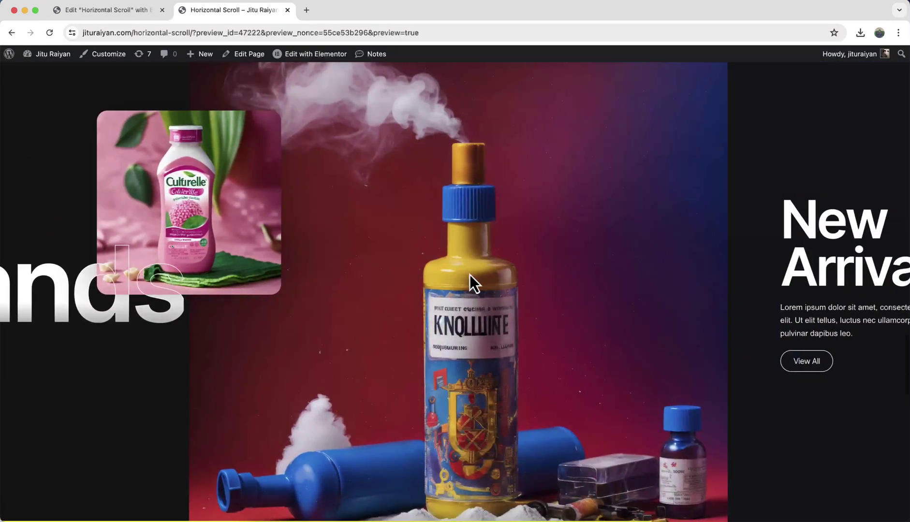
scroll(469, 275, up, 5)
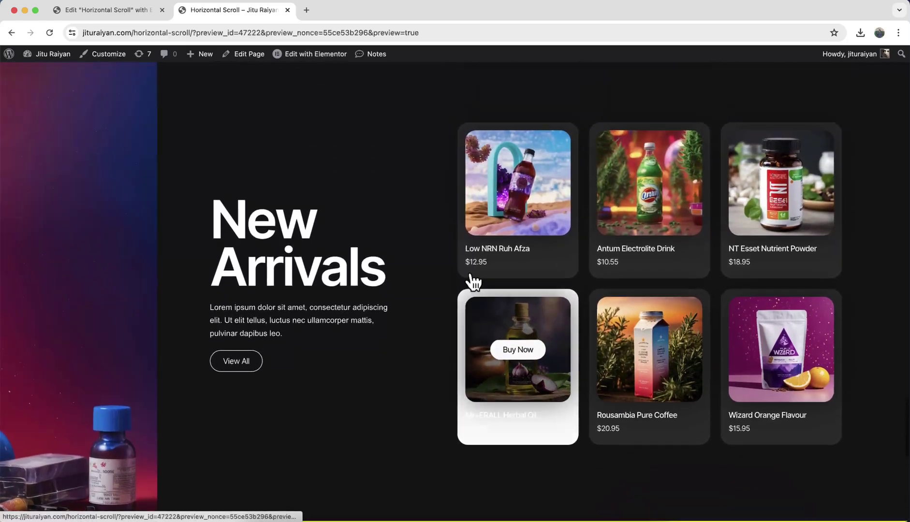
scroll(469, 275, down, 2)
scroll(469, 274, down, 3)
scroll(469, 275, up, 6)
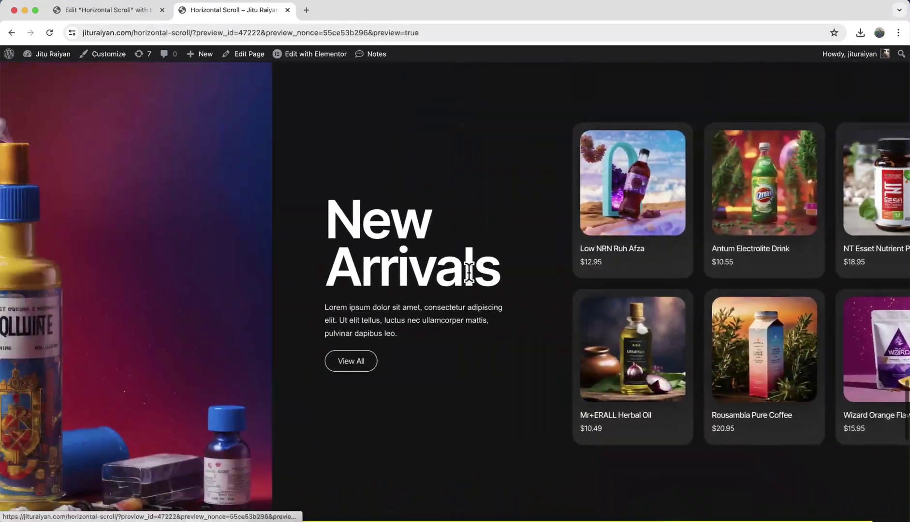
scroll(468, 274, up, 5)
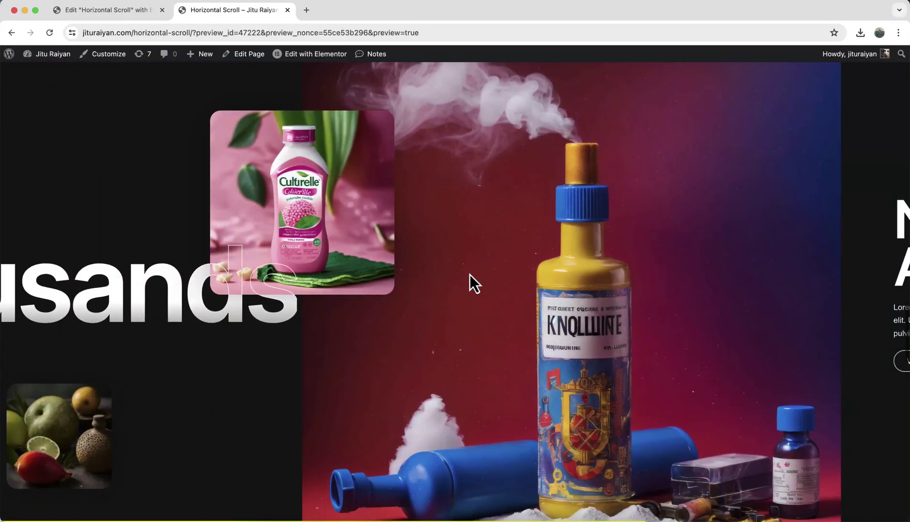
scroll(468, 269, up, 4)
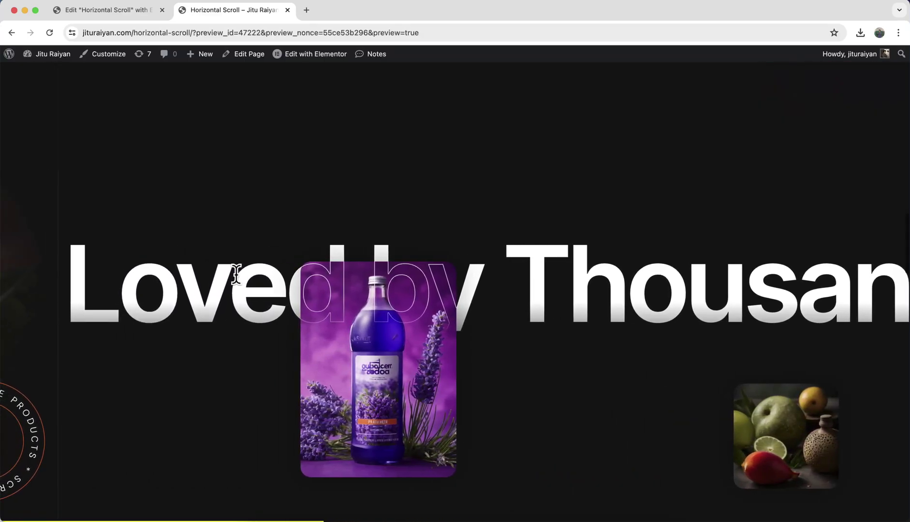
- Select the "Loved by Thousands" heading text on the previewed page and examine how far it extends across the scrolling section
double_click(214, 268)
triple_click(214, 268)
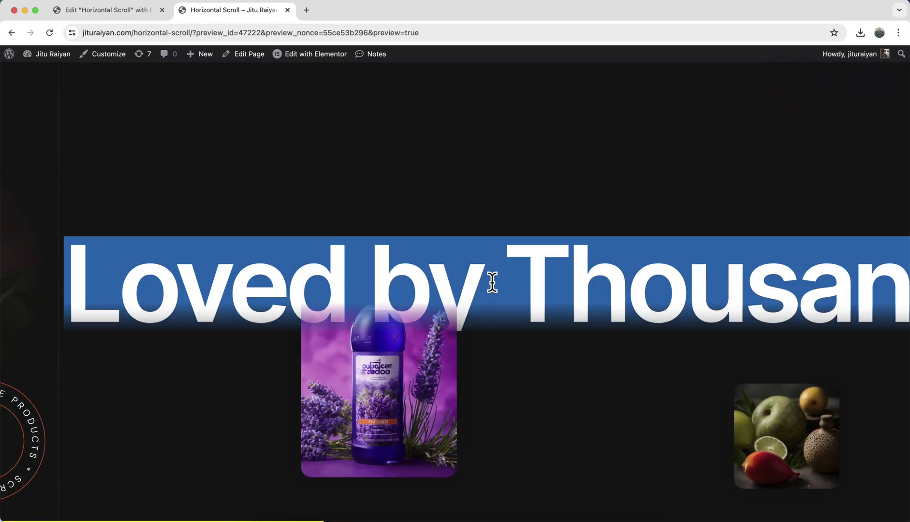
scroll(663, 274, down, 5)
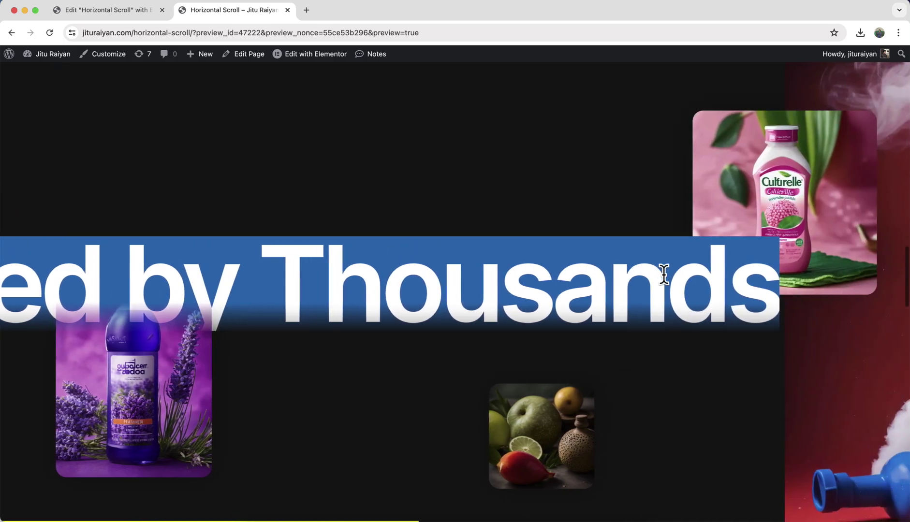
scroll(664, 274, up, 4)
scroll(580, 277, up, 3)
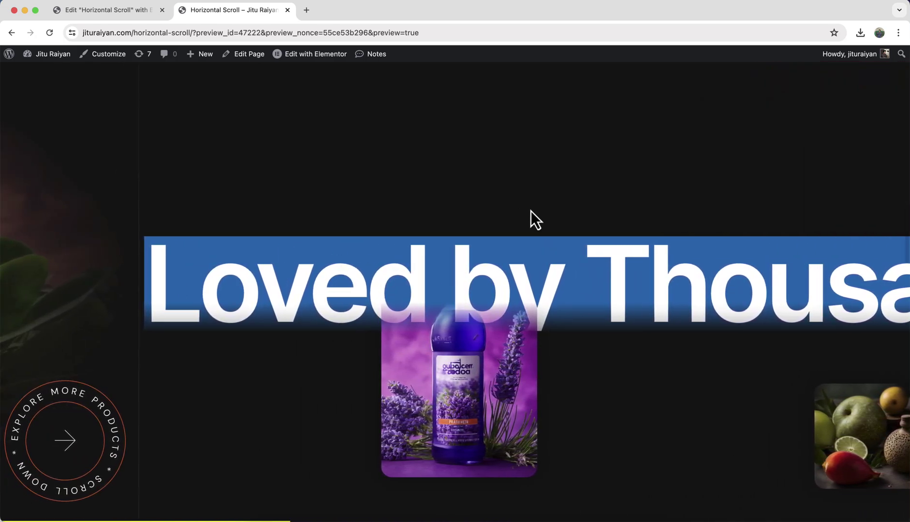
- Switch to the editor and give the outlined "Loved by Thousands" heading a custom width of 1000 px
click(108, 18)
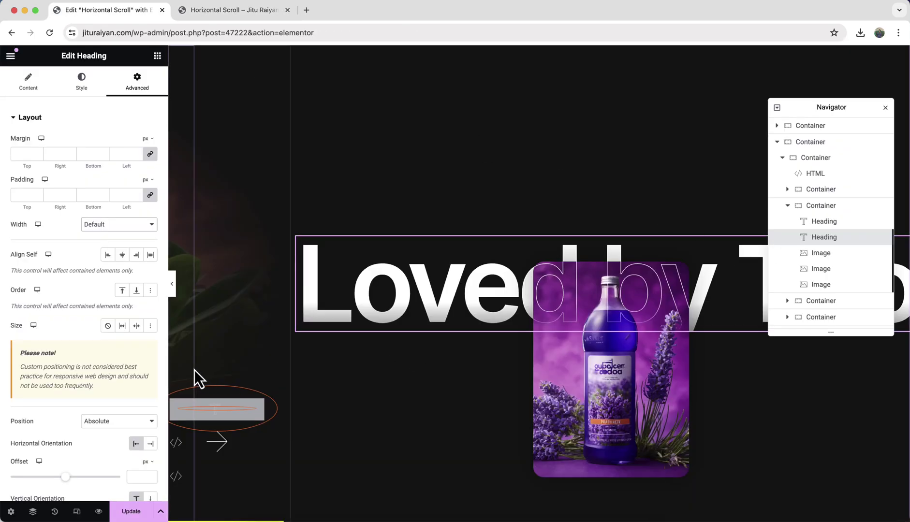
click(144, 225)
click(136, 261)
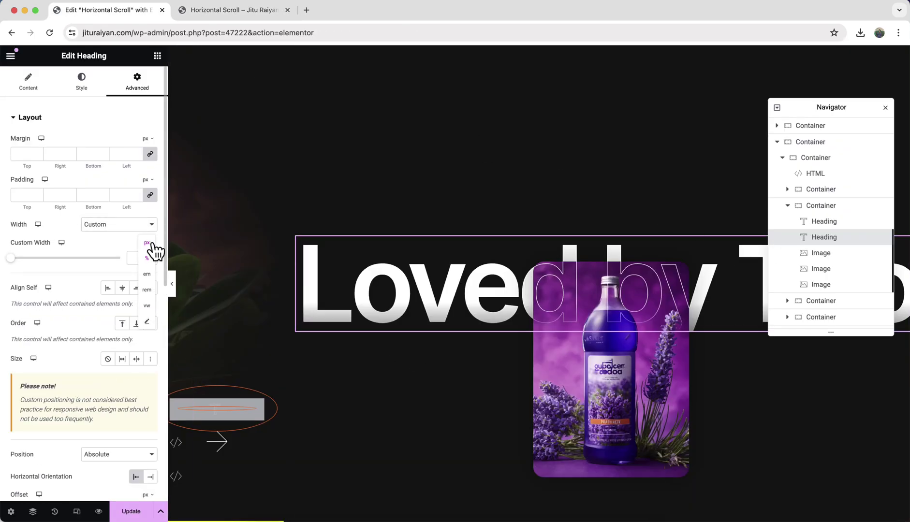
text(1000)
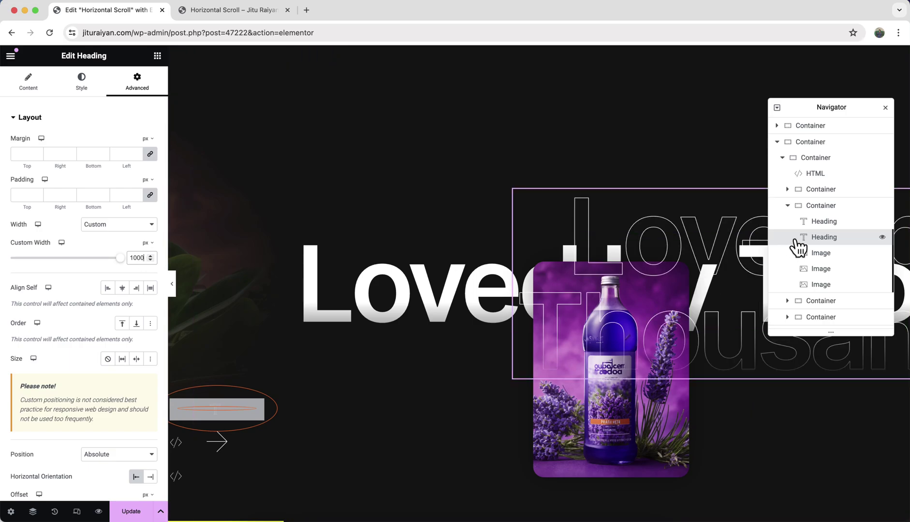
- Give the gradient-filled "Loved by Thousands" heading a custom width of 1000 px
click(820, 237)
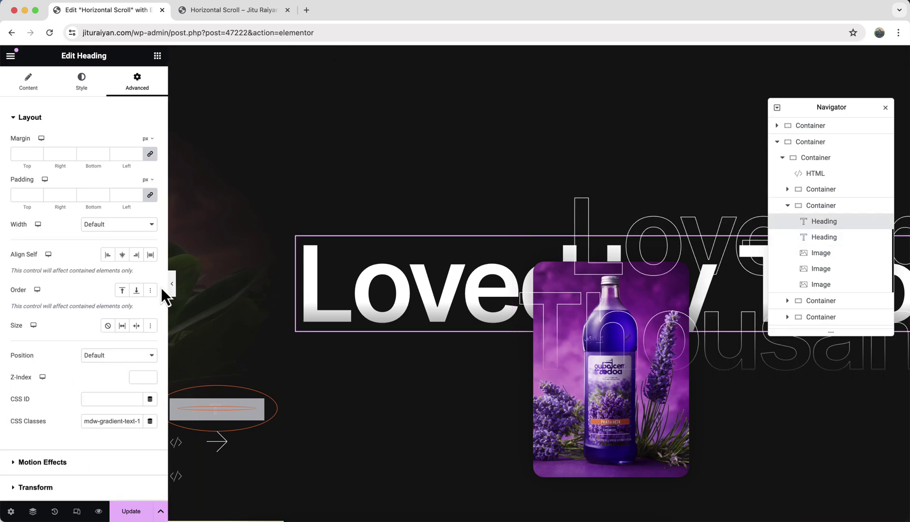
click(101, 224)
click(113, 260)
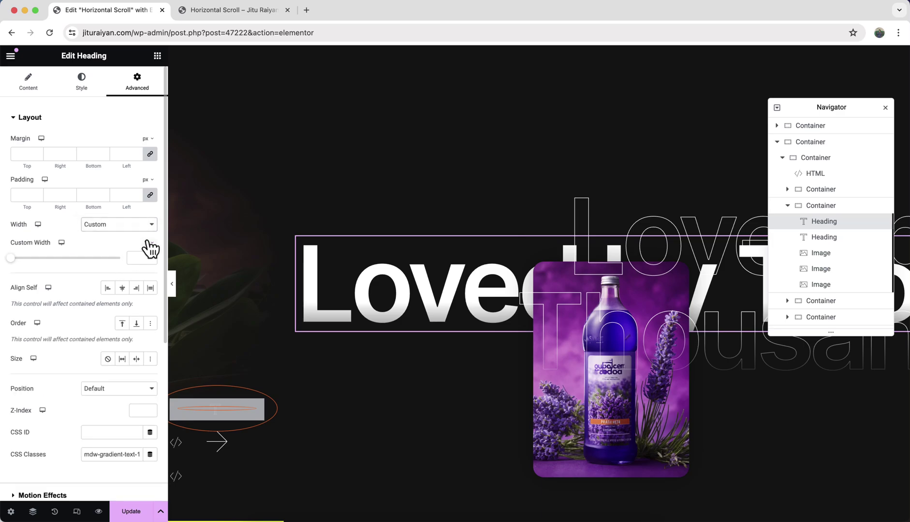
click(135, 257)
text(1000)
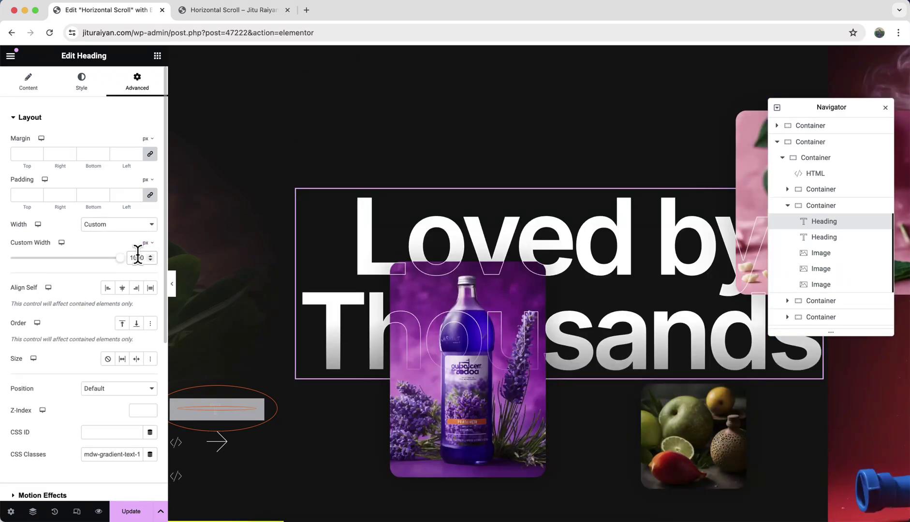
- Set the right and left padding of the container holding the "Loved by Thousands" headings to 130 px each
click(302, 55)
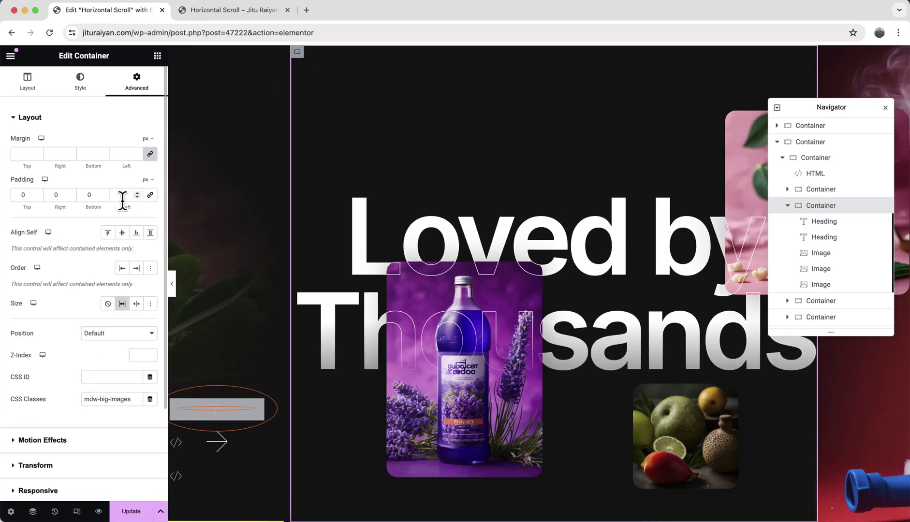
text(130)
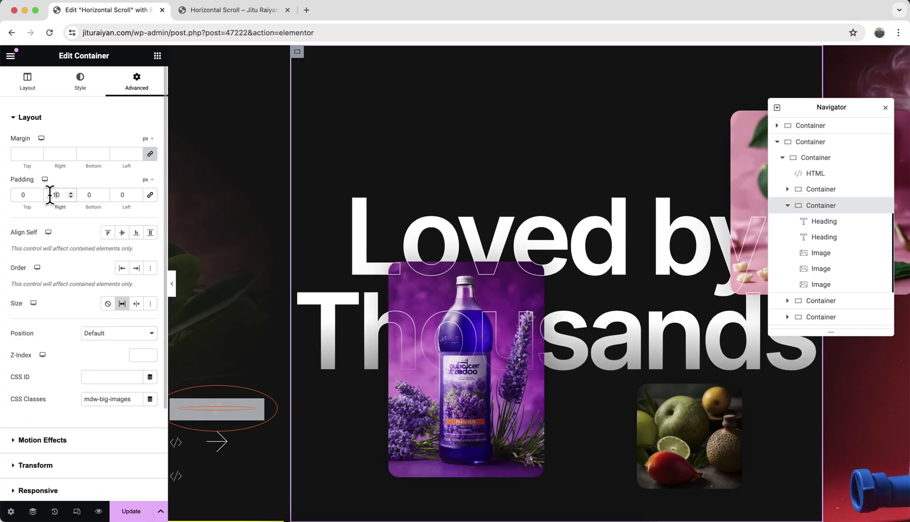
key(Tab)
key(Tab)
text(130)
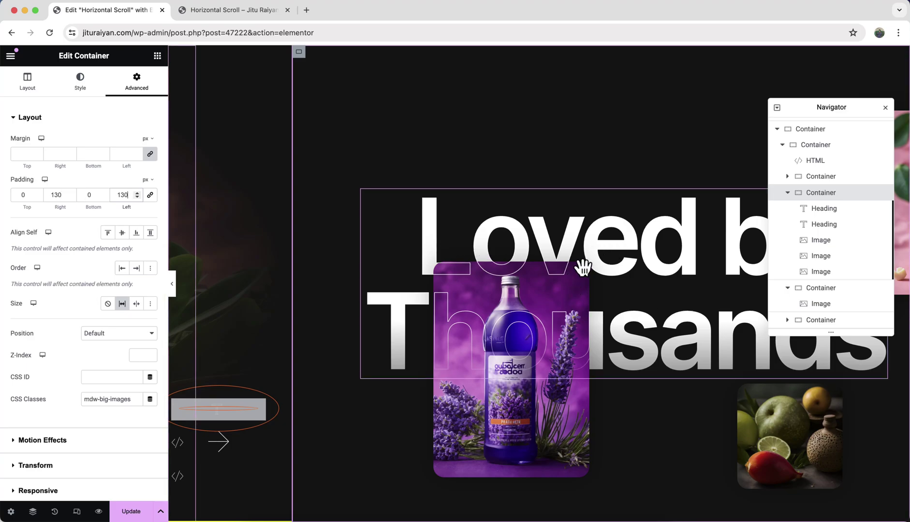
- Set the large yellow bottle image's height to 100 vh and its width to the custom value auto
scroll(582, 265, down, 10)
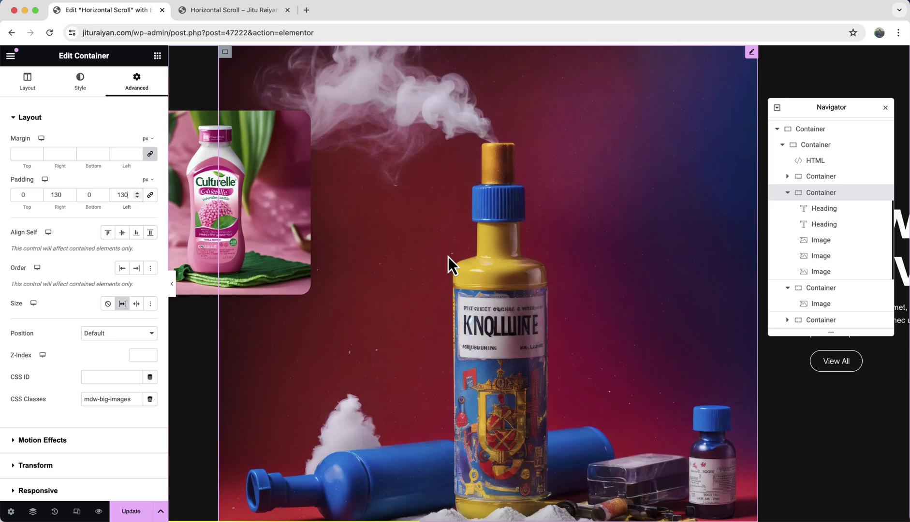
click(495, 242)
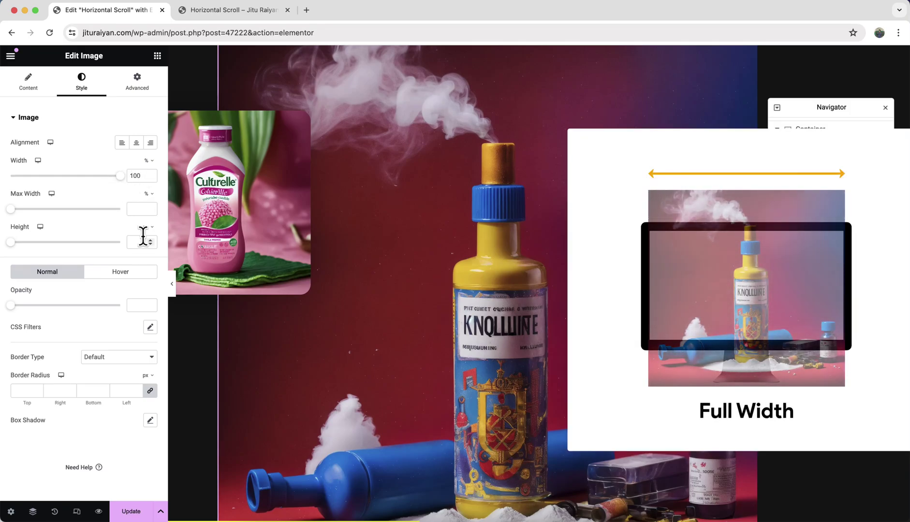
mouse_move(146, 228)
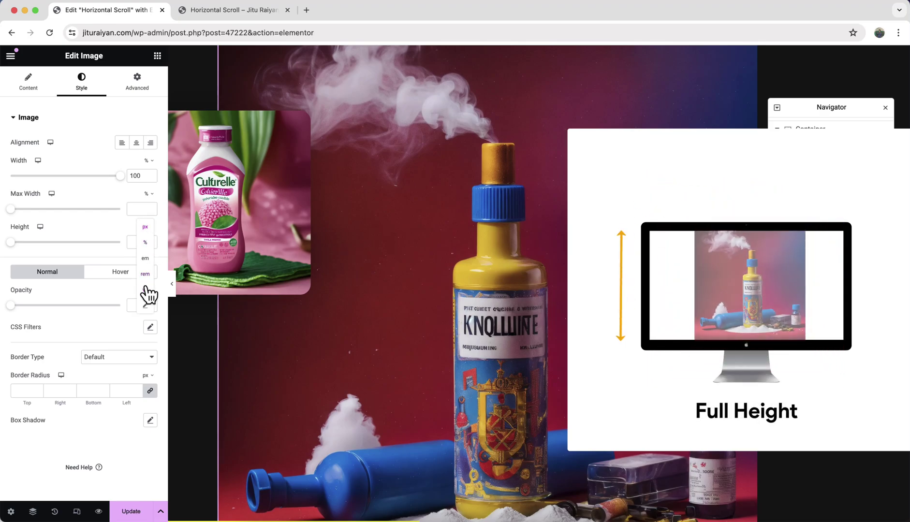
click(147, 290)
click(132, 241)
text(100)
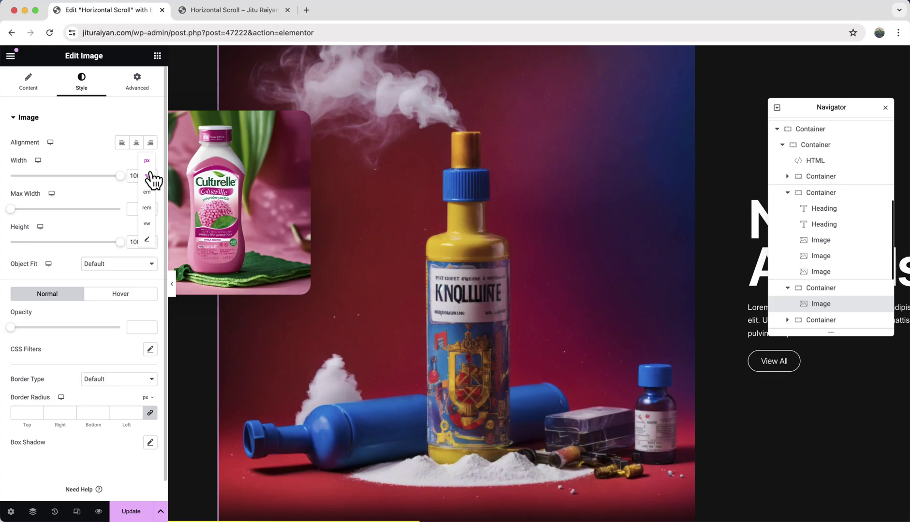
click(147, 240)
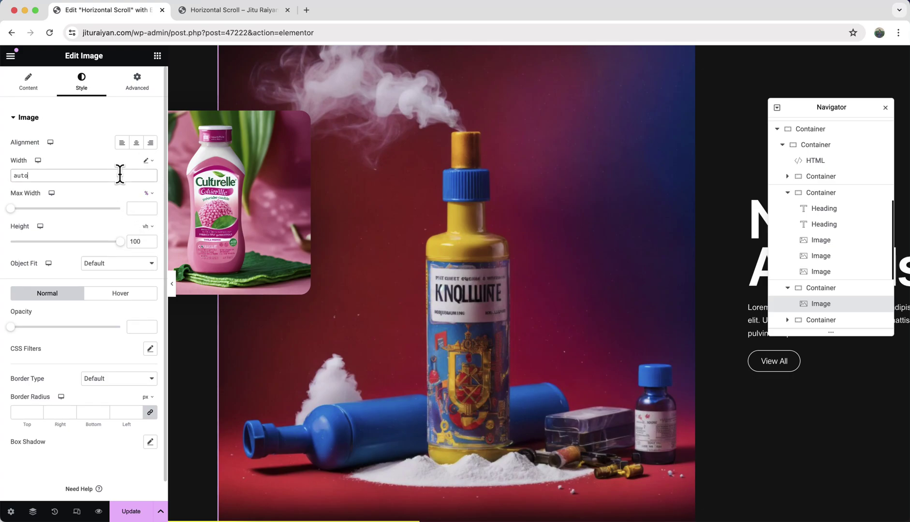
- Switch to the page preview and examine the seam between the plant section and the "Loved by Thousands" section while scrolling in both directions
key(ctrl+Tab)
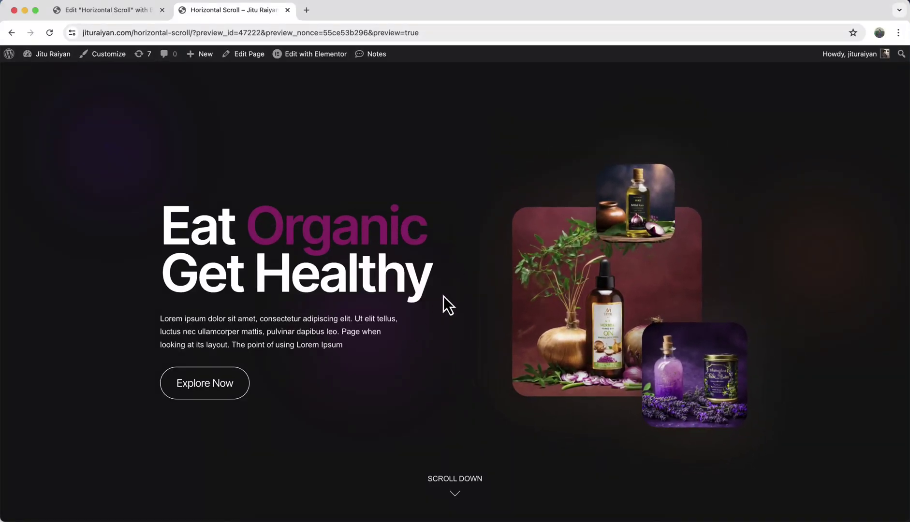
scroll(444, 296, down, 10)
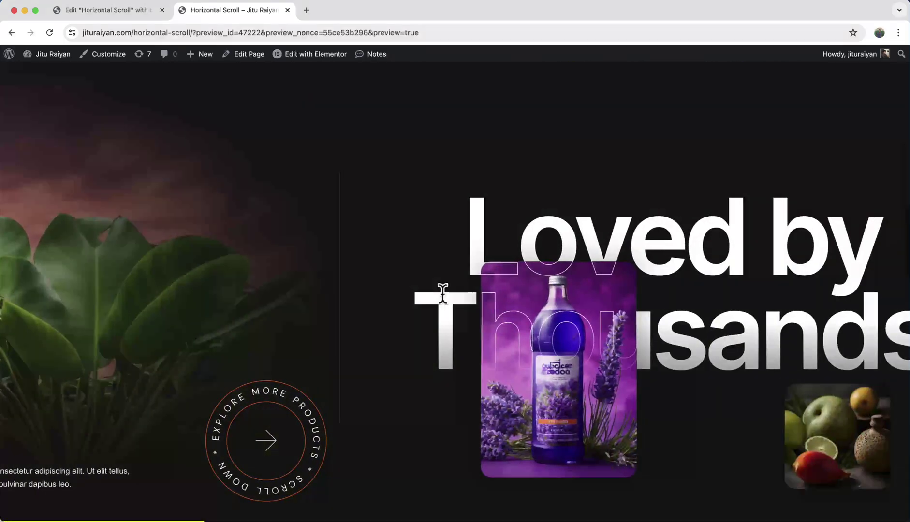
scroll(443, 296, up, 5)
scroll(443, 295, down, 5)
scroll(443, 296, up, 3)
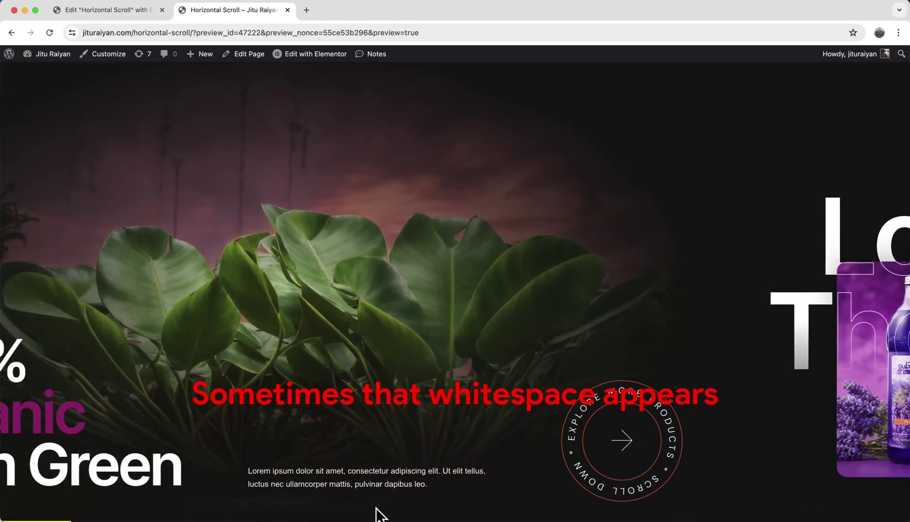
scroll(379, 514, down, 5)
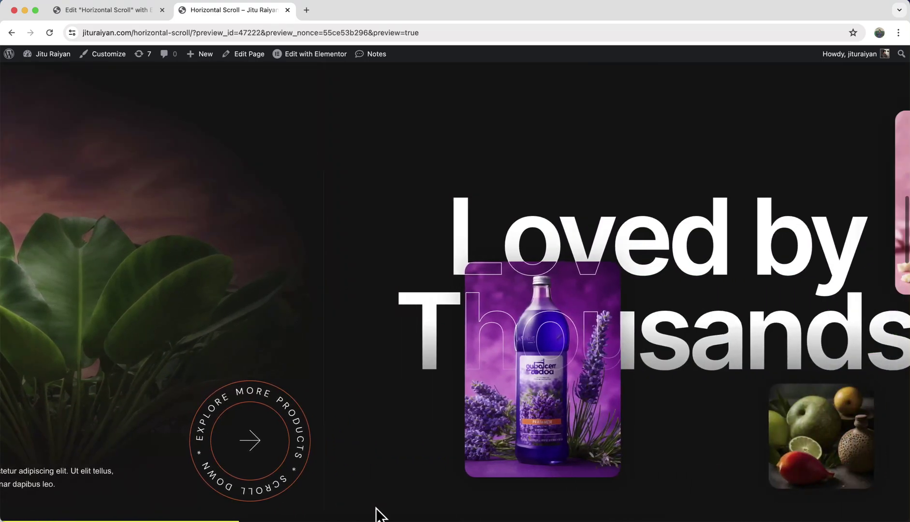
scroll(380, 515, down, 6)
scroll(380, 515, up, 3)
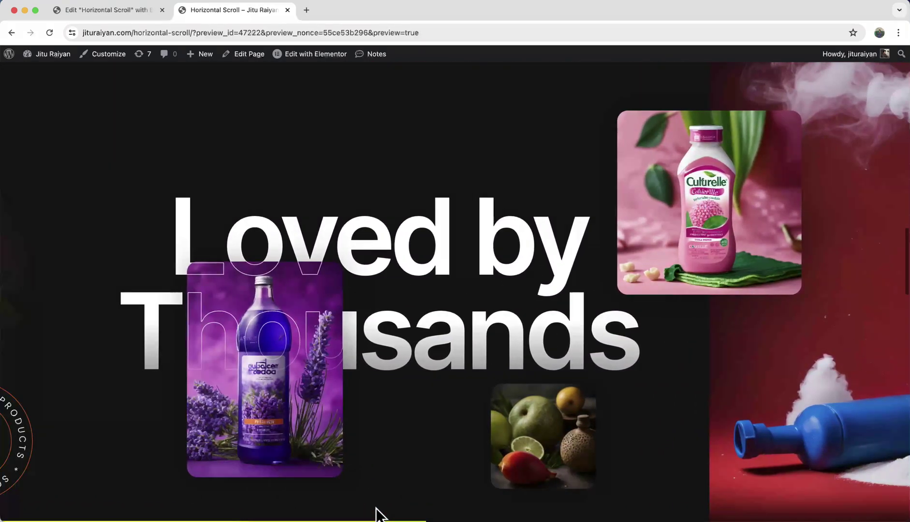
scroll(379, 515, up, 5)
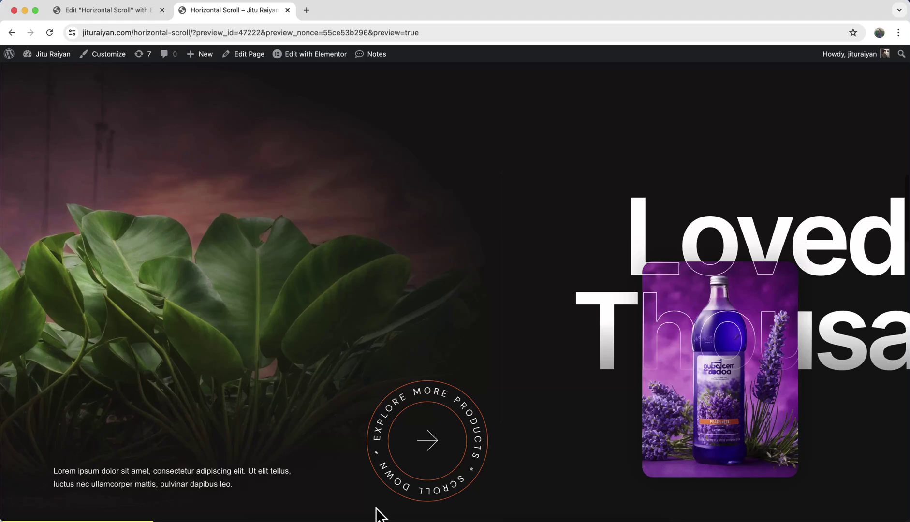
scroll(380, 515, down, 4)
scroll(379, 514, up, 5)
scroll(379, 515, down, 4)
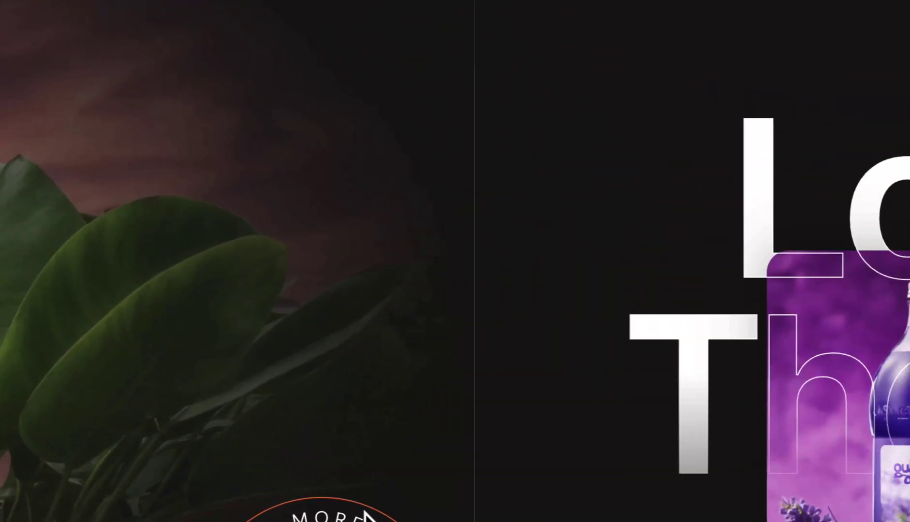
scroll(454, 343, down, 5)
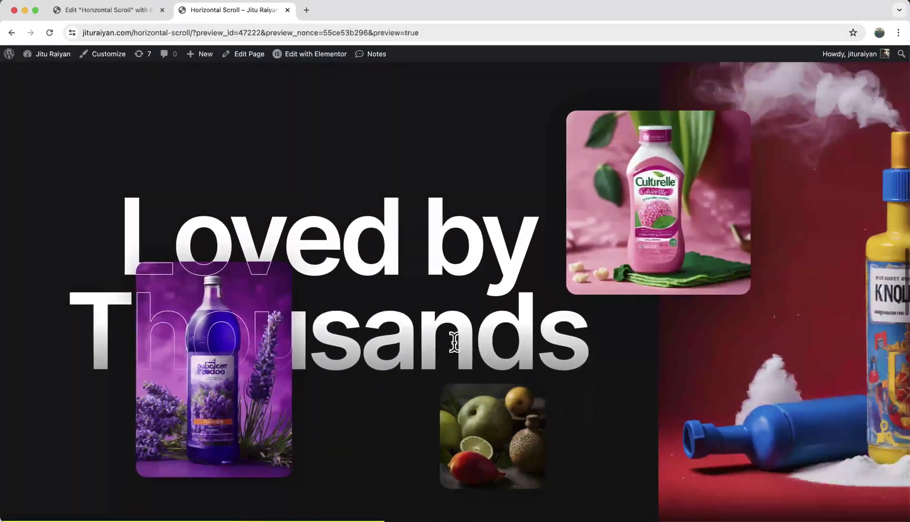
scroll(454, 343, down, 5)
- Back in the editor, unlink the margins of the "Loved by Thousands" container and set its left margin to -1 px
click(111, 10)
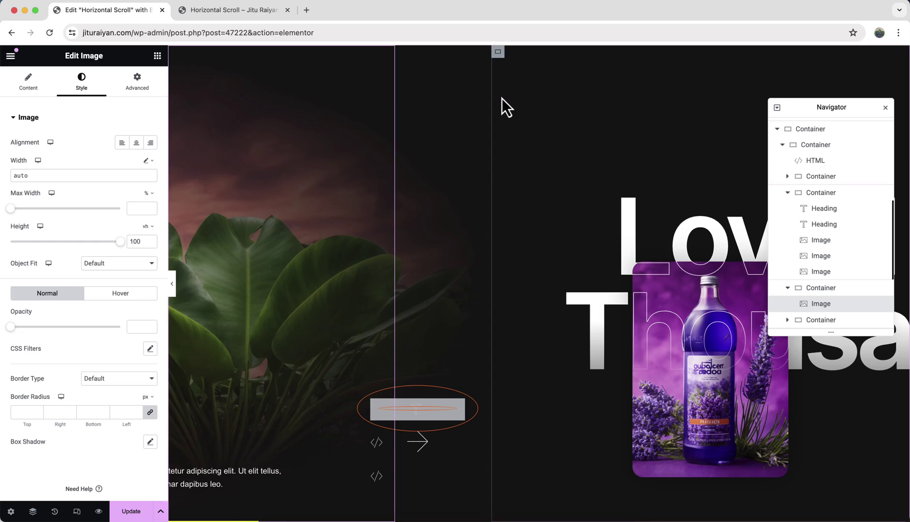
click(497, 52)
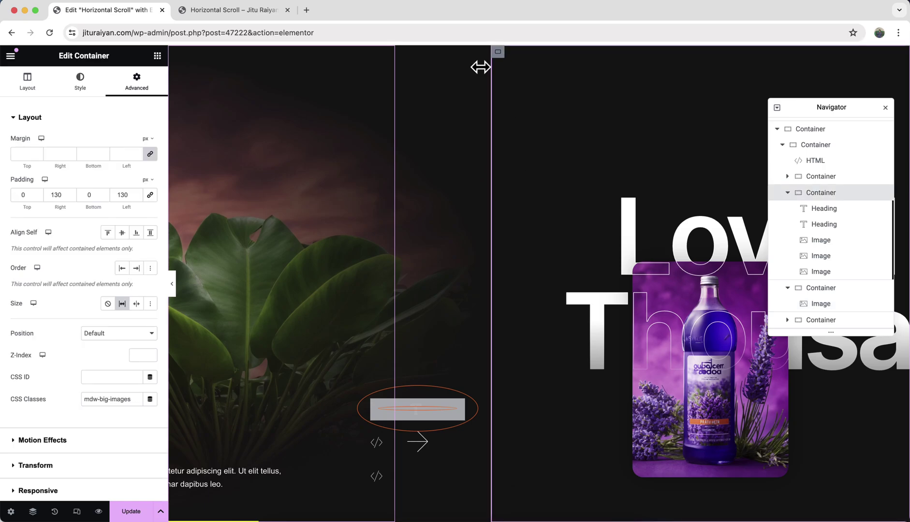
click(152, 154)
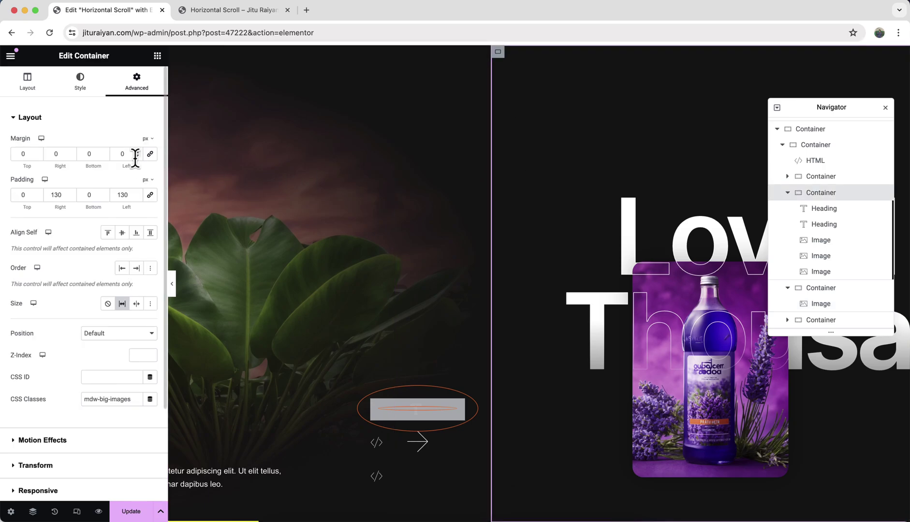
double_click(130, 156)
text(-1)
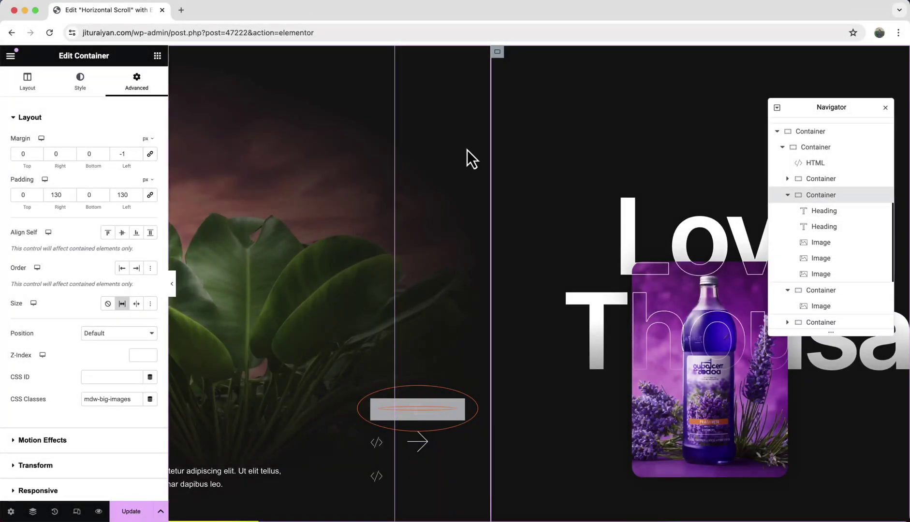
- Open the background style settings of the outer container that wraps the horizontal sections
scroll(467, 150, up, 10)
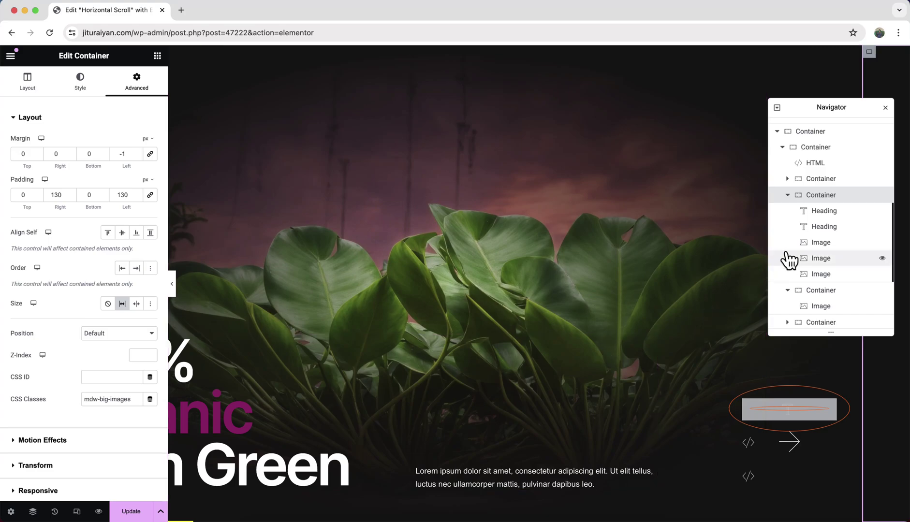
scroll(790, 260, up, 1)
click(840, 142)
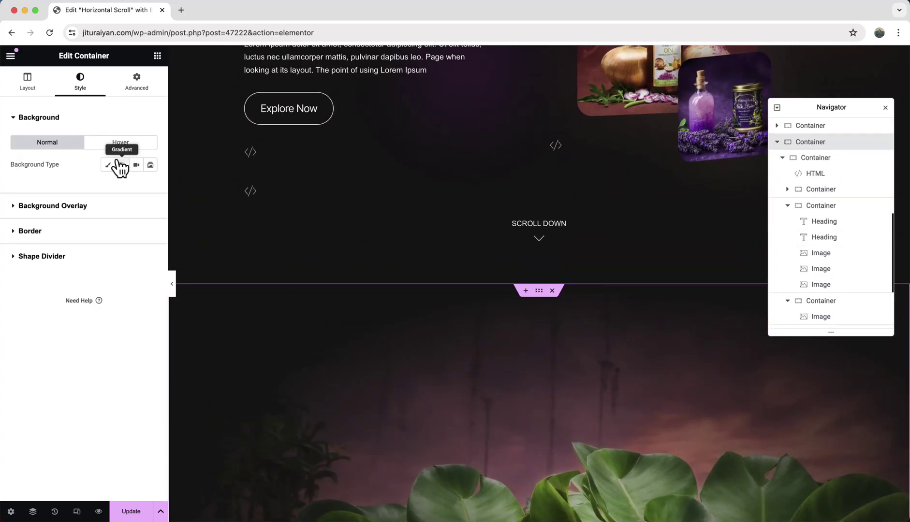
scroll(417, 355, down, 3)
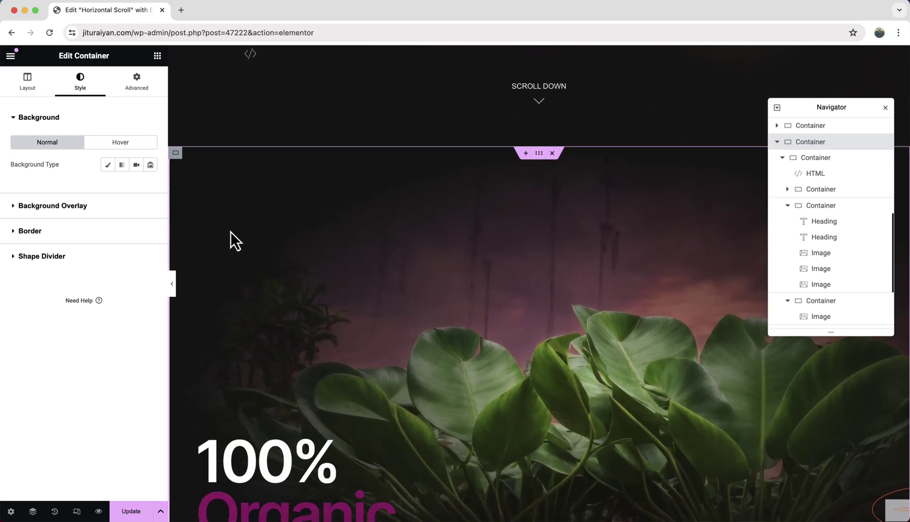
- Give the outer container a classic background colour of #121212, copied from the second overlay gradient colour of the plant section
click(845, 193)
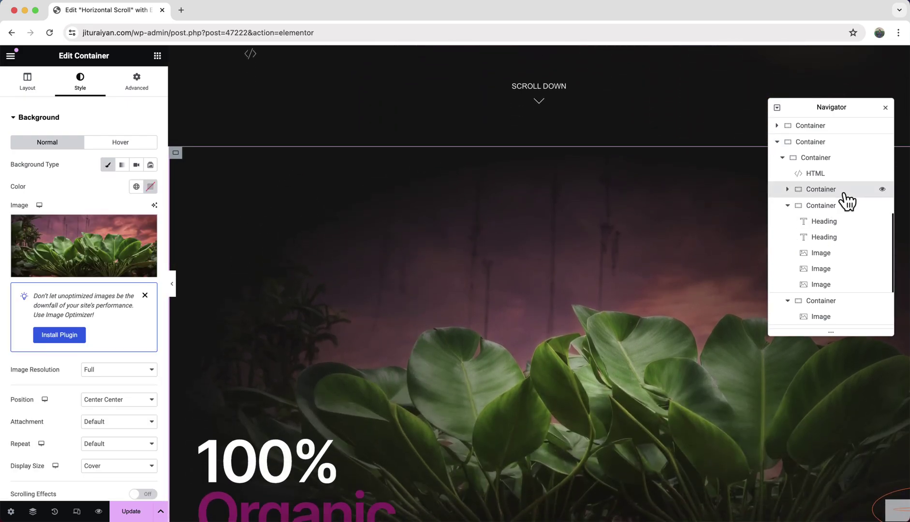
scroll(43, 382, down, 5)
click(41, 375)
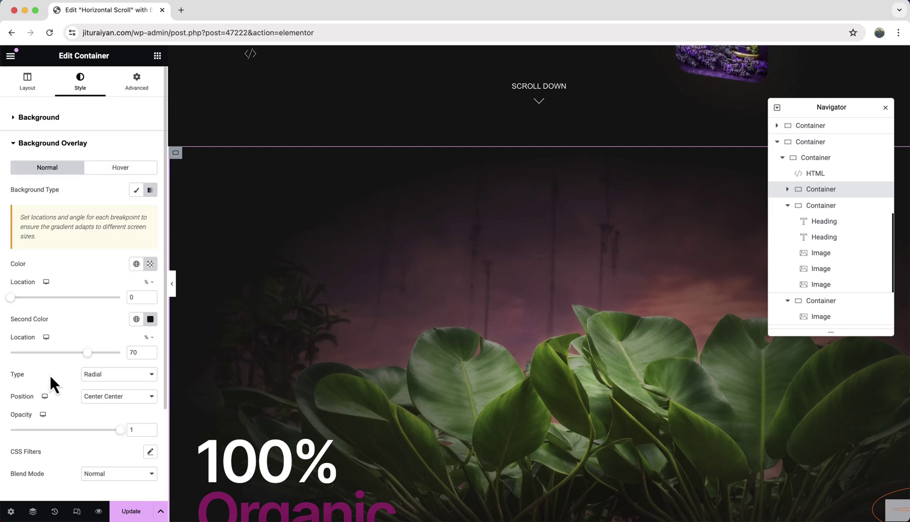
click(150, 319)
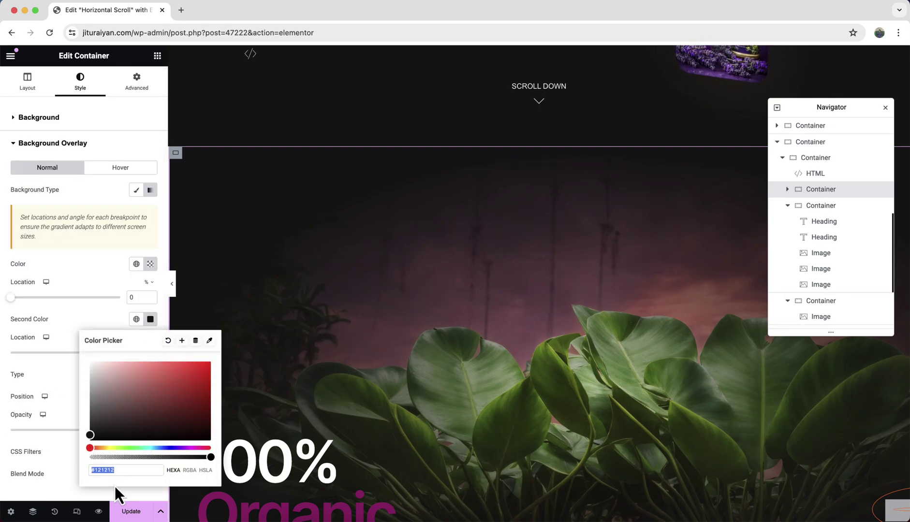
click(798, 142)
click(107, 166)
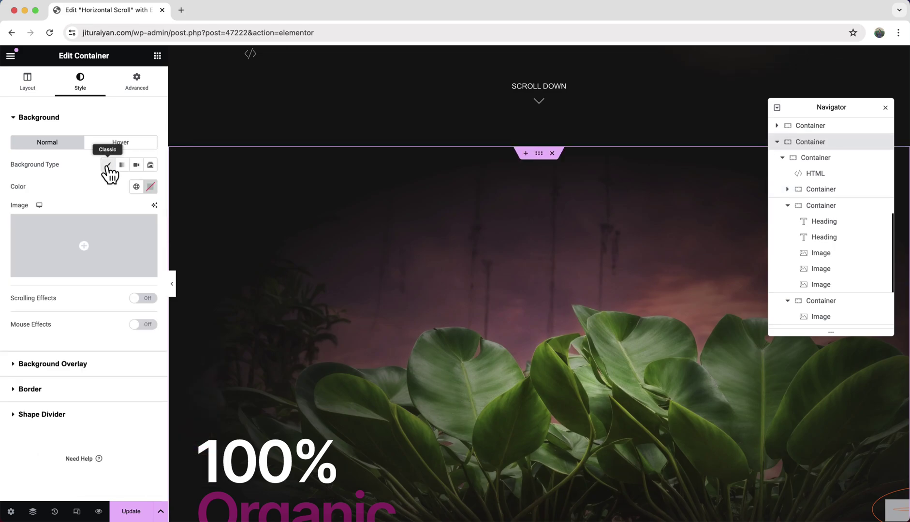
click(150, 187)
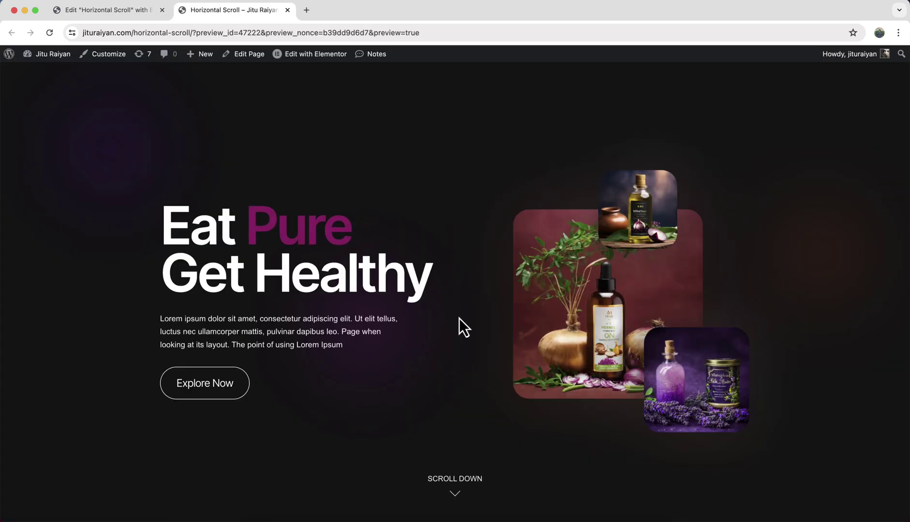
- Switch to the page preview and check the seams between the horizontal sections while scrolling forward and back
scroll(458, 319, down, 10)
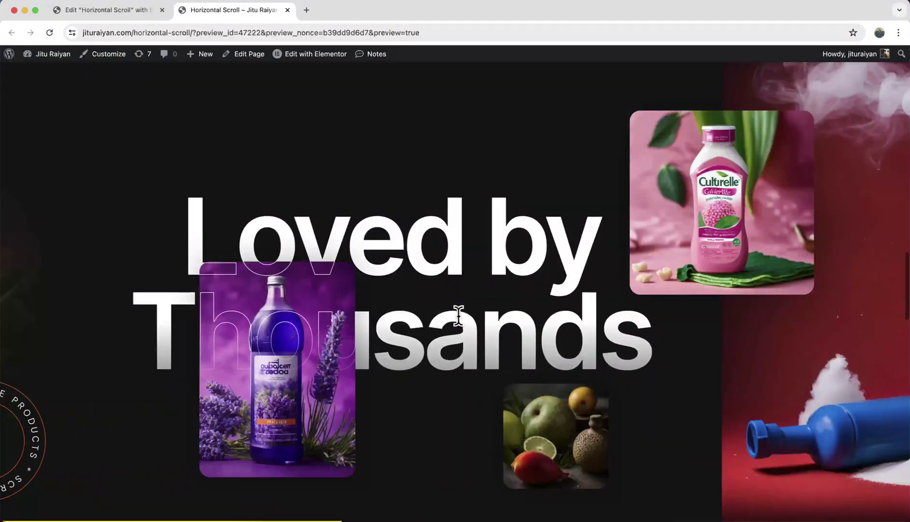
scroll(458, 318, down, 5)
scroll(458, 319, up, 10)
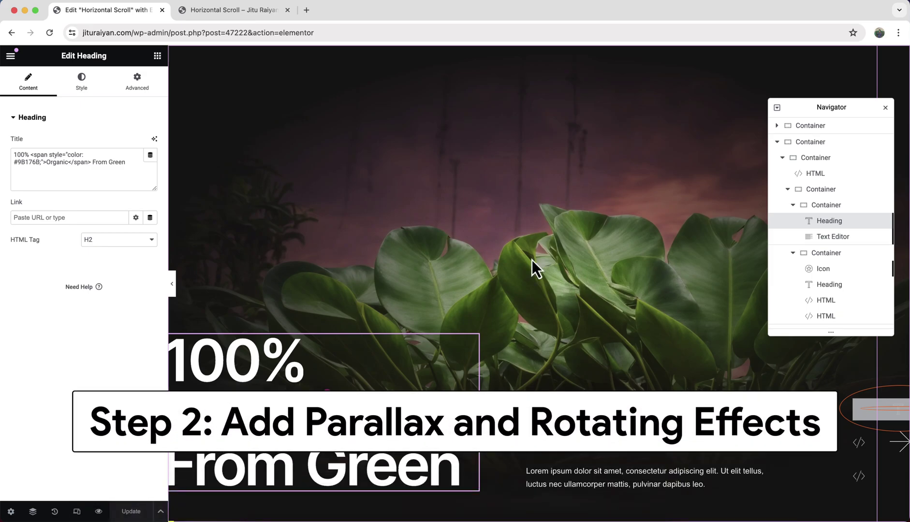
- Back in the editor, select the purple bottle image in the "Loved by Thousands" section and open its Motion Effects settings
scroll(531, 260, down, 10)
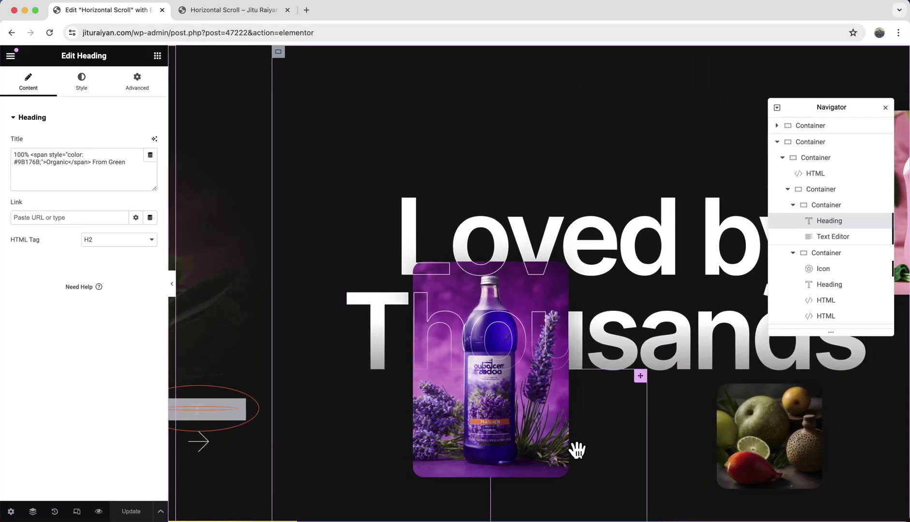
click(533, 419)
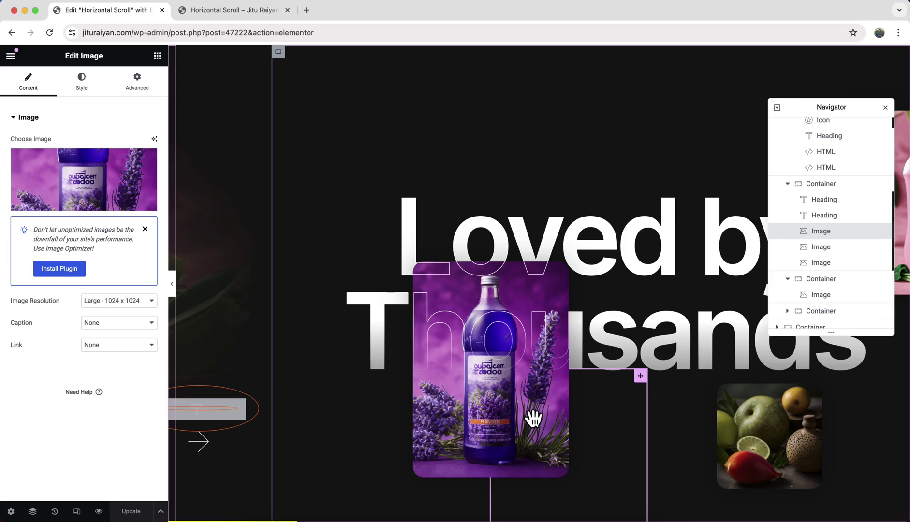
click(140, 82)
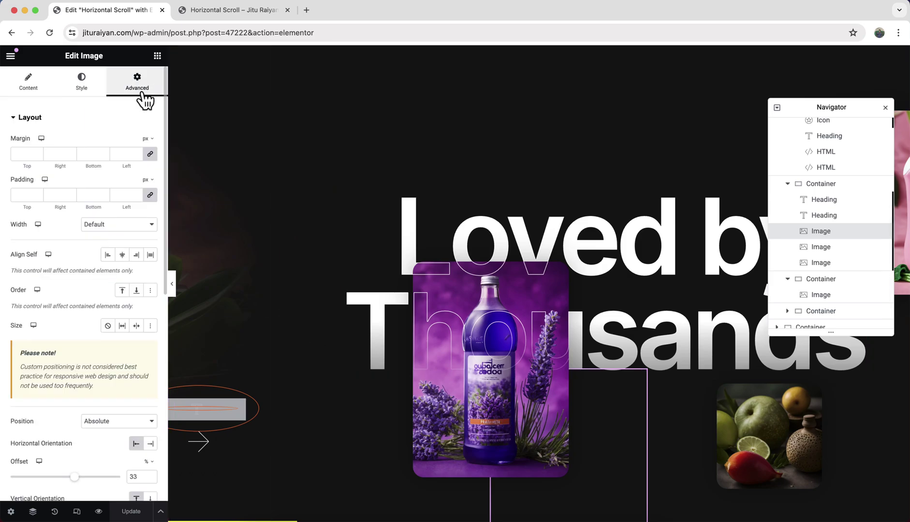
scroll(94, 237, down, 2)
scroll(94, 237, down, 5)
click(67, 439)
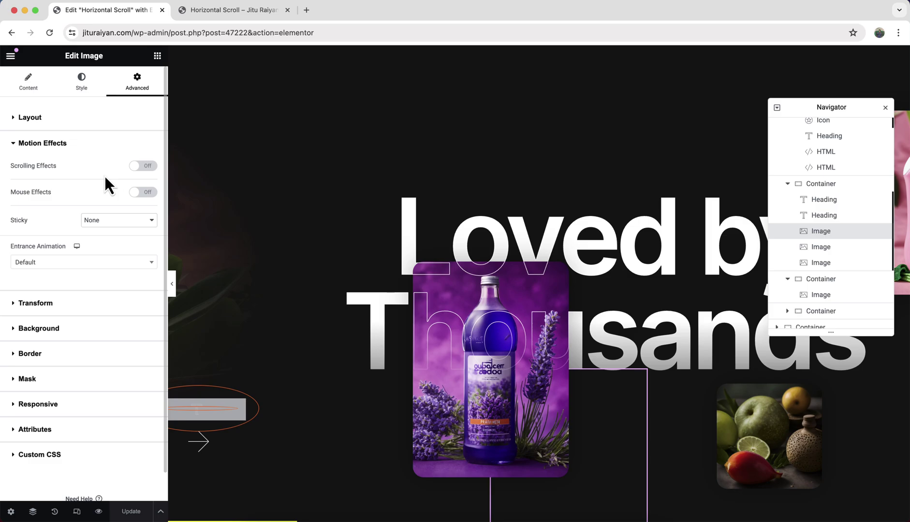
- Assign the CSS class mdw-hs-movement-translate-x-20 to the purple bottle image and check its movement on scroll
click(108, 127)
scroll(83, 255, down, 4)
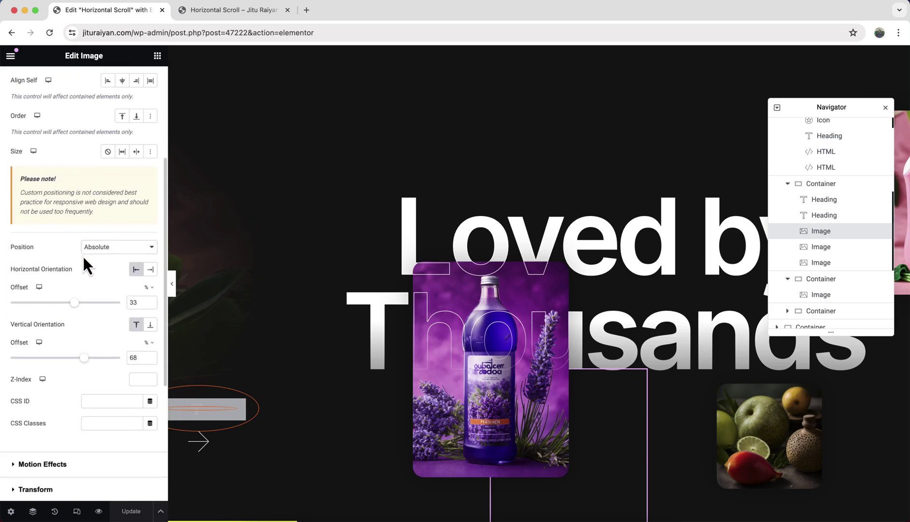
scroll(83, 255, down, 2)
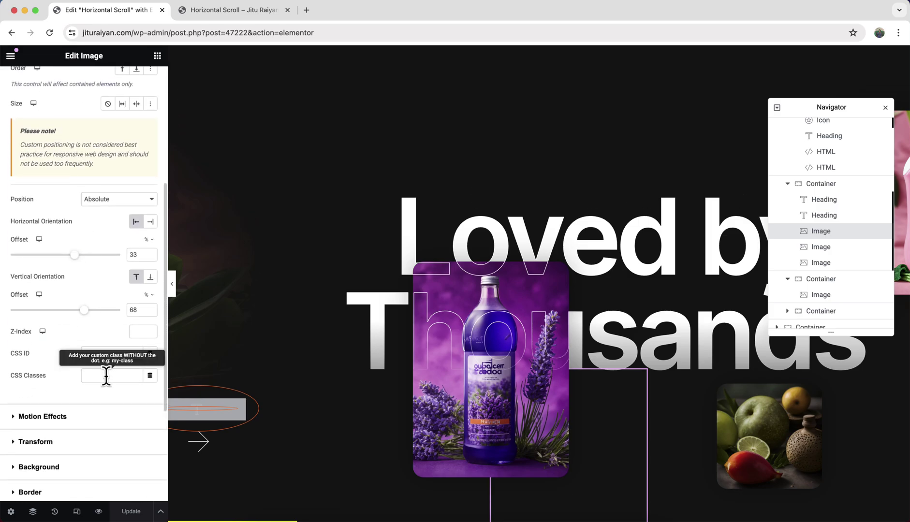
text(ndw-hs-movement-)
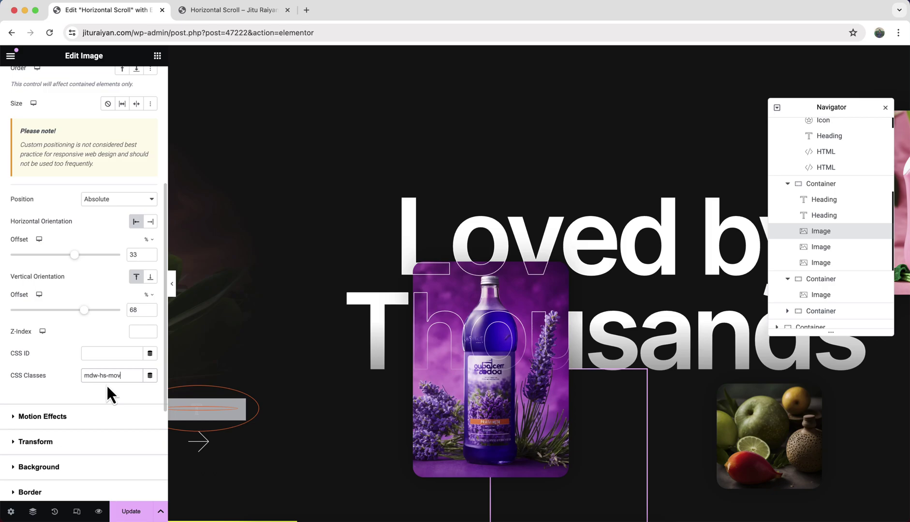
text(translate-x-20)
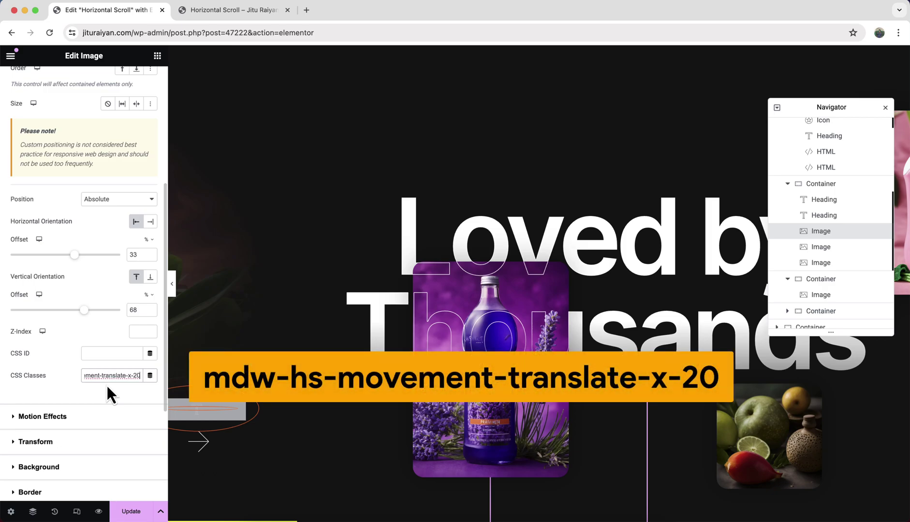
scroll(505, 362, up, 3)
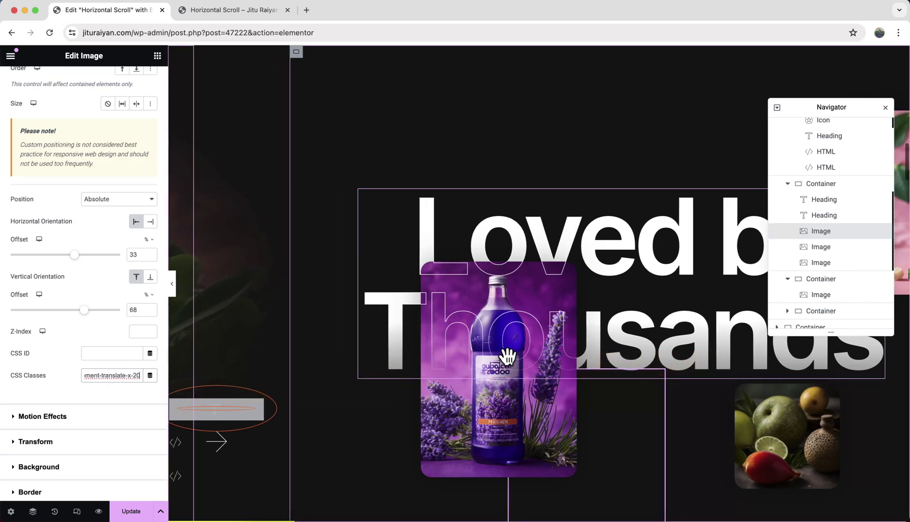
scroll(506, 357, down, 5)
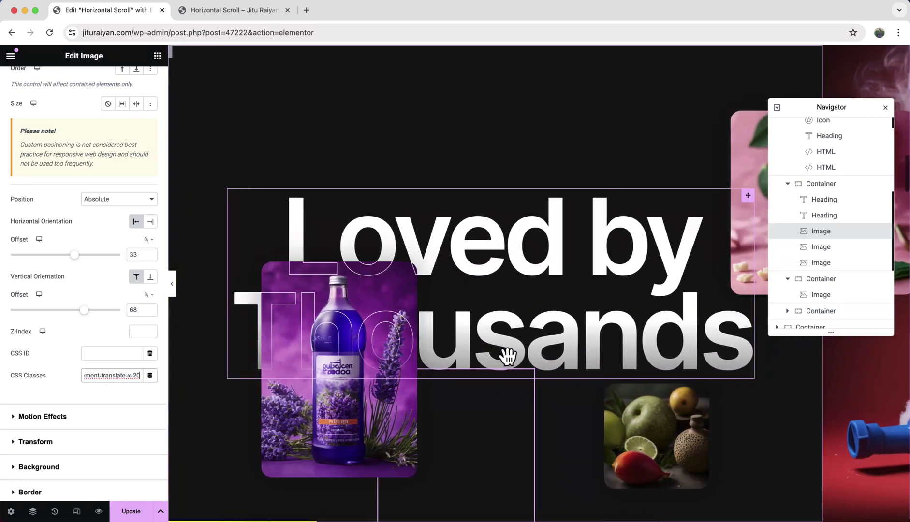
scroll(506, 357, up, 3)
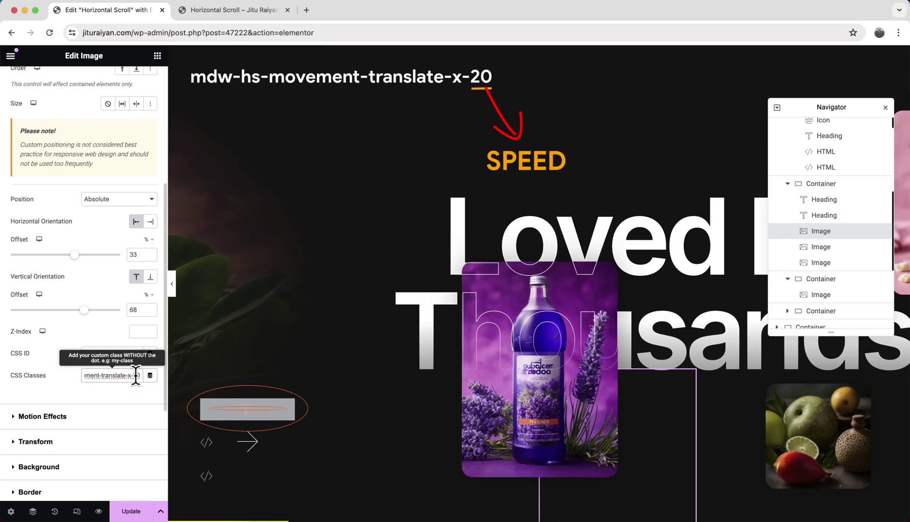
- Change the speed value in the purple bottle image's CSS class to 50 and compare its horizontal movement in both scroll directions
key(BackSpace)
key(BackSpace)
text(50)
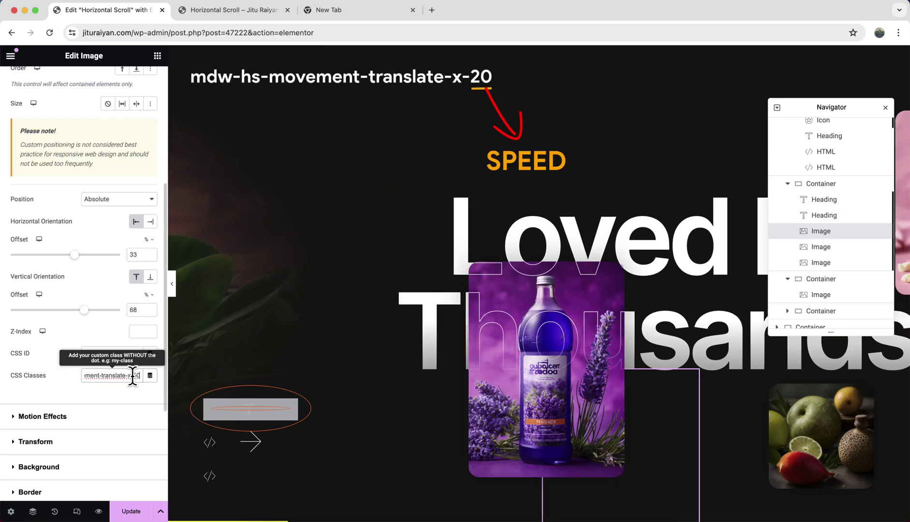
scroll(557, 444, down, 3)
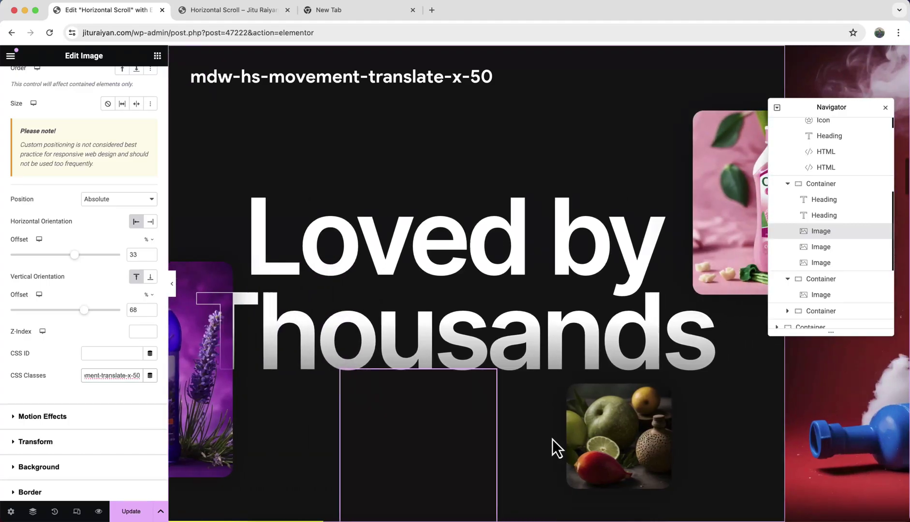
scroll(552, 439, up, 5)
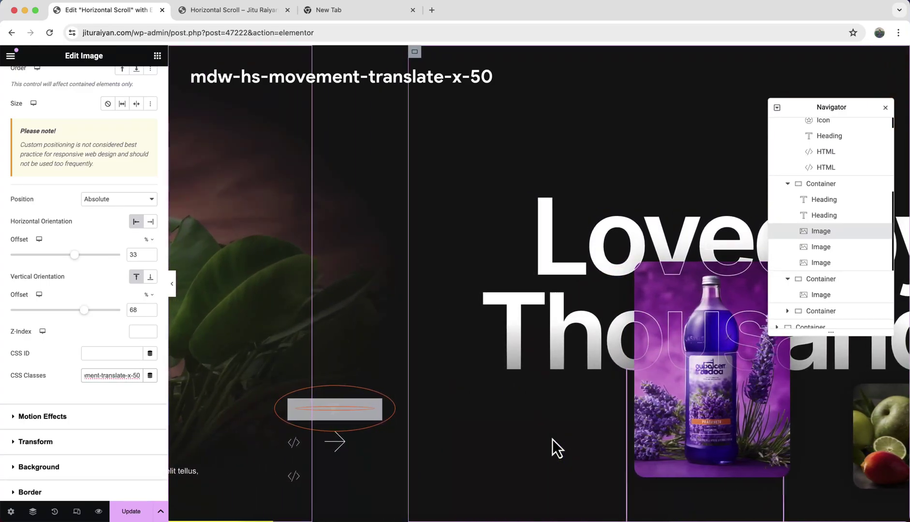
scroll(555, 420, up, 1)
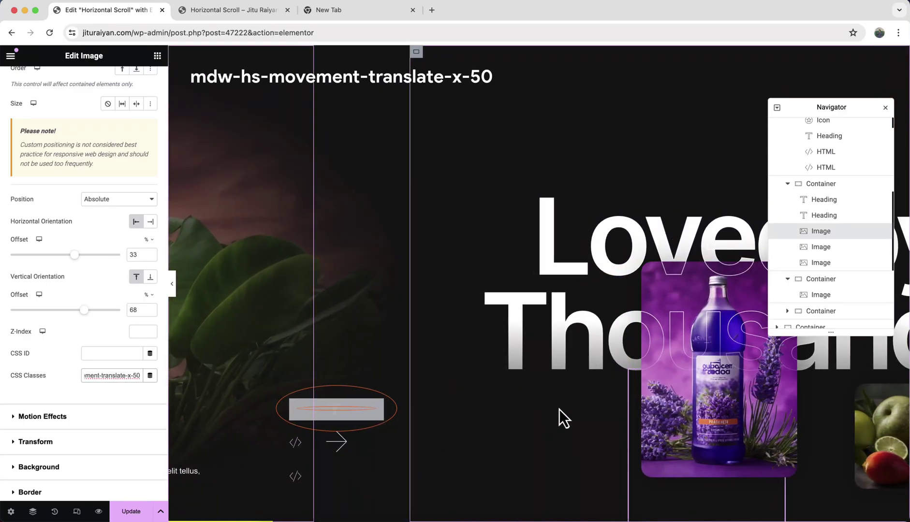
scroll(559, 408, down, 5)
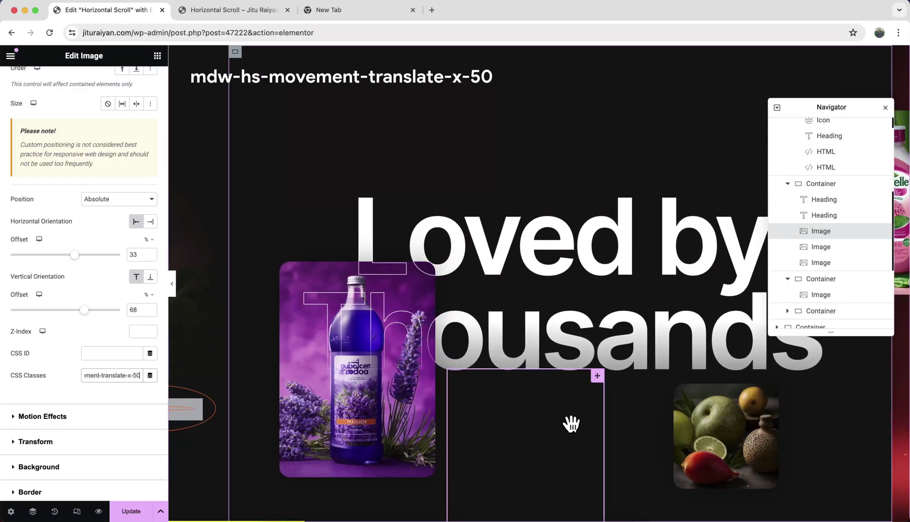
- Append -reverse to the purple bottle image's CSS class and change its axis to y, giving mdw-hs-movement-translate-y-50-reverse, and test the movement
click(140, 375)
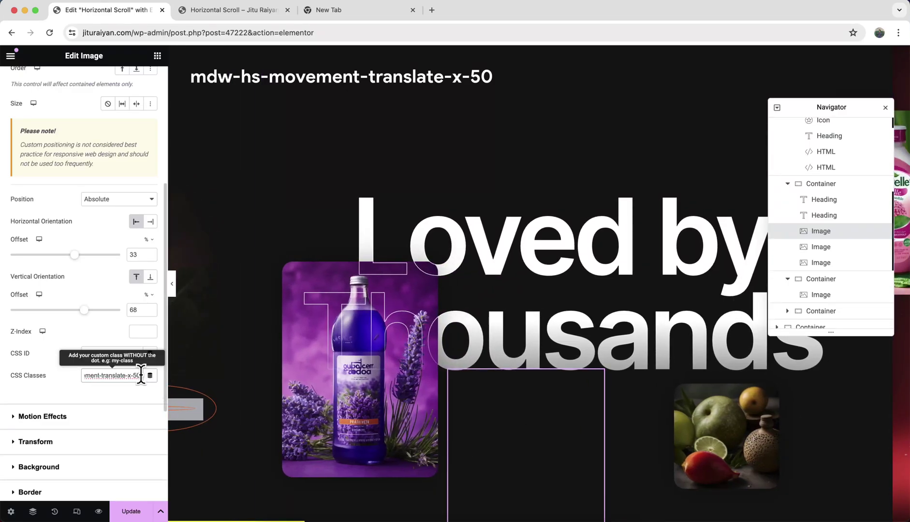
text(-reverse)
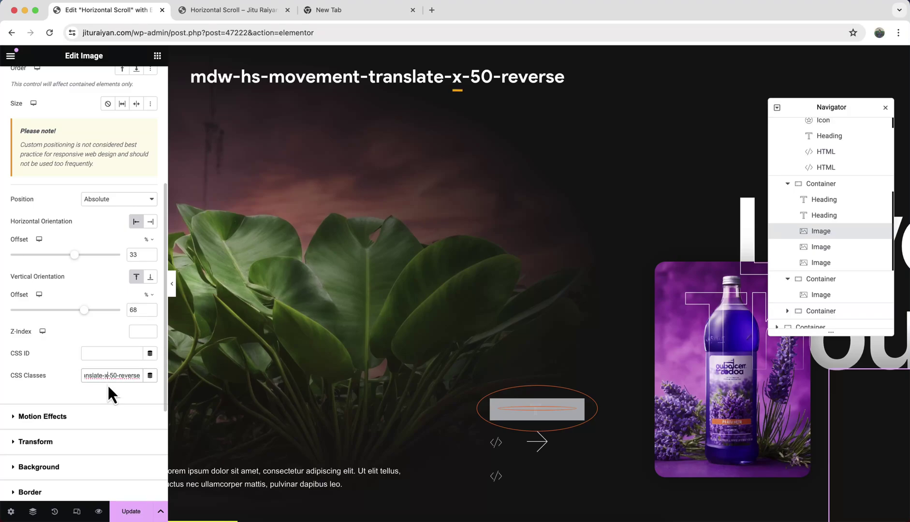
key(BackSpace)
text(y)
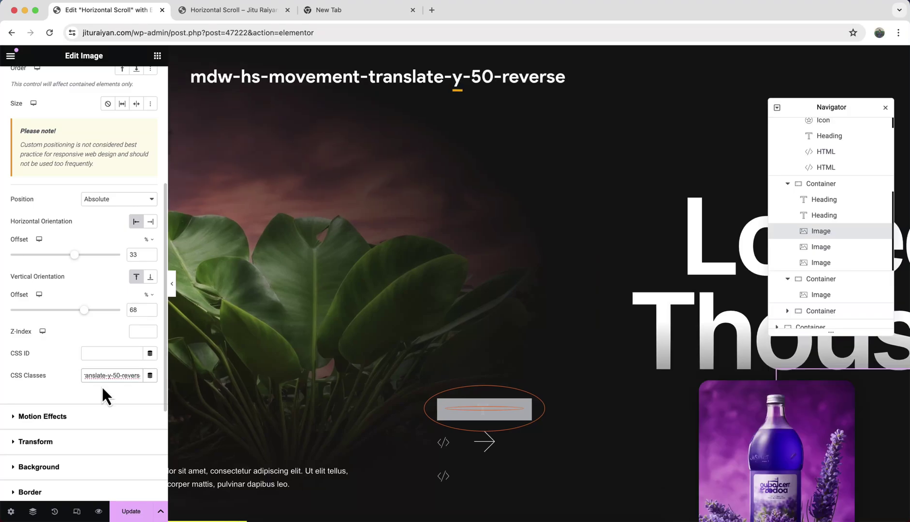
scroll(596, 380, down, 5)
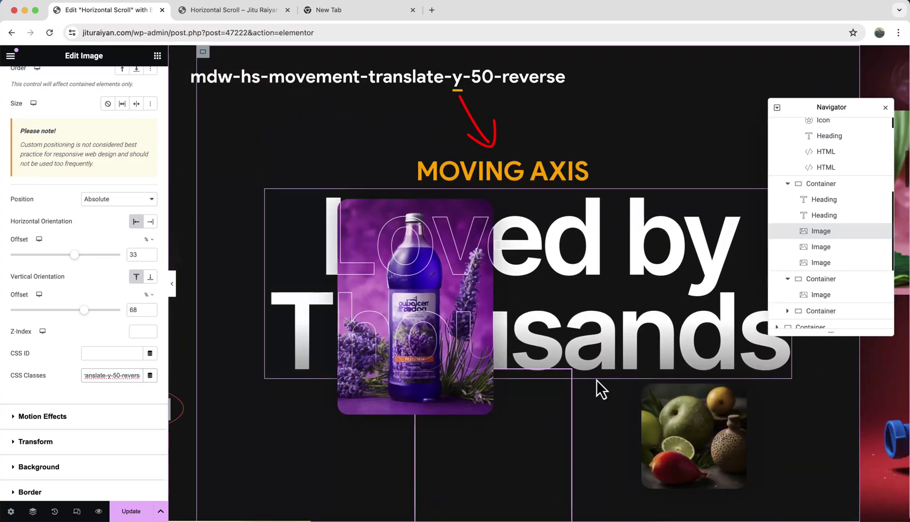
scroll(599, 385, up, 5)
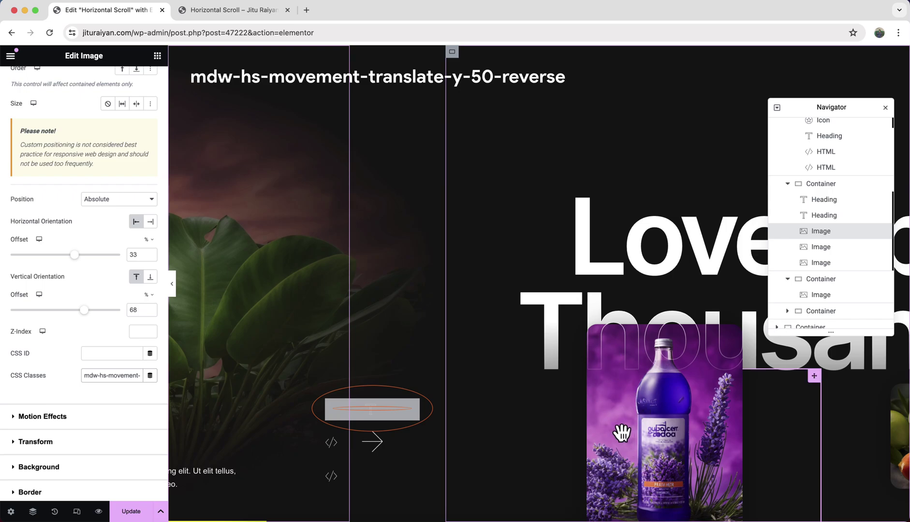
- Replace the image's CSS class with mdw-hs-movement-translate-x-20 and mdw-hs-movement-translate-y-20, separated by a space, and test the diagonal movement
triple_click(126, 376)
text(mdw-hs-movement-translate-x-20)
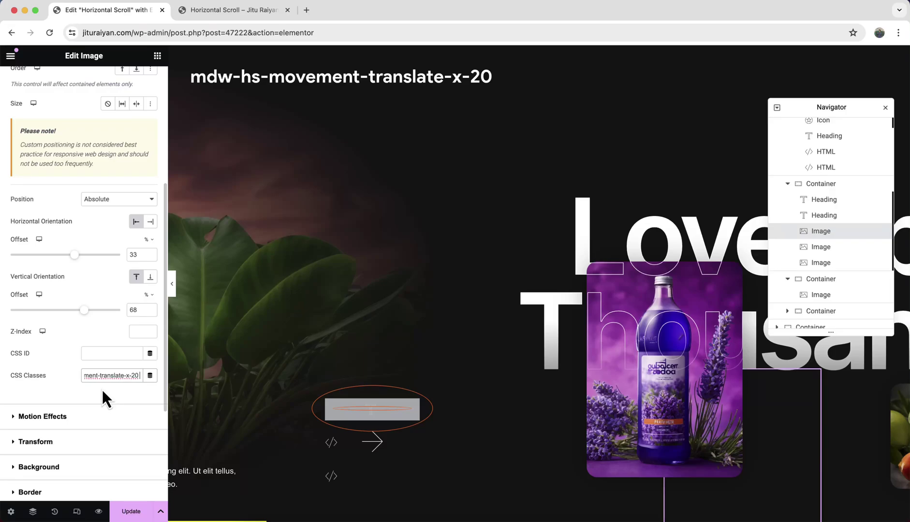
text(mdw-hs-movement-translate-y-20)
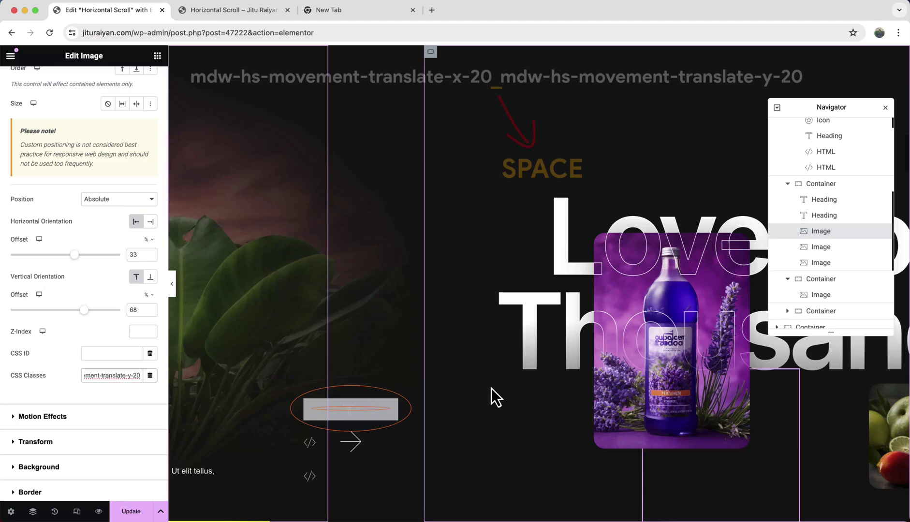
scroll(491, 388, down, 5)
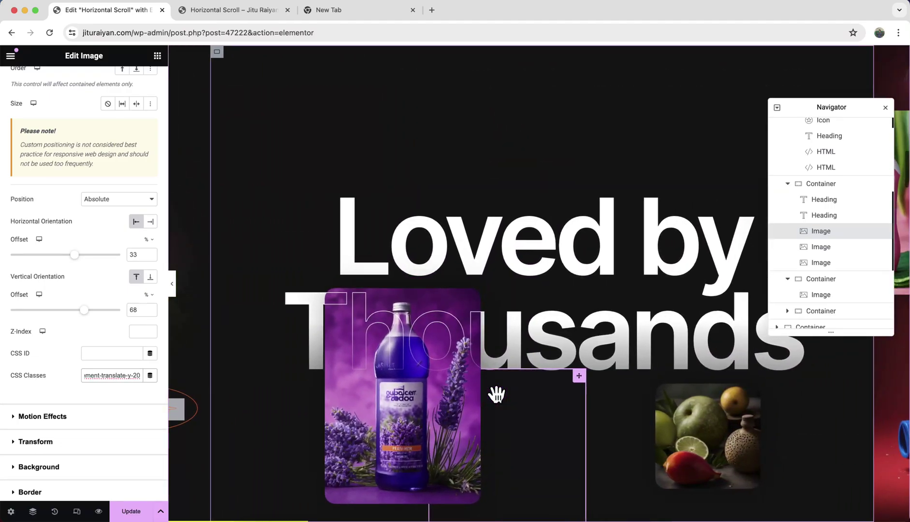
scroll(491, 389, up, 5)
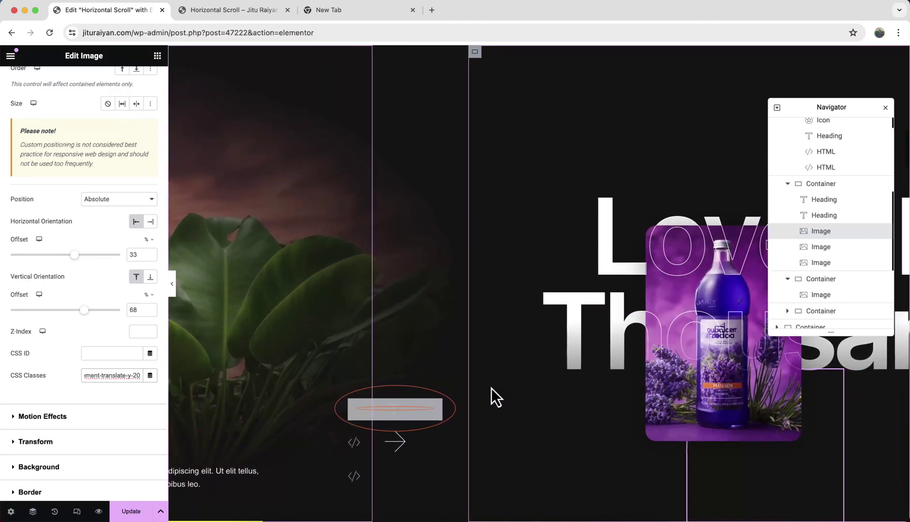
- Reduce the purple bottle image's CSS classes to only mdw-hs-movement-translate-x-20, select that class text, and check the scroll movement
triple_click(132, 375)
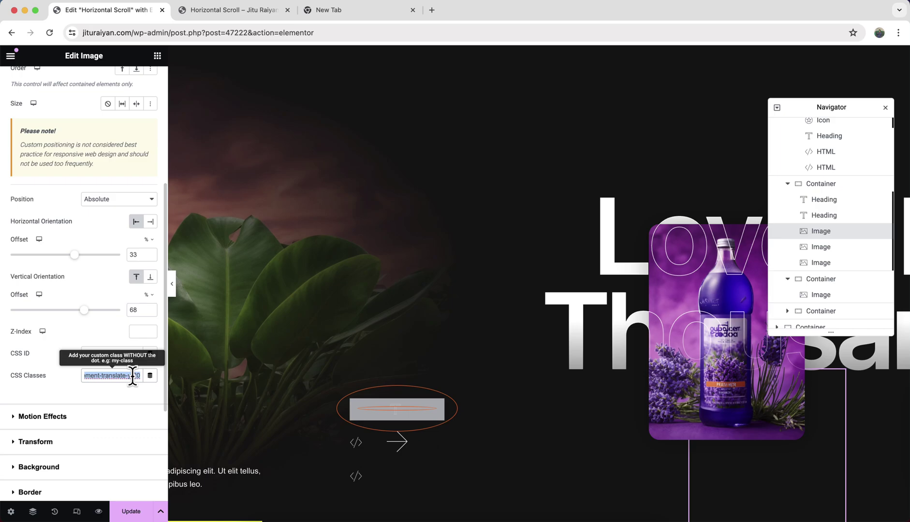
click(133, 375)
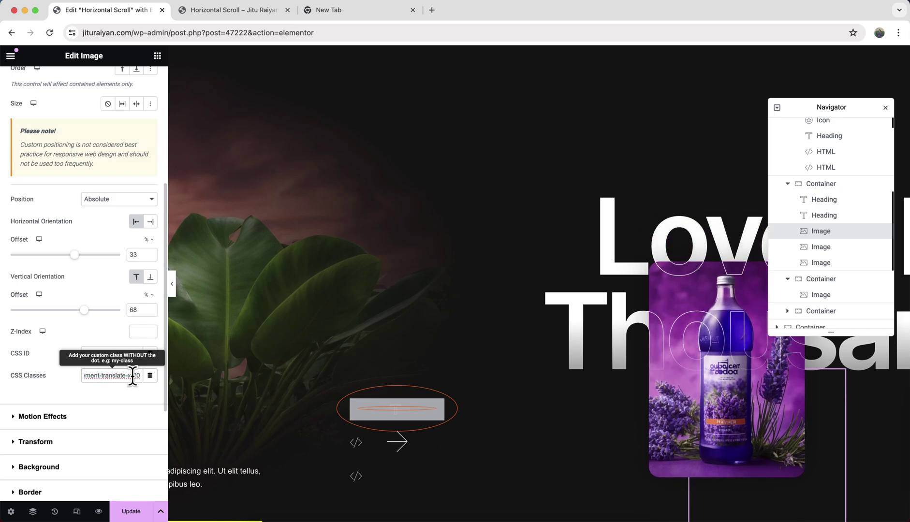
triple_click(132, 375)
scroll(479, 364, down, 5)
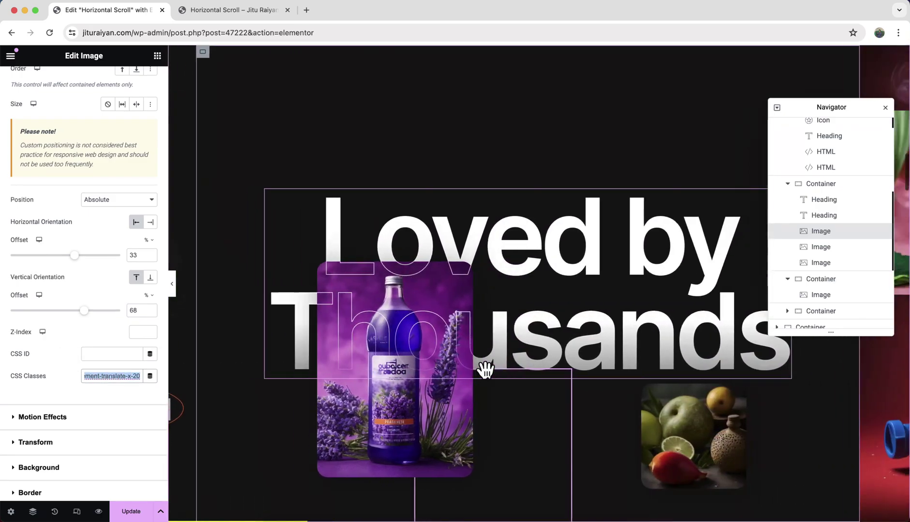
- Give the fruit image the CSS class mdw-hs-movement-translate-x-10
click(664, 471)
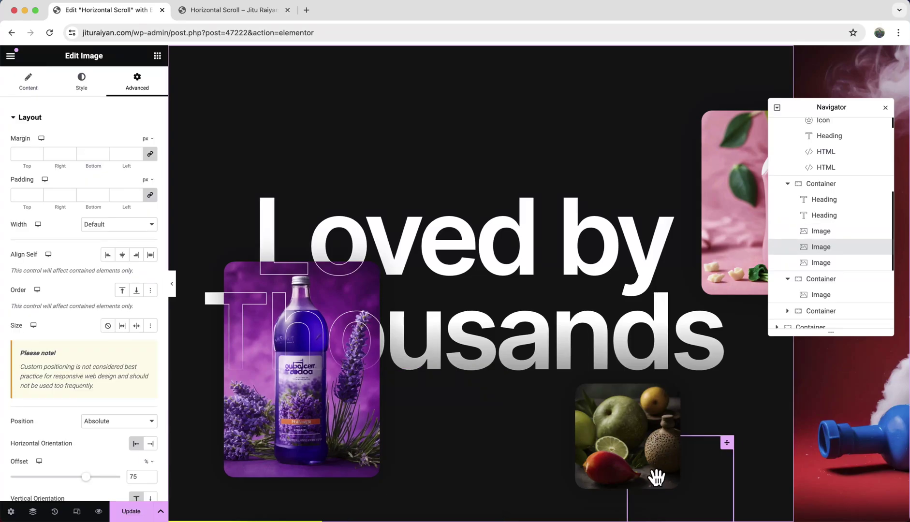
scroll(56, 384, down, 5)
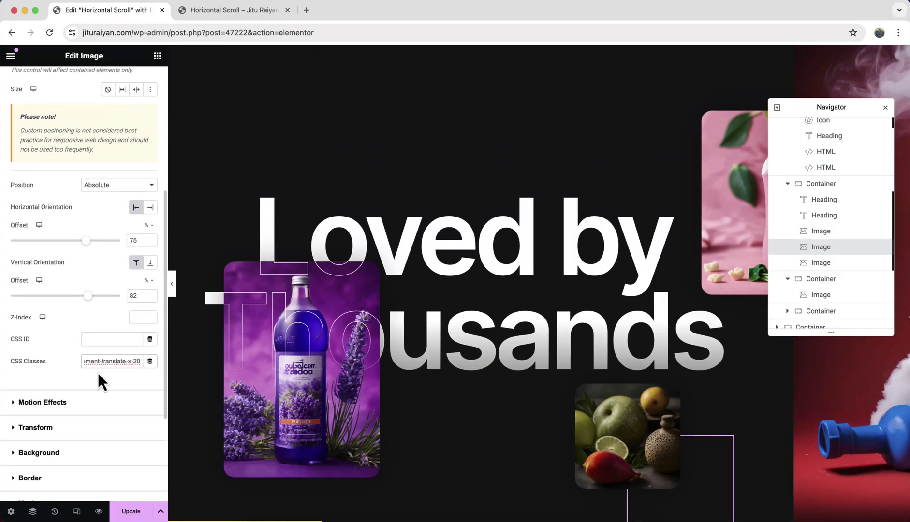
key(BackSpace)
text(1)
- Add the mdw-hs-movement-translate-x class to the pink bottle image's CSS classes with a different speed value
scroll(523, 345, down, 5)
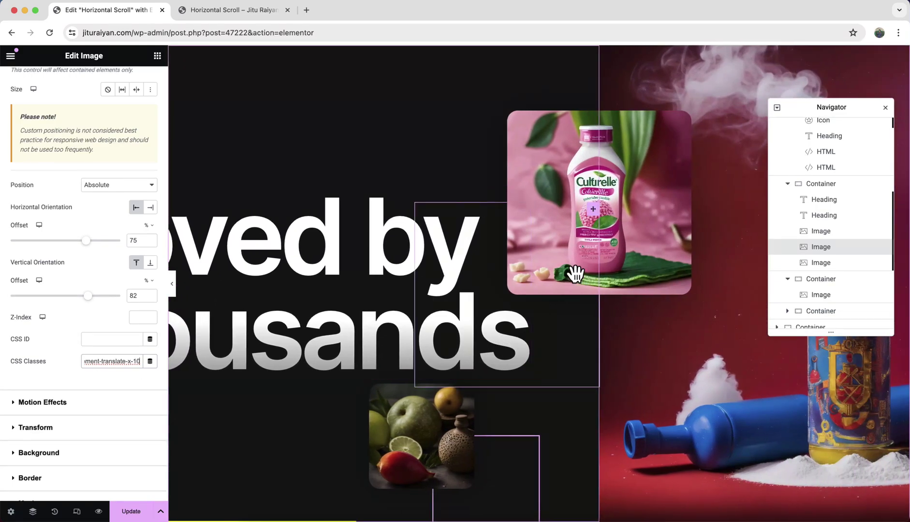
click(575, 274)
scroll(128, 428, down, 4)
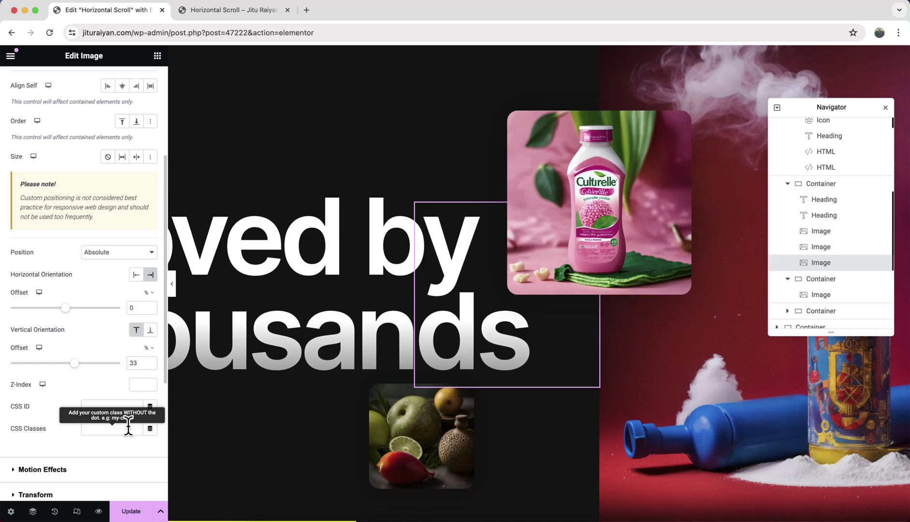
click(130, 429)
key(ctrl+v)
key(BackSpace)
text(5)
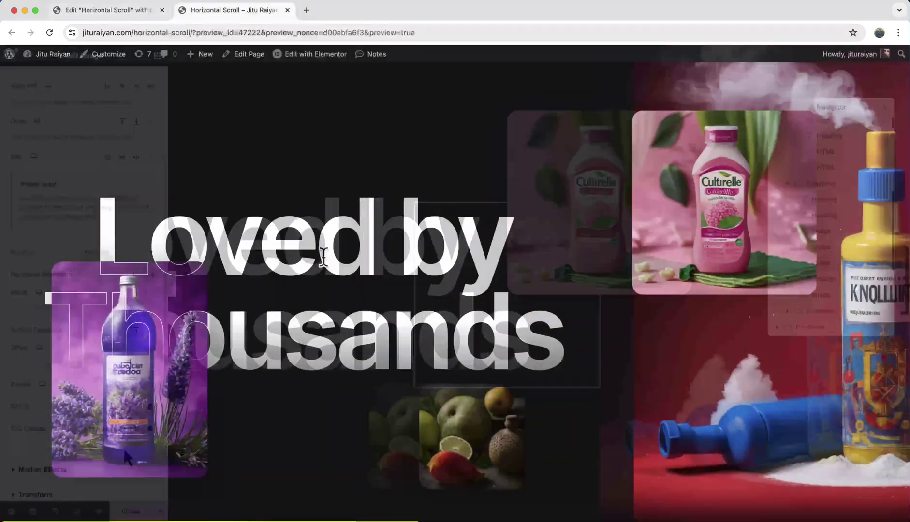
- Compare the horizontal movement of the purple bottle, fruit and pink bottle images in both scroll directions on the preview page
scroll(323, 257, up, 5)
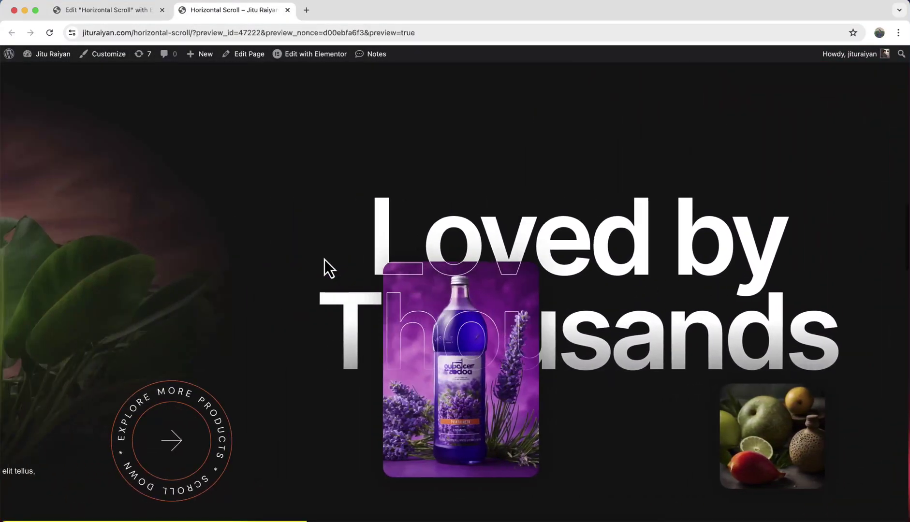
scroll(324, 260, down, 10)
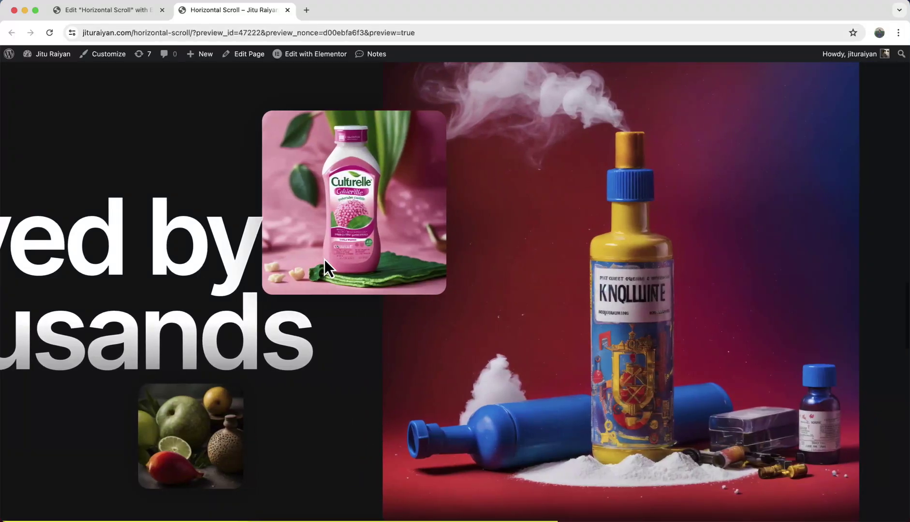
scroll(324, 260, up, 8)
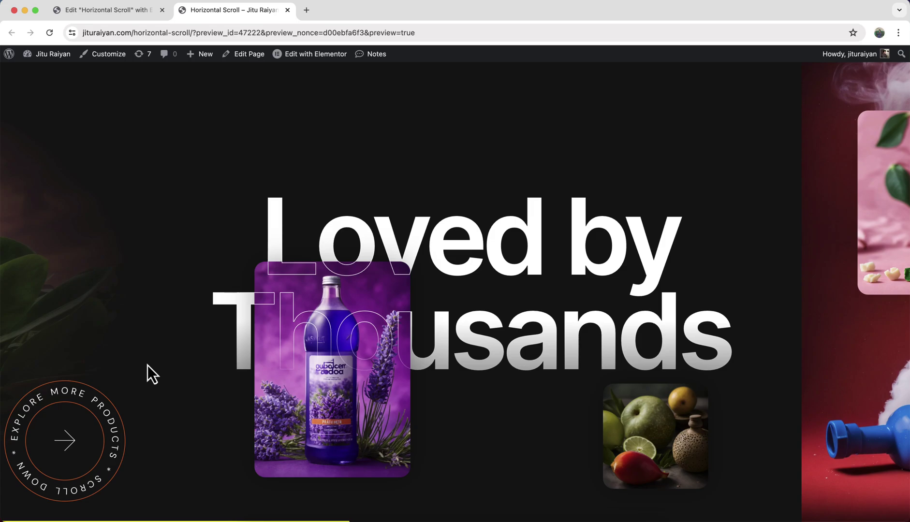
- Give the circular EXPLORE MORE PRODUCTS heading the CSS class mdw-hs-movement-rotate-10 and update the page
click(117, 10)
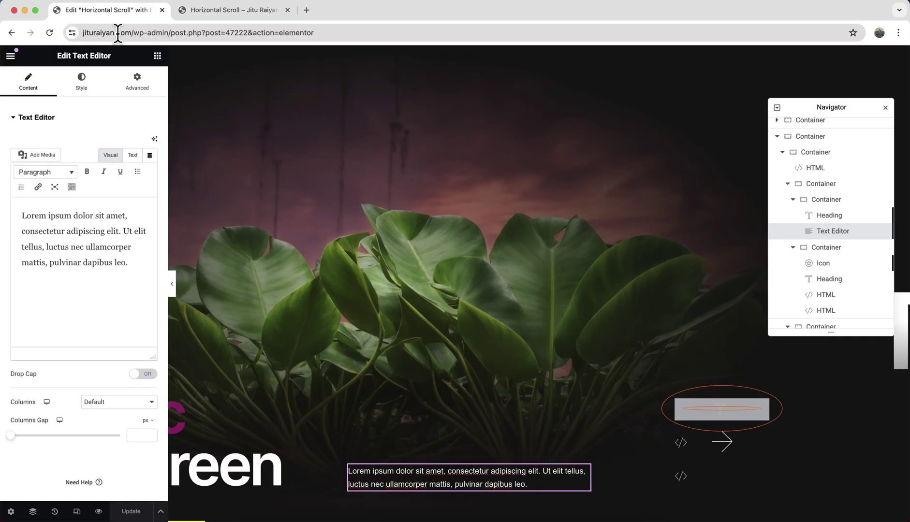
click(720, 415)
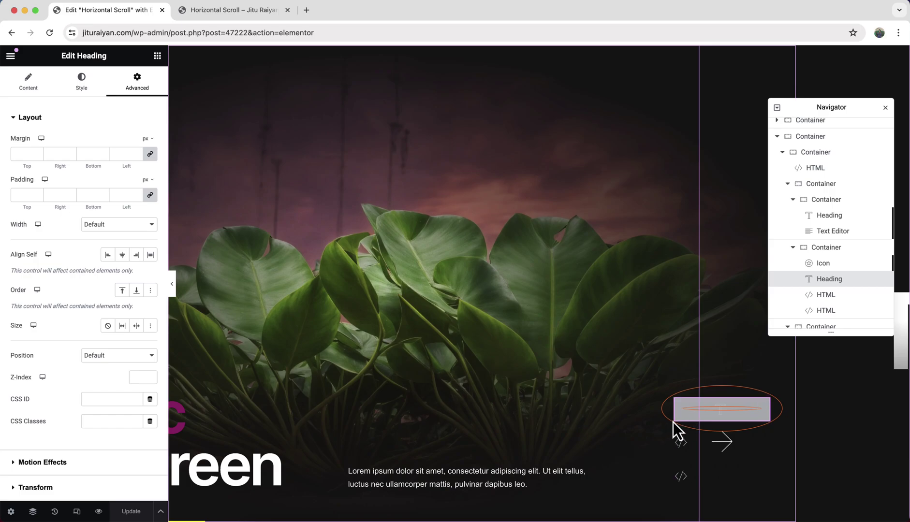
click(230, 14)
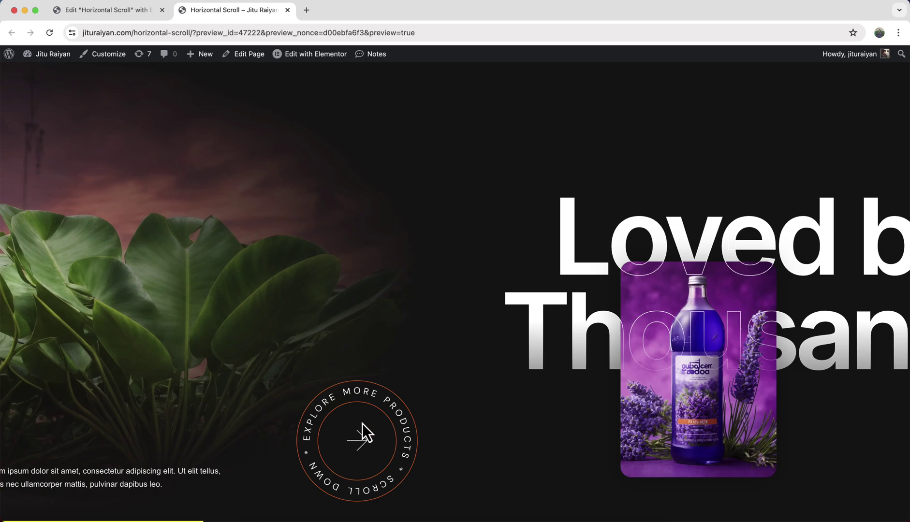
click(121, 16)
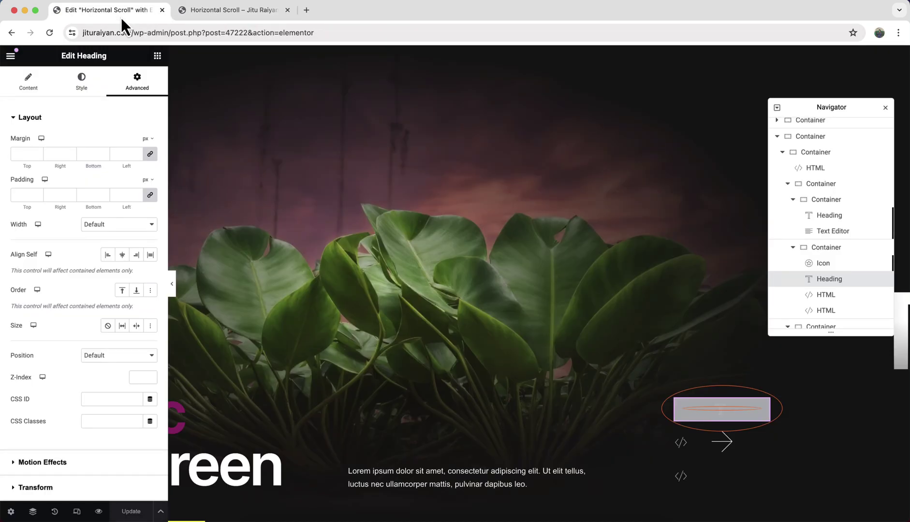
click(110, 421)
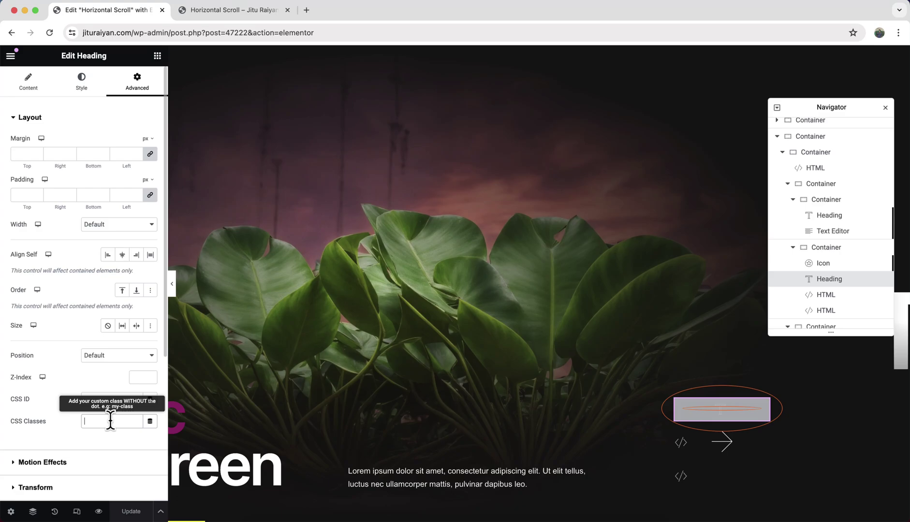
text(mdw-hs-movement-rotate-10)
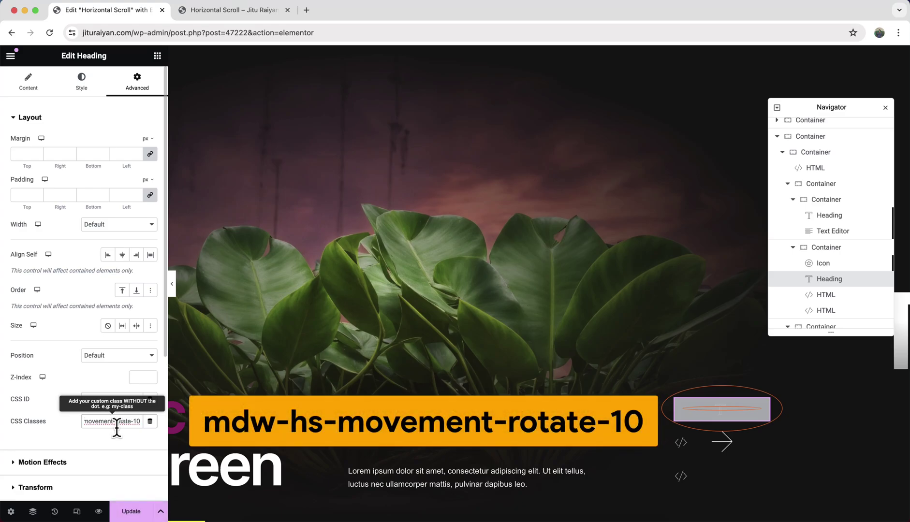
click(129, 512)
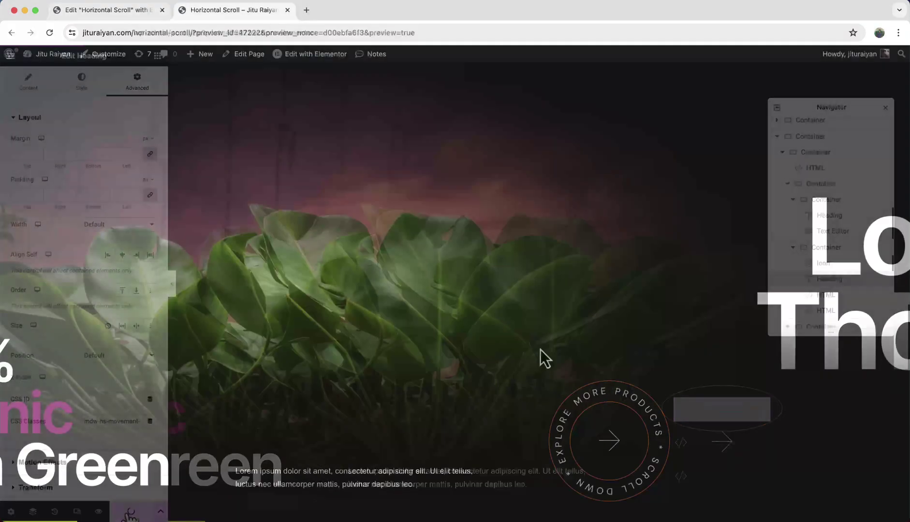
- Test the rotation of the circular heading in both scroll directions on the preview page
scroll(540, 349, down, 5)
scroll(540, 349, up, 5)
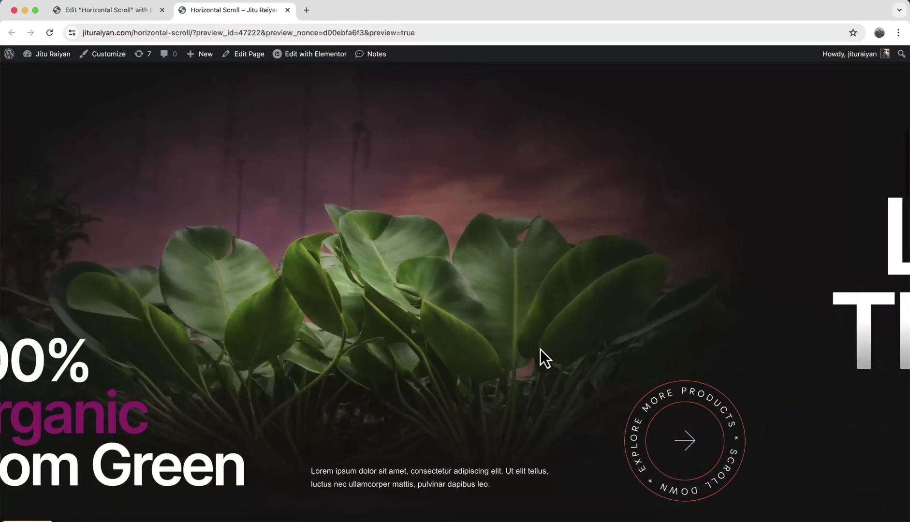
scroll(540, 349, down, 3)
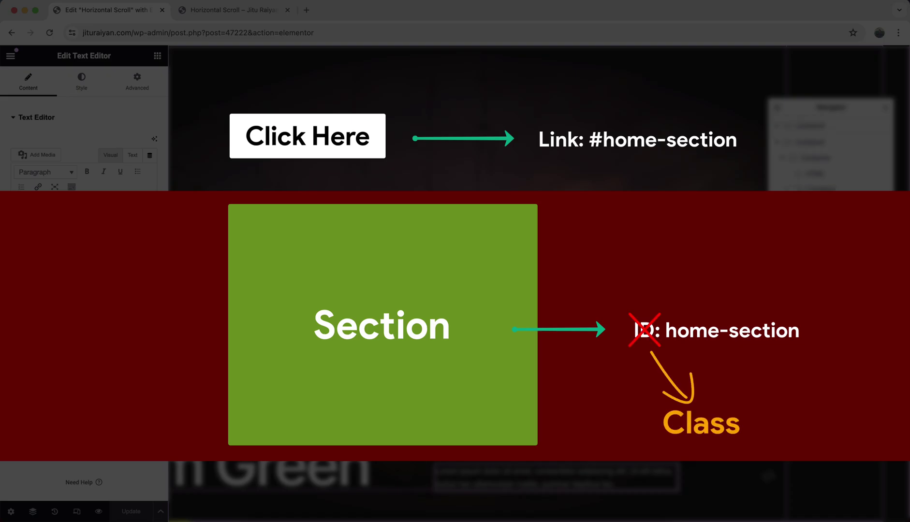
- Add the CSS class mdw-section-2 to the container holding the Loved by Thousands heading and copy the class name
scroll(543, 419, down, 2)
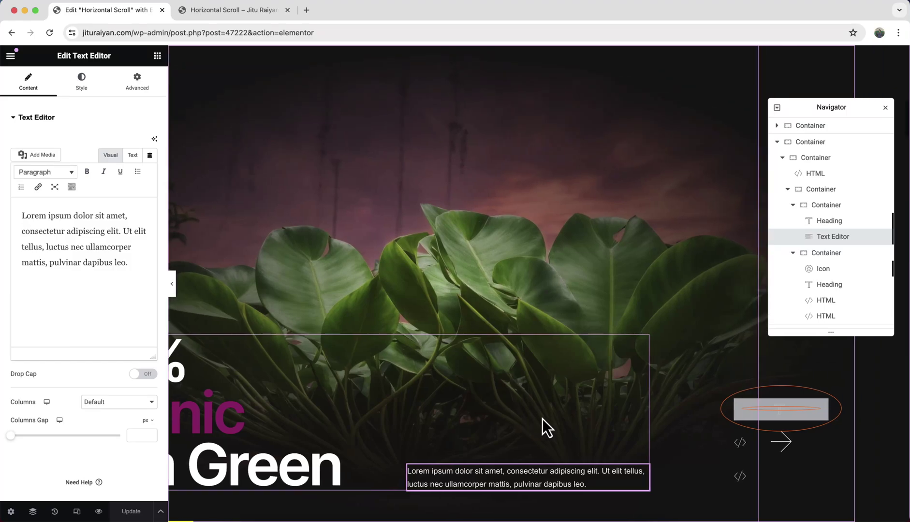
scroll(542, 419, down, 5)
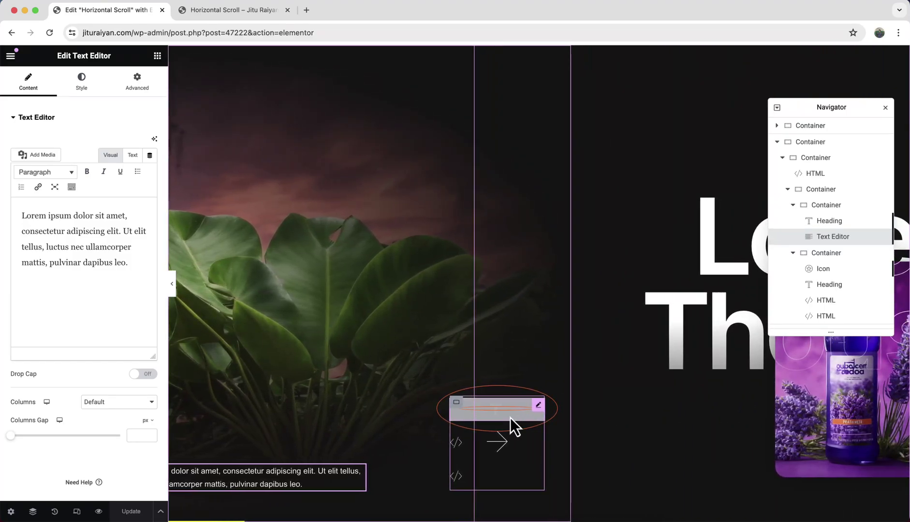
click(510, 418)
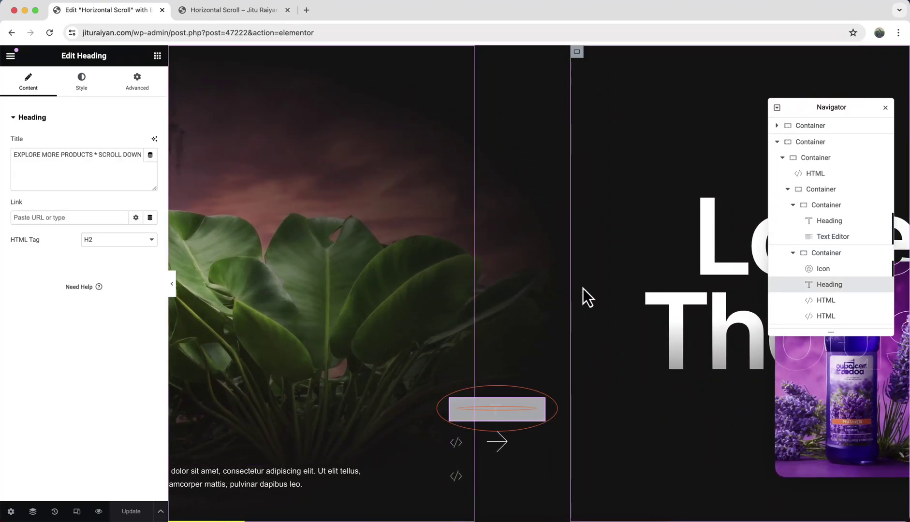
scroll(584, 291, down, 4)
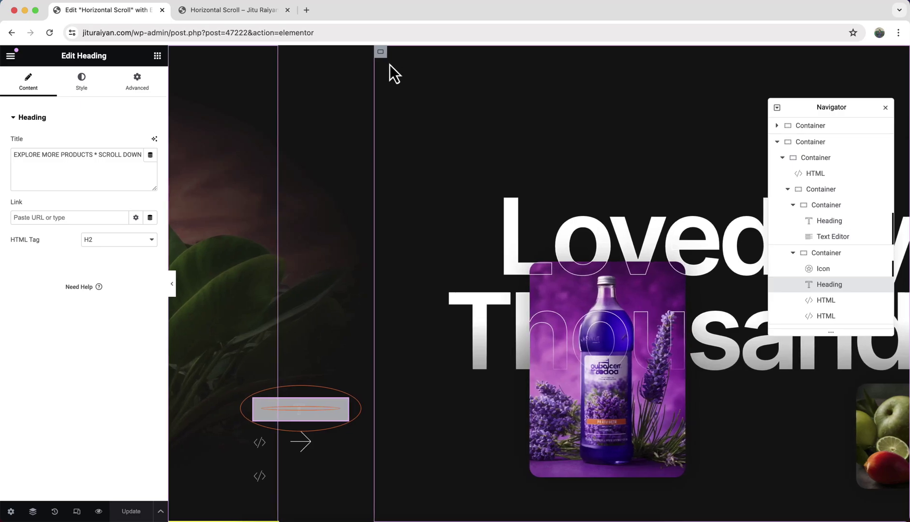
click(380, 51)
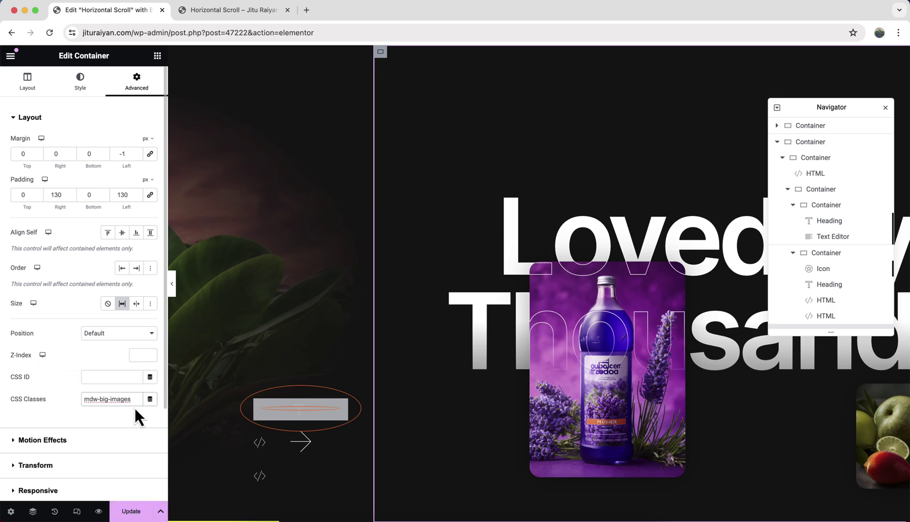
text(mdw-section-2)
double_click(102, 400)
key(ctrl+c)
- Set the circular EXPLORE MORE PRODUCTS heading's link to #mdw-section-2 and test it on the preview page
click(261, 420)
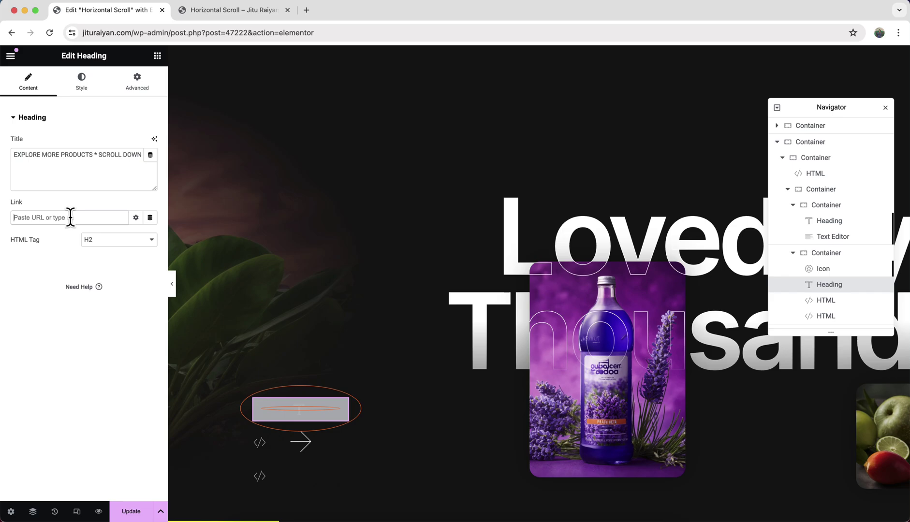
text(#)
key(ctrl+v)
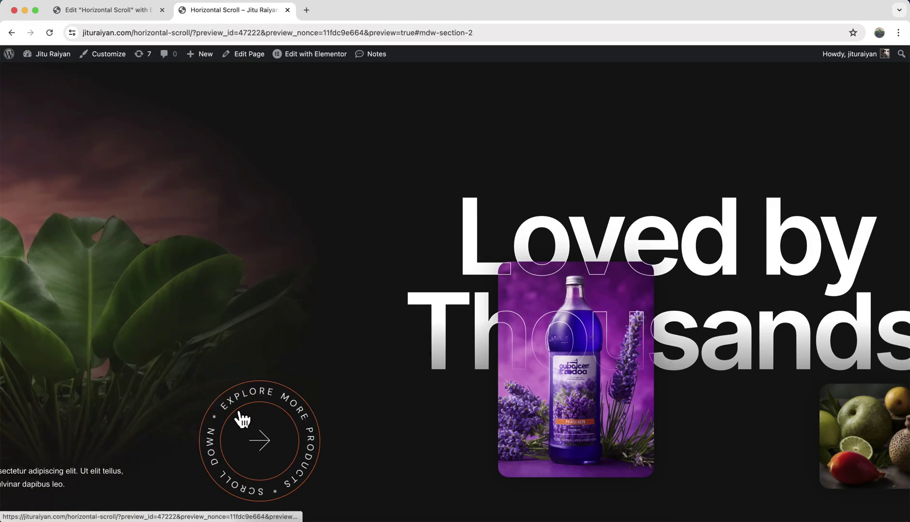
scroll(238, 416, down, 5)
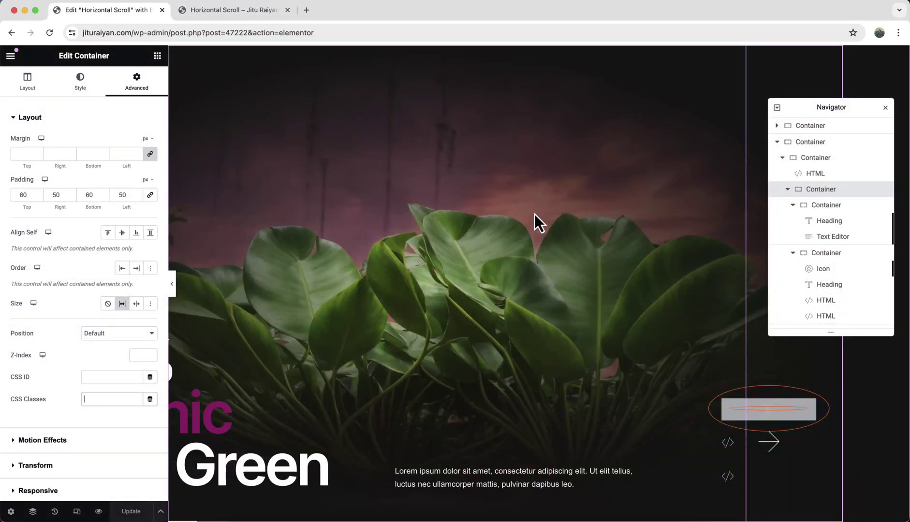
- Give the 100% Organic From Green container the CSS class mdw-section-1 and select that class name
scroll(534, 214, up, 10)
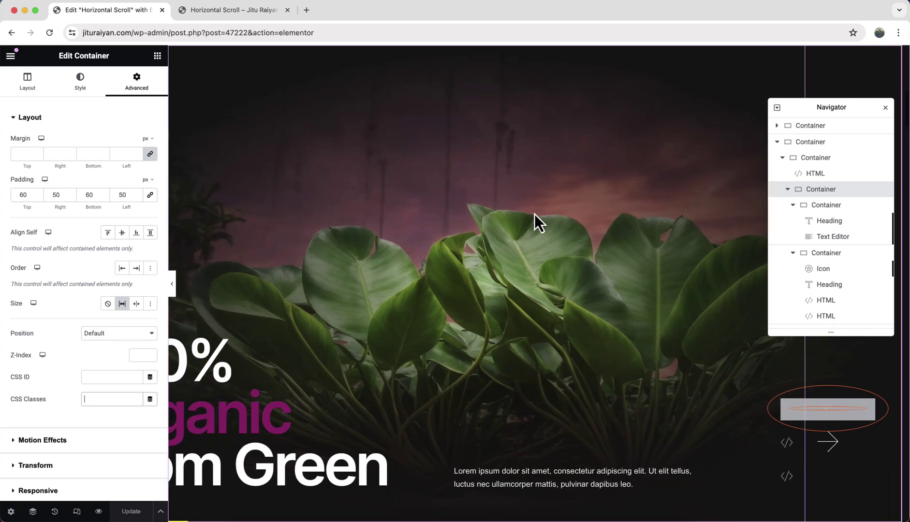
scroll(534, 214, up, 3)
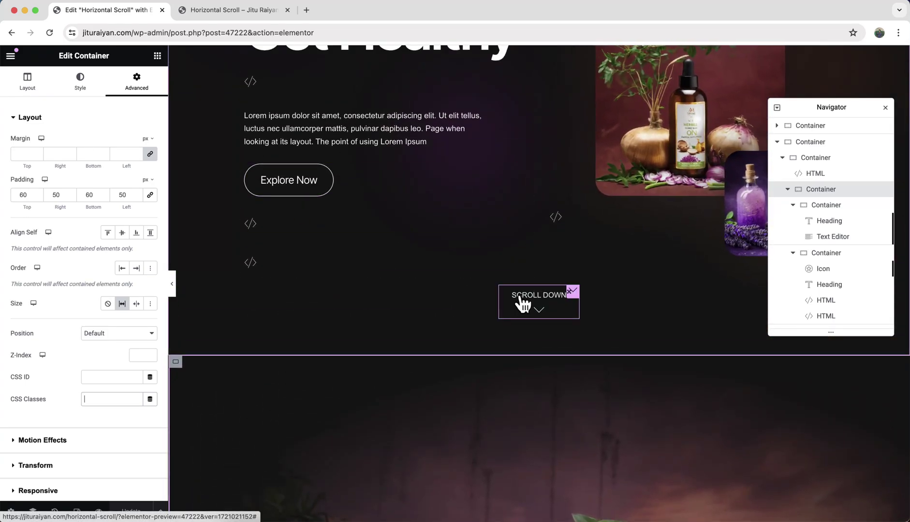
scroll(507, 395, down, 10)
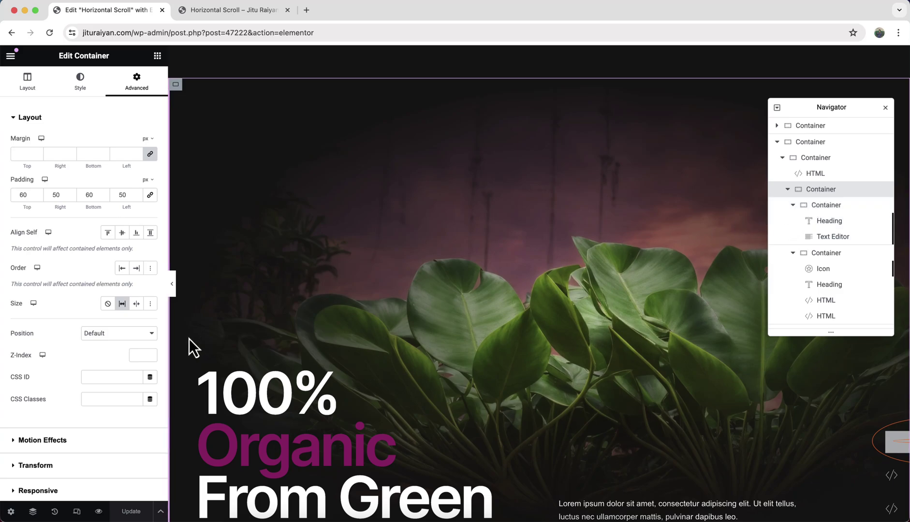
click(91, 399)
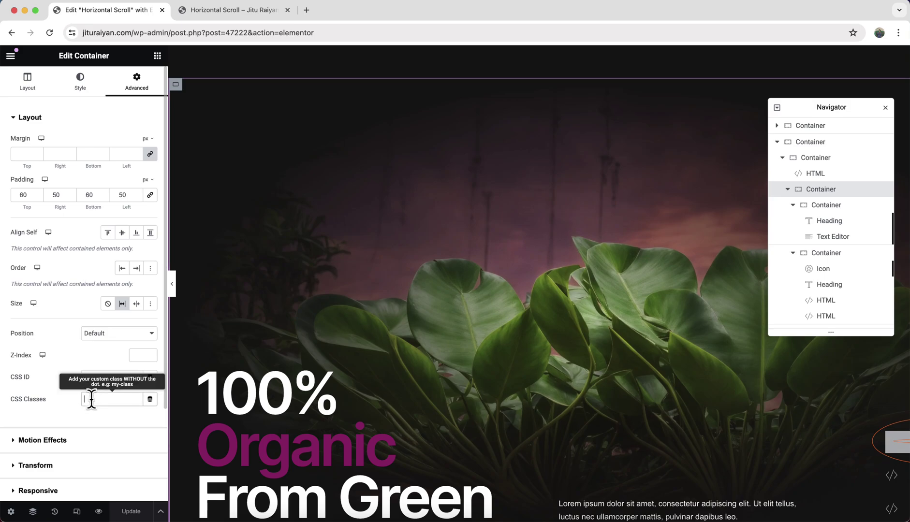
text(my-w-section-1)
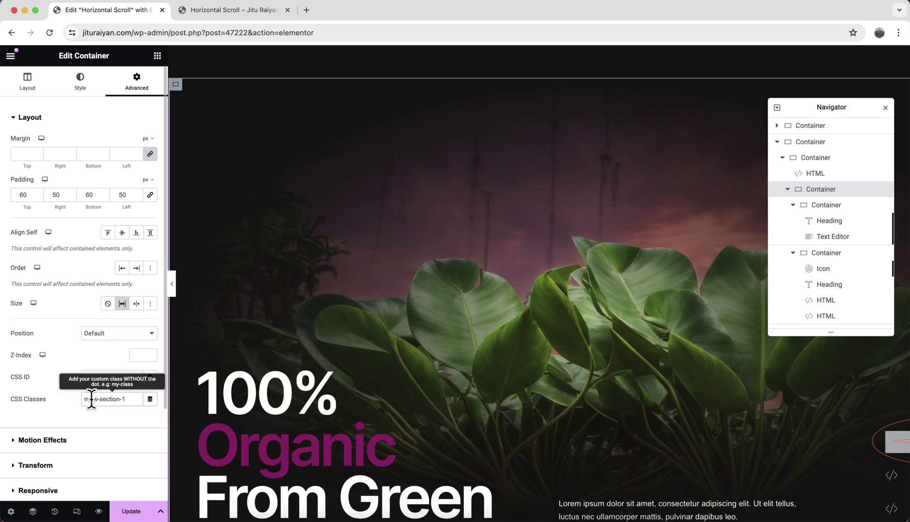
triple_click(88, 401)
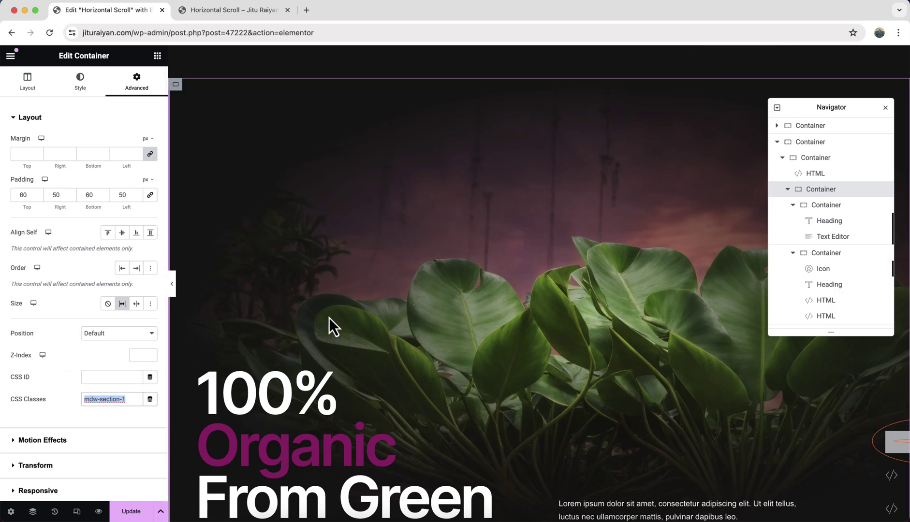
- Set the Explore Now button's link to #mdw-section-1 and open the SCROLL DOWN button's settings
scroll(328, 318, down, 10)
scroll(314, 290, up, 2)
click(305, 264)
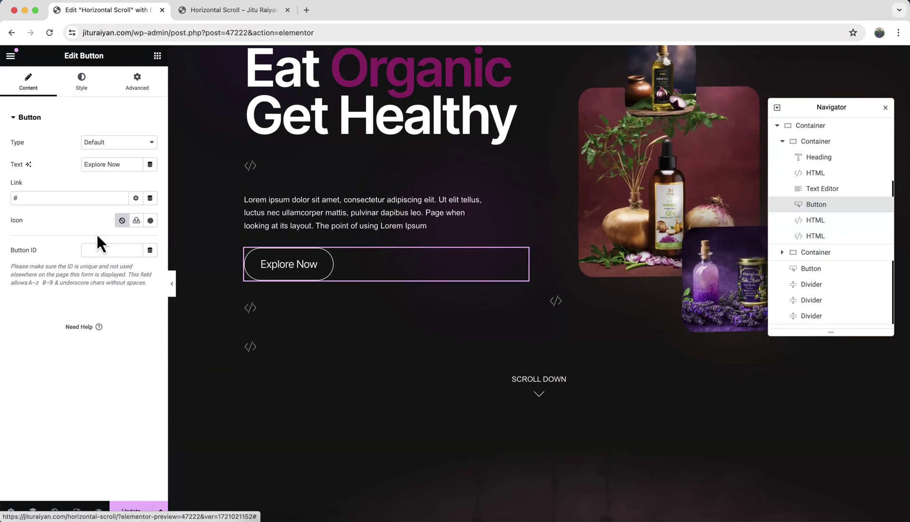
click(82, 199)
text(mdw-section-1)
click(535, 398)
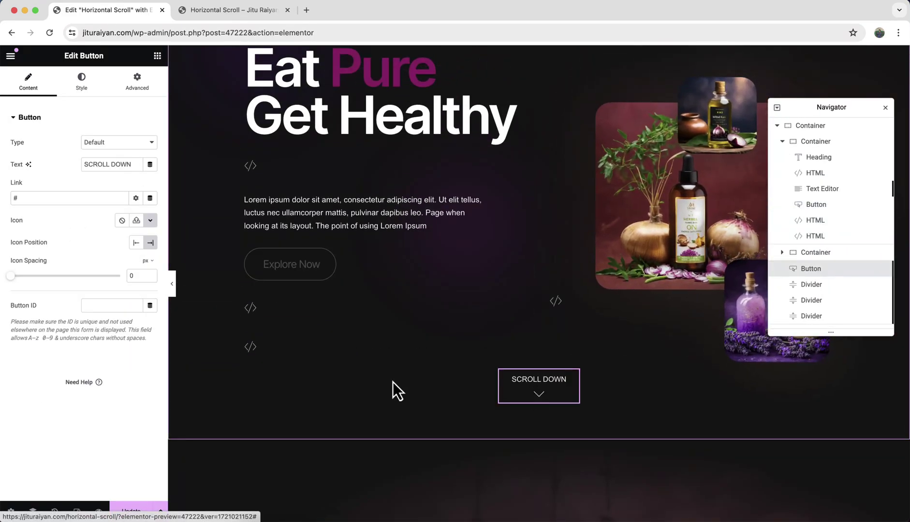
- Test the Explore Now button's section link on the preview page, then return towards the hero section
key(ctrl+Tab)
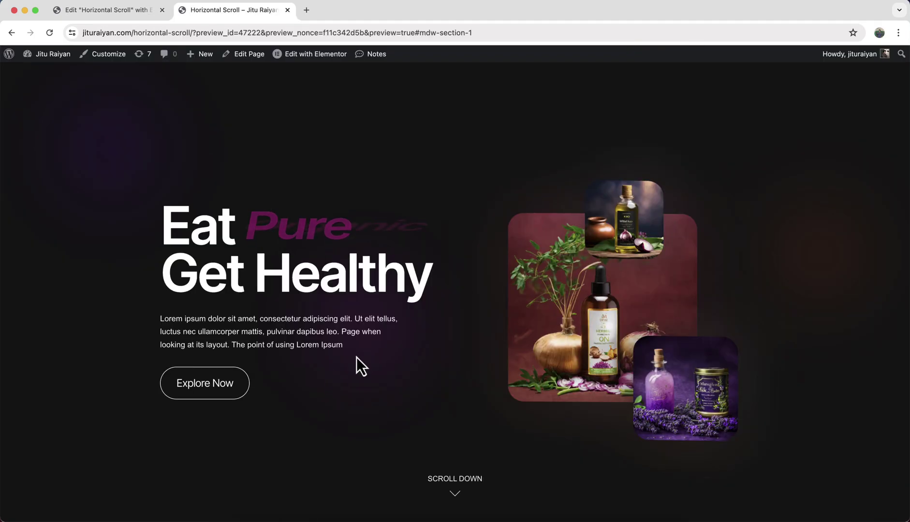
click(244, 394)
scroll(244, 391, up, 8)
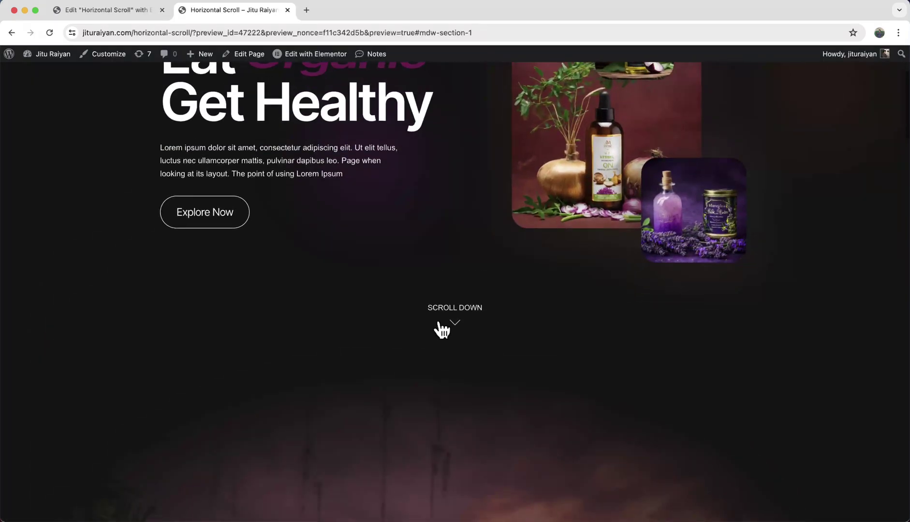
- Test the SCROLL DOWN button's link on the preview page and return to the Elementor editor
click(438, 323)
key(ctrl+shift+Tab)
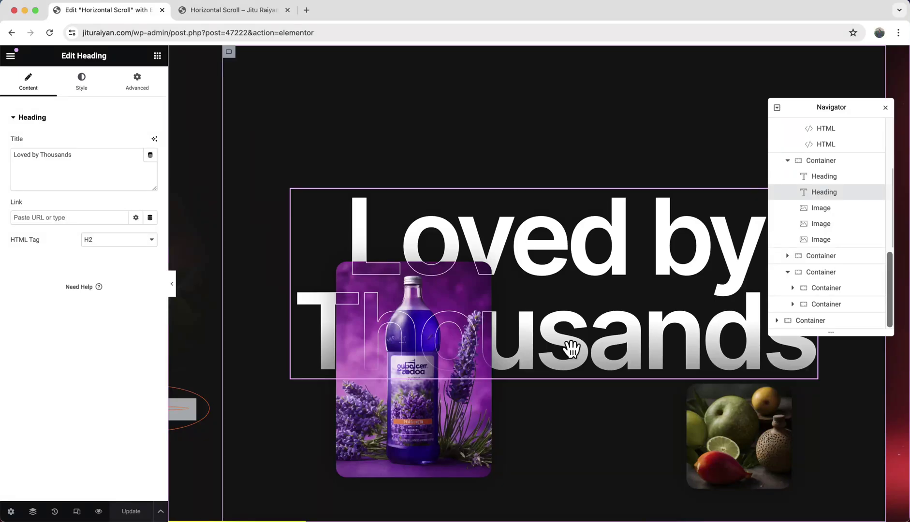
- Give the container holding the New Arrivals text a Fade In entrance animation with Slow duration
scroll(570, 347, down, 10)
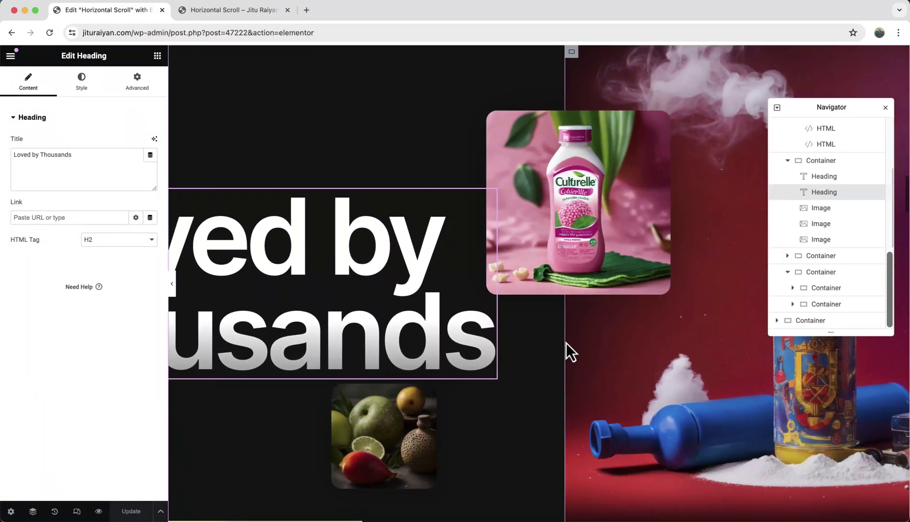
scroll(566, 343, down, 10)
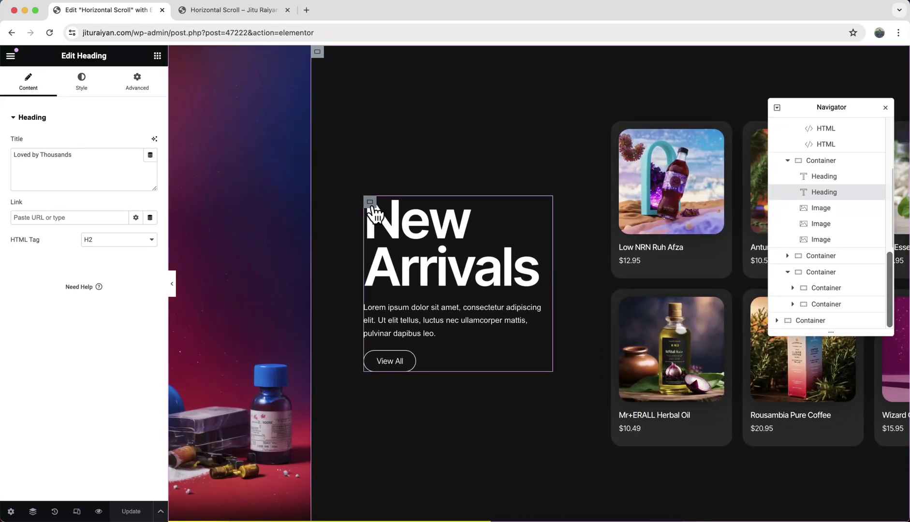
click(370, 203)
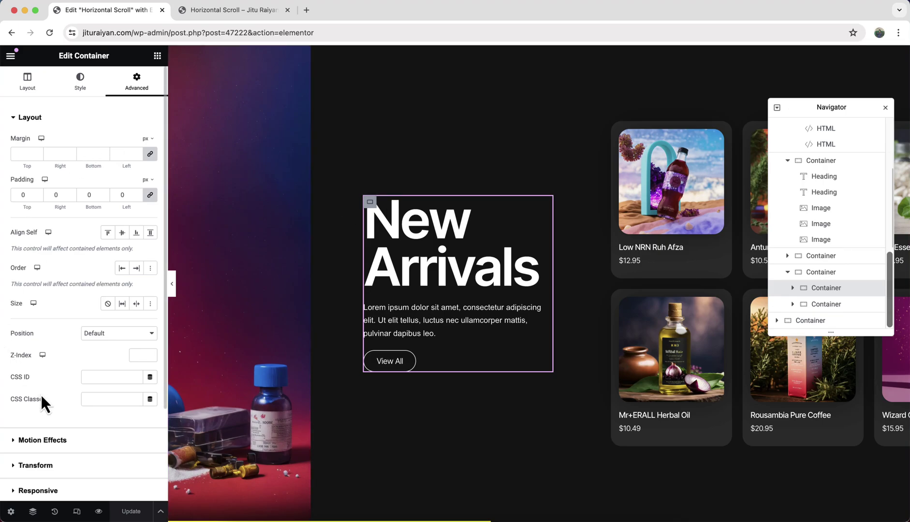
click(50, 437)
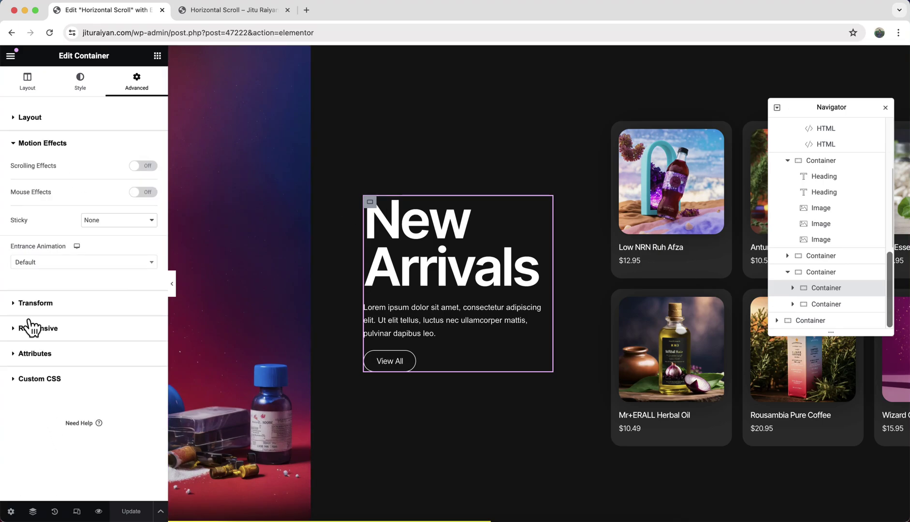
click(61, 263)
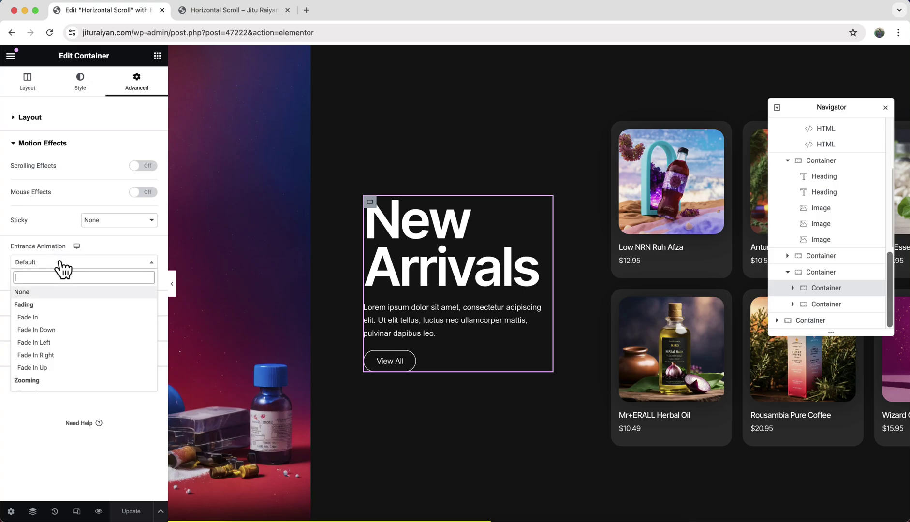
click(44, 319)
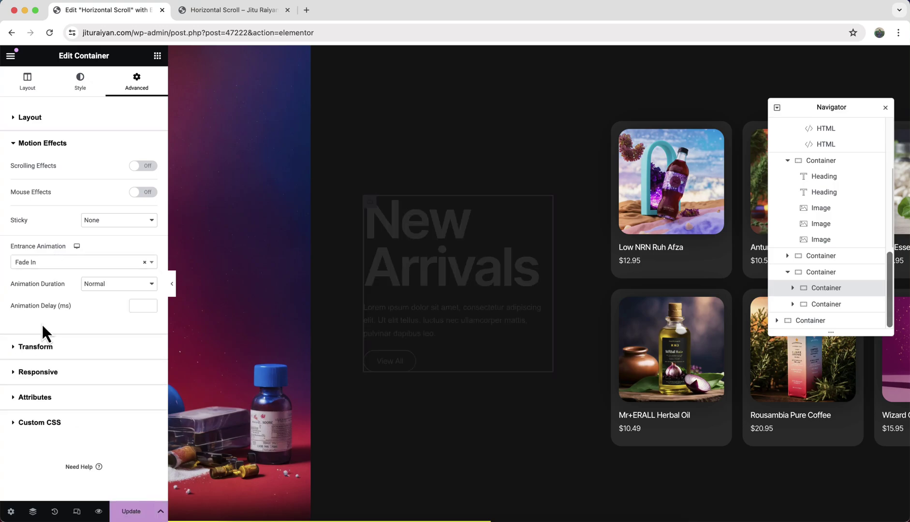
click(88, 286)
click(94, 273)
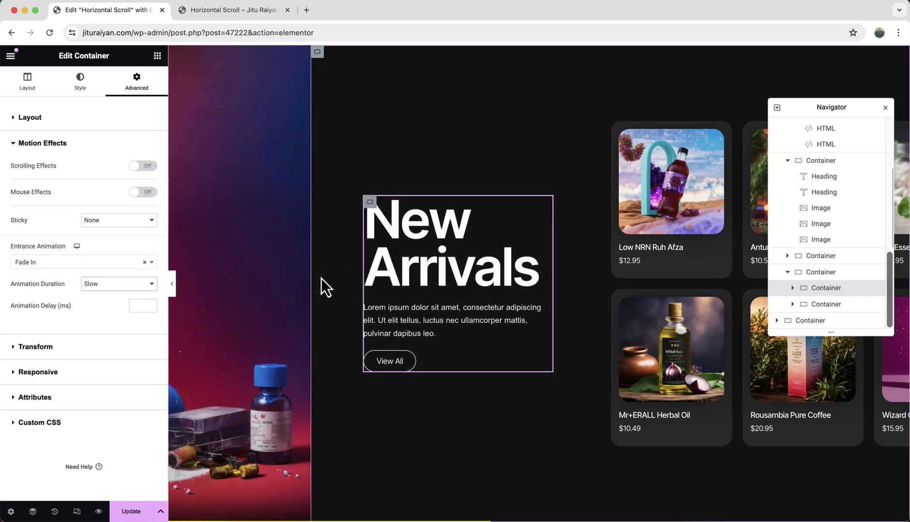
- Assign the CSS class mdw-reveal-animation-left to the New Arrivals text container
click(30, 119)
click(105, 399)
text(mdw-rev)
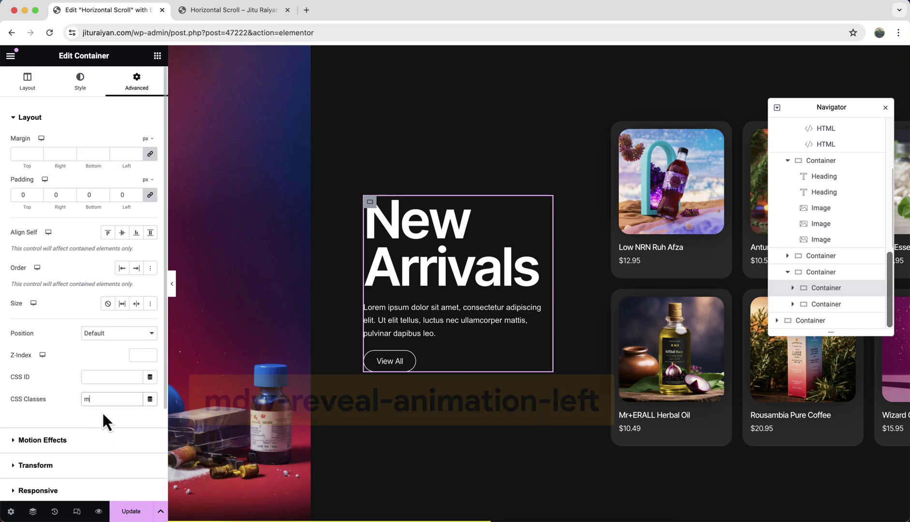
text(eal-animation-left)
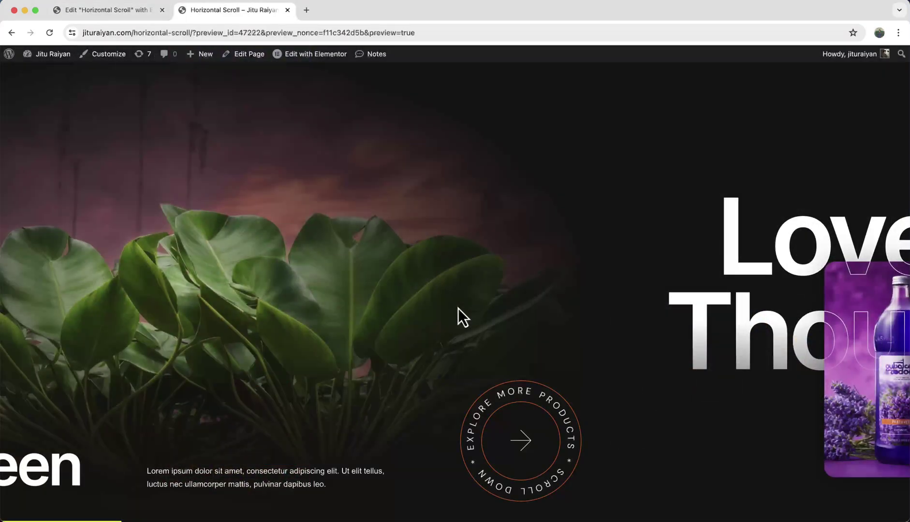
- Check the New Arrivals reveal animation on the preview page by moving forward and back through the horizontal sections
scroll(457, 308, down, 10)
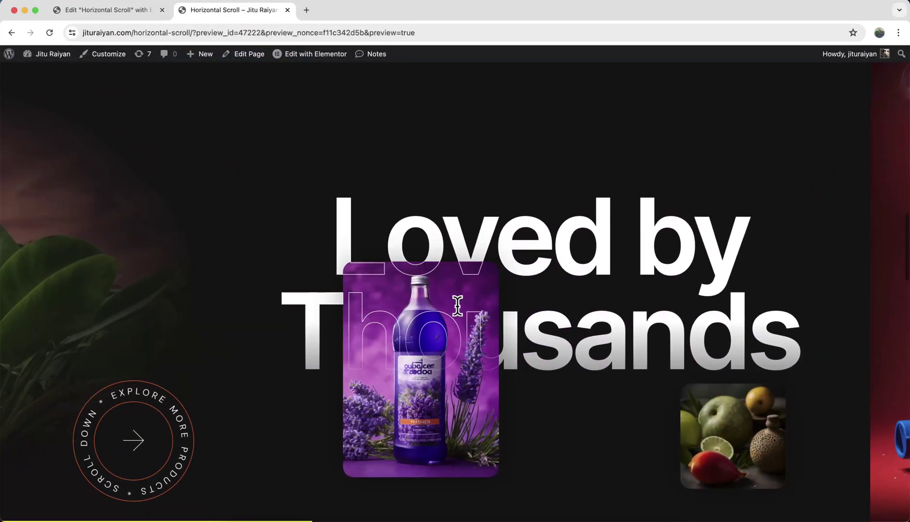
scroll(458, 308, down, 5)
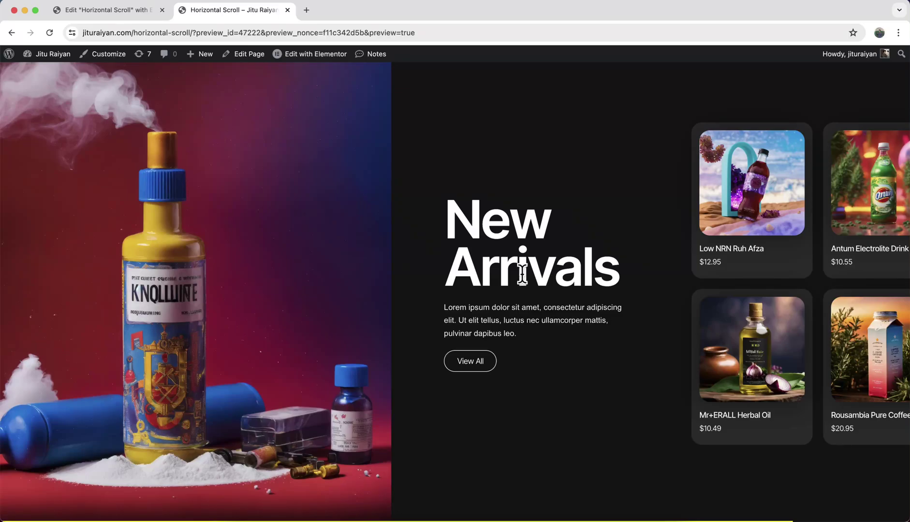
scroll(505, 290, up, 5)
scroll(508, 290, up, 8)
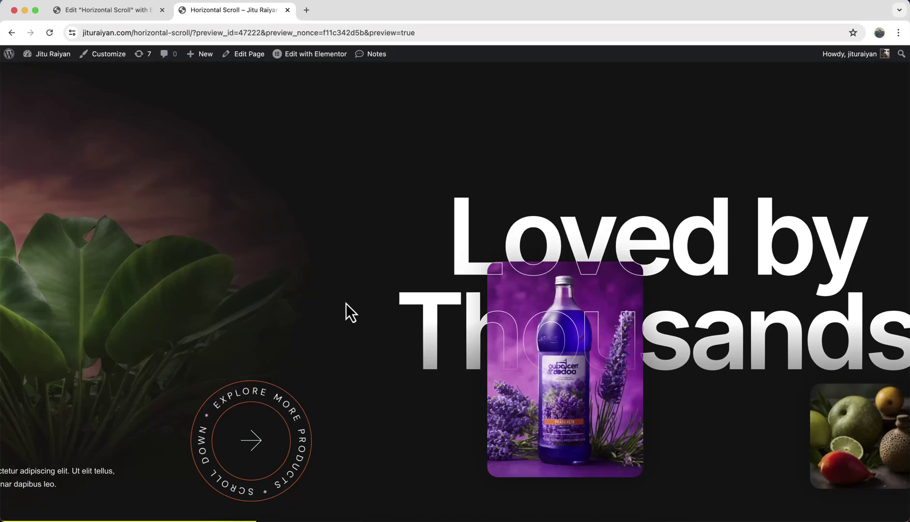
scroll(345, 303, up, 10)
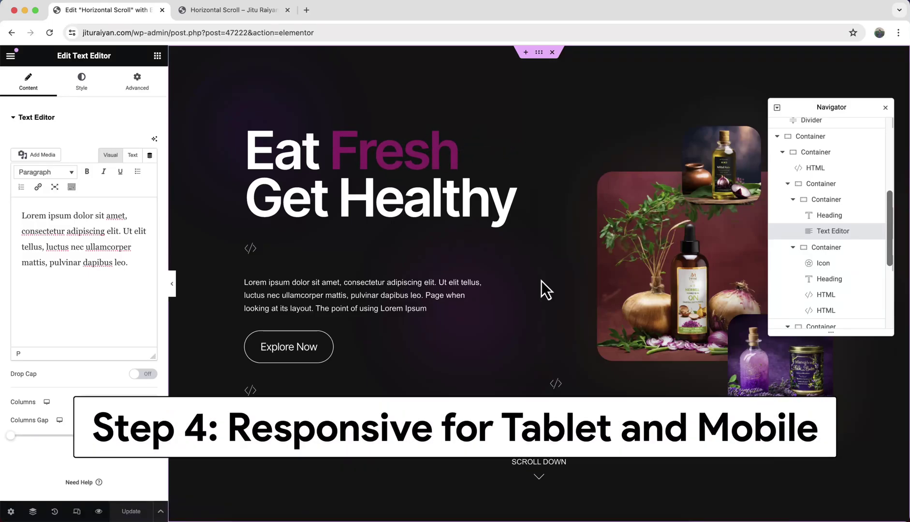
- Switch the editor to the Tablet Portrait view and review the horizontal sections at that size
click(77, 511)
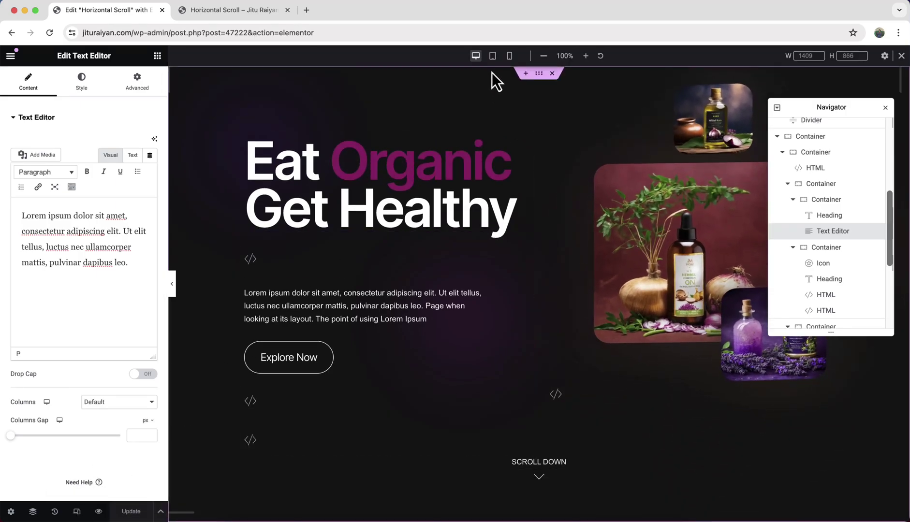
click(493, 57)
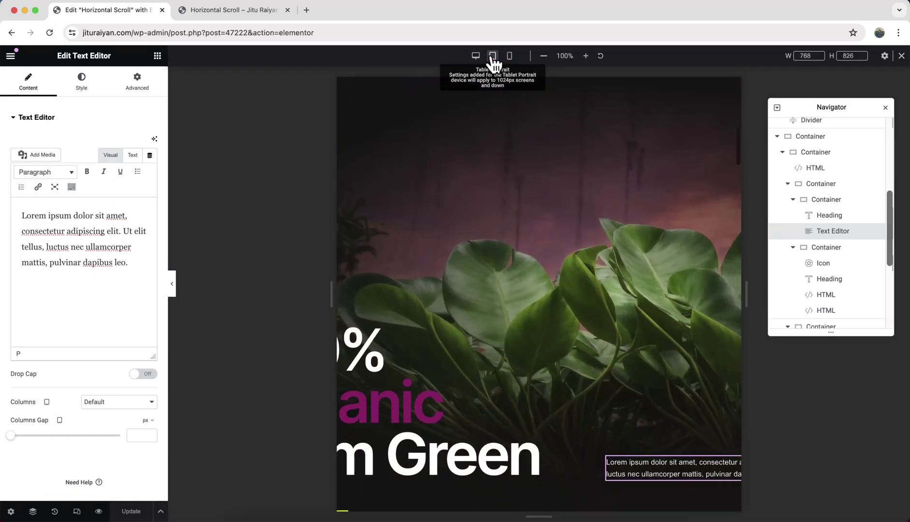
scroll(463, 295, down, 10)
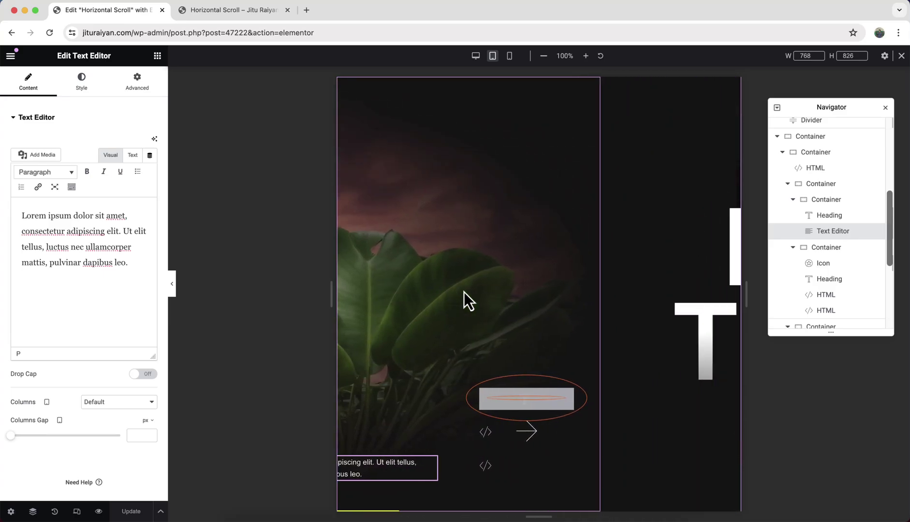
scroll(465, 293, down, 10)
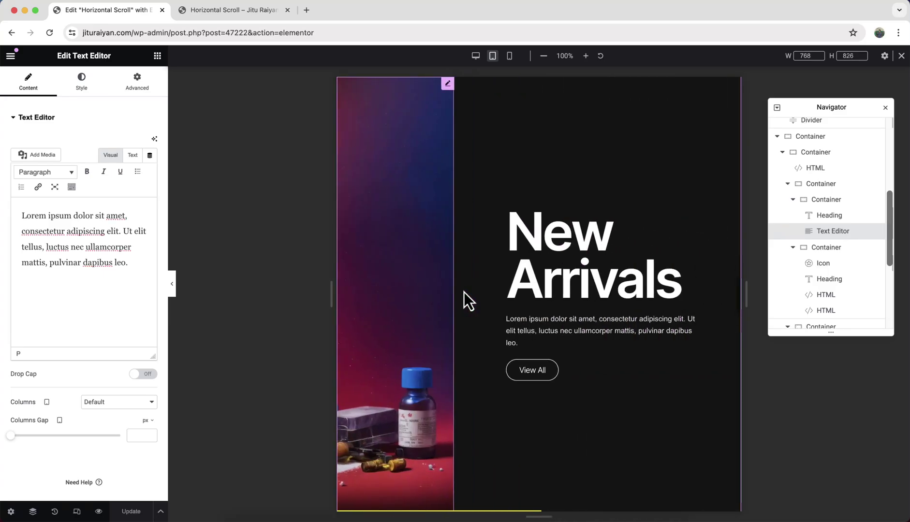
scroll(464, 292, up, 5)
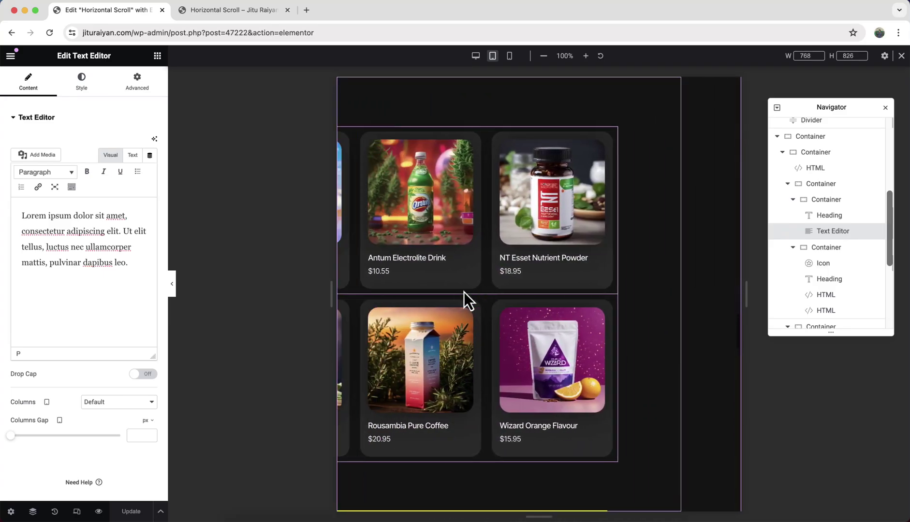
scroll(463, 292, up, 6)
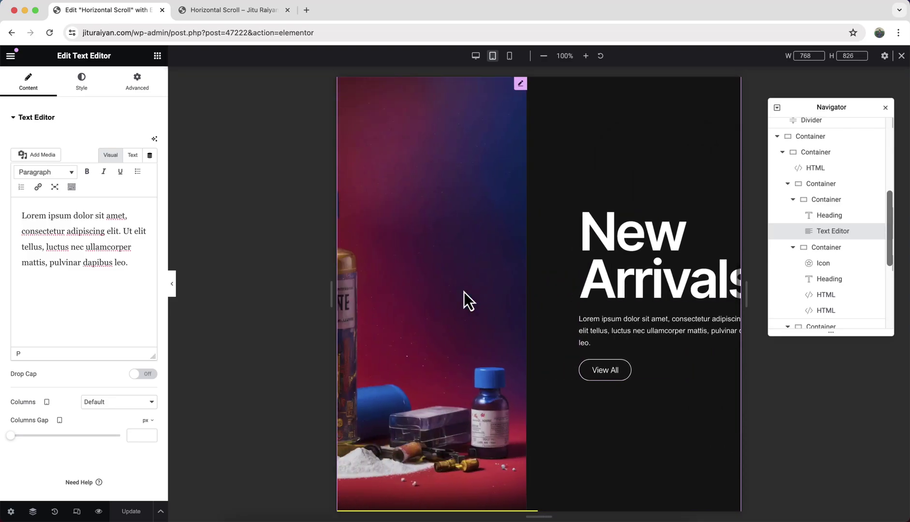
scroll(466, 296, up, 6)
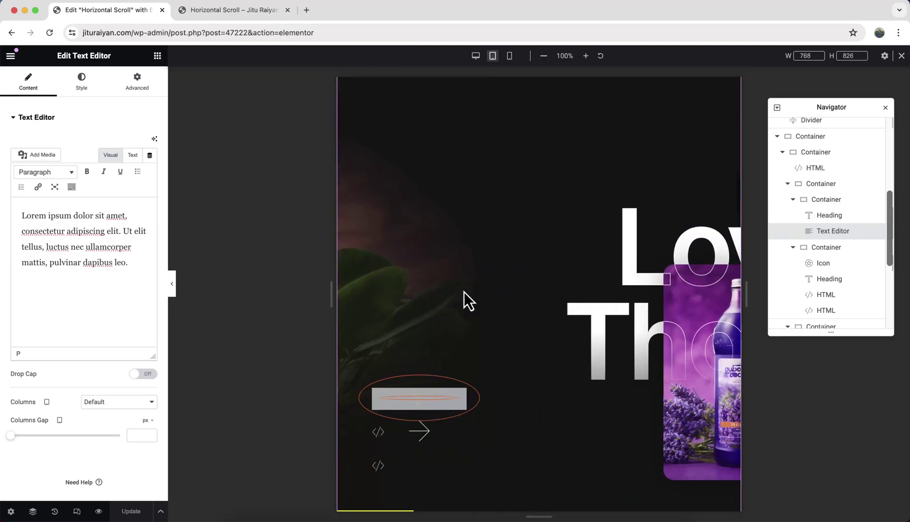
scroll(463, 292, up, 5)
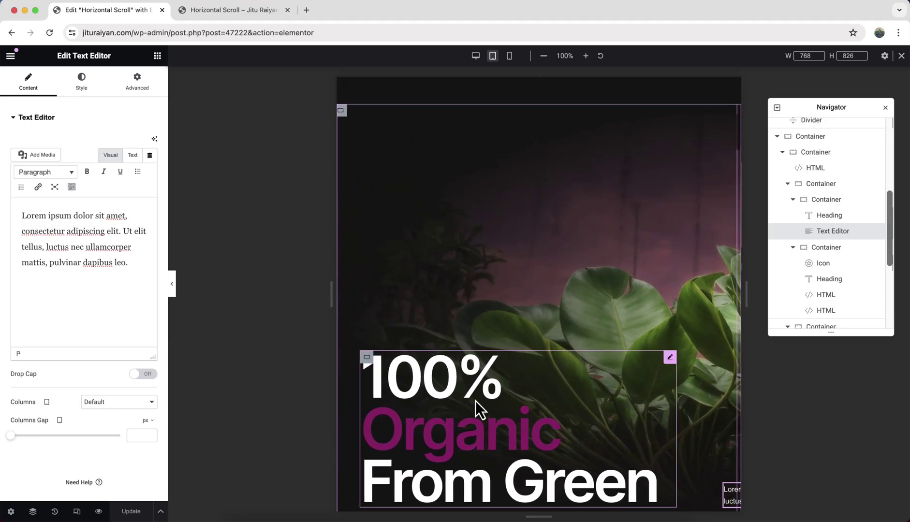
- Set the tablet font size of the 100% Organic From Green heading to 75 px
click(453, 435)
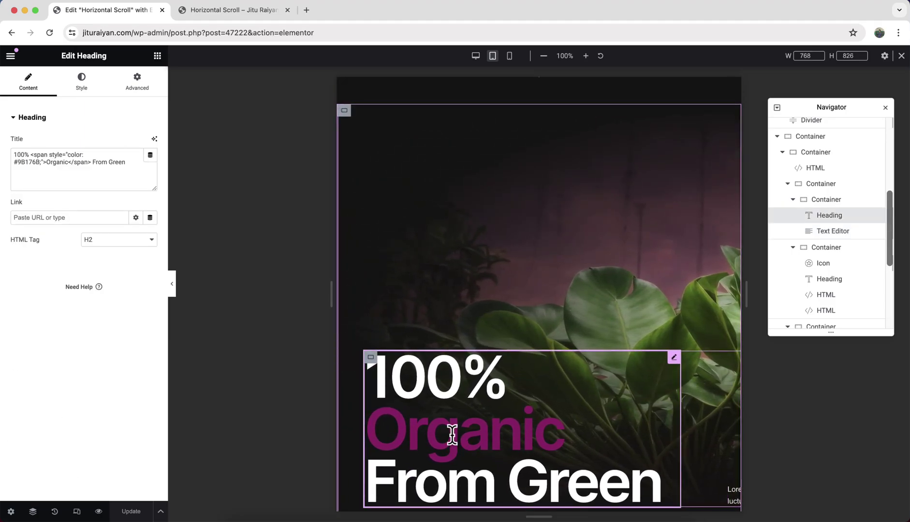
click(78, 89)
click(149, 188)
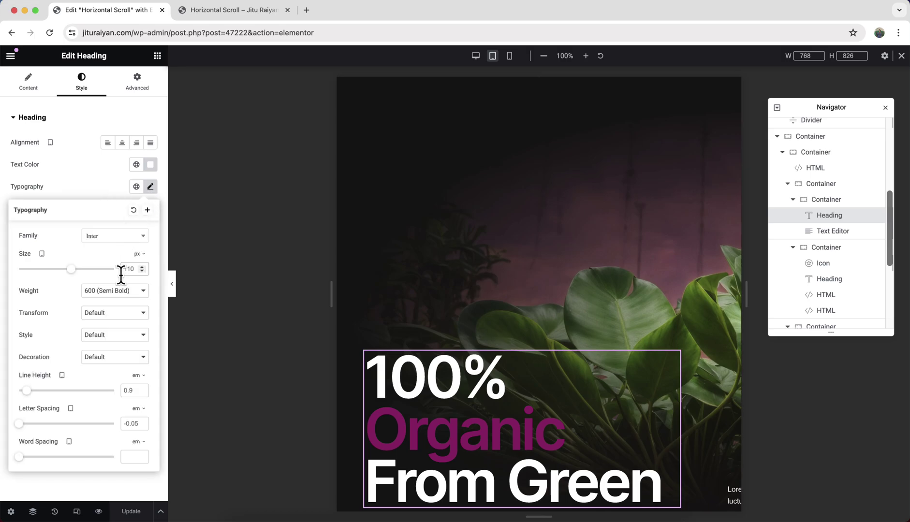
double_click(129, 268)
text(80)
text(75)
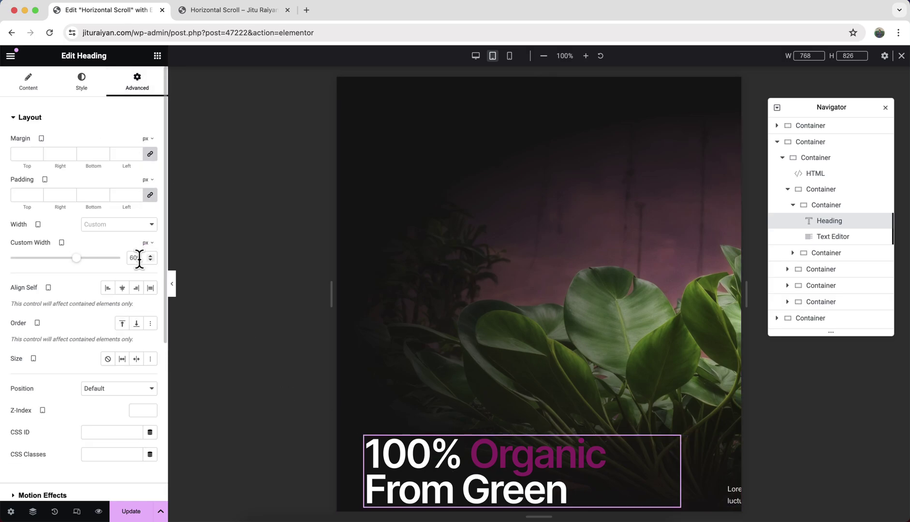
- Set the 100% Organic From Green heading's tablet custom width to 420 px and review the neighbouring sections
double_click(143, 258)
text(420)
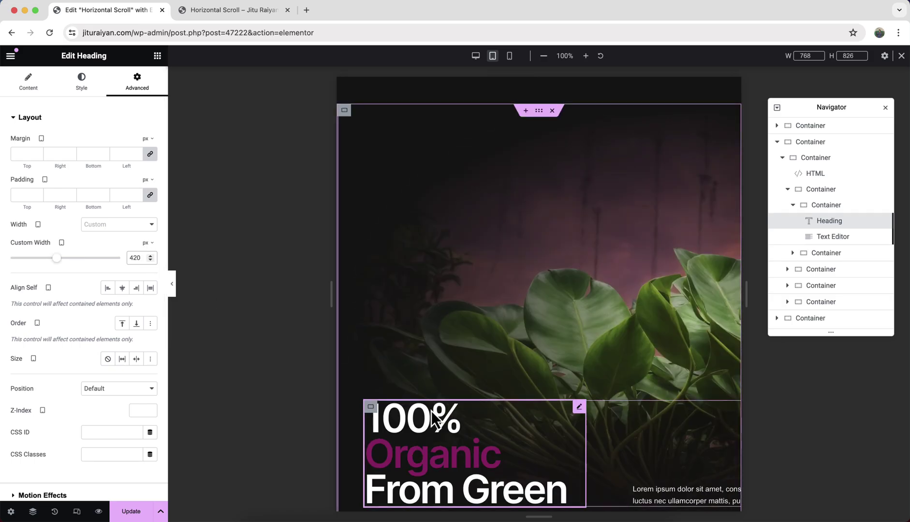
scroll(417, 419, down, 5)
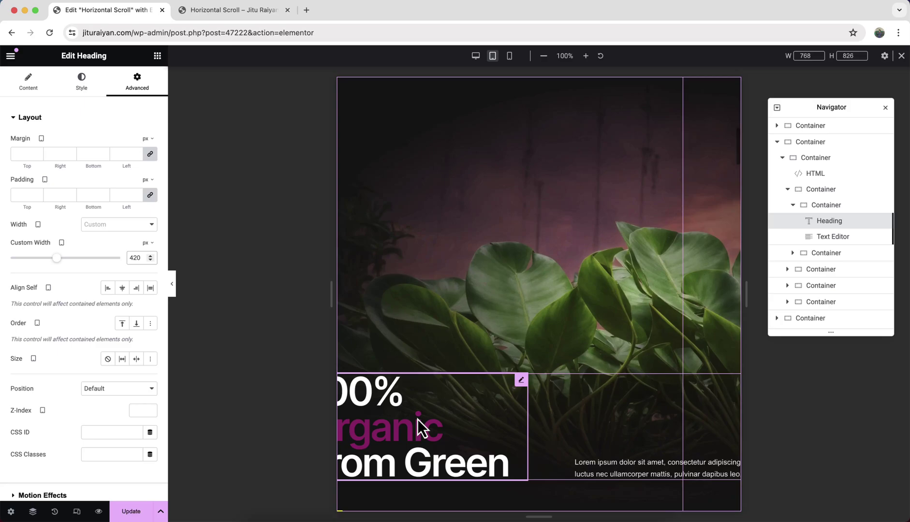
scroll(417, 419, down, 5)
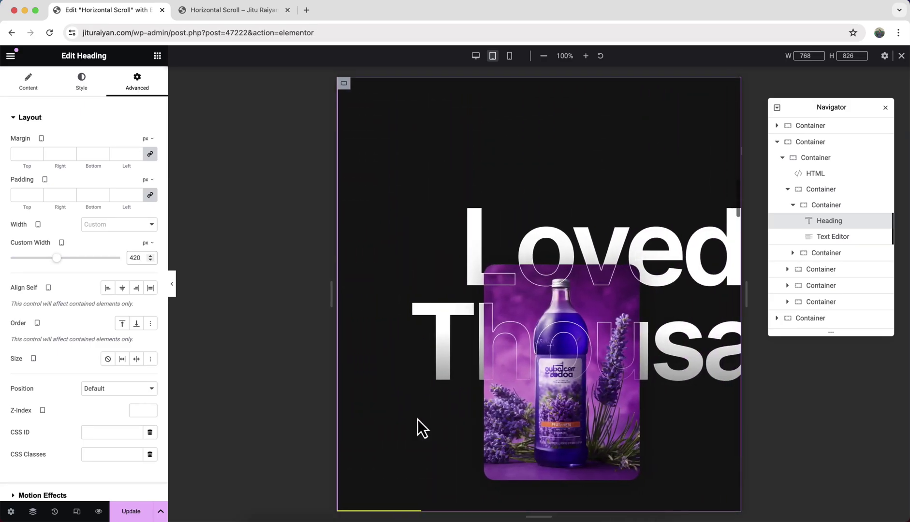
scroll(420, 424, up, 5)
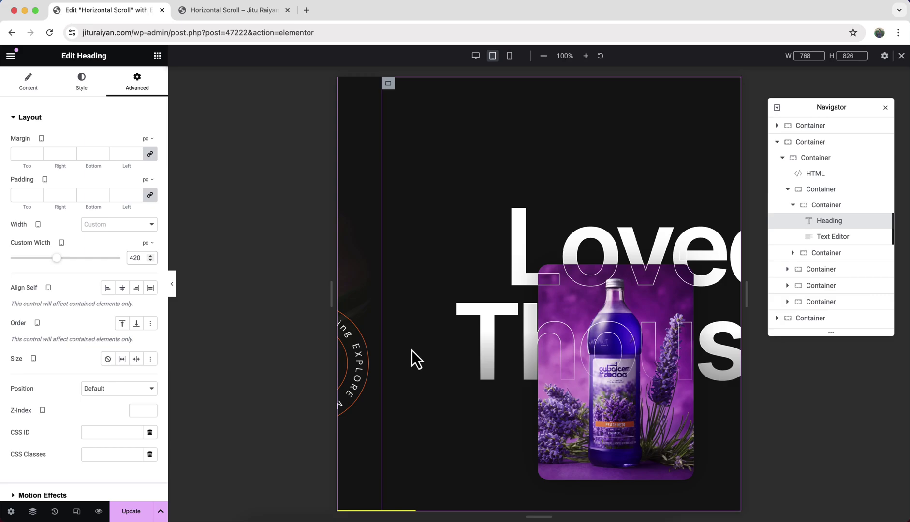
scroll(592, 443, down, 5)
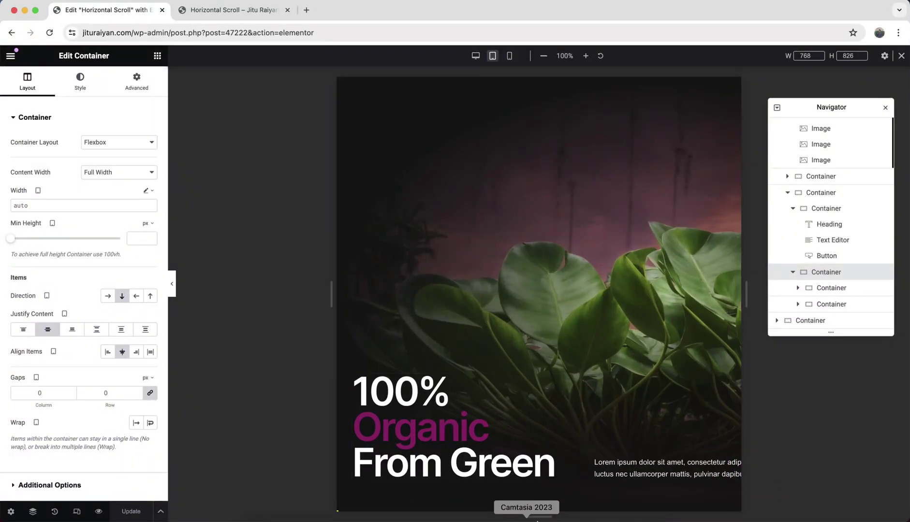
- Shorten the tablet preview to a height of 611 px and check the sections at that height
drag(538, 513, 539, 404)
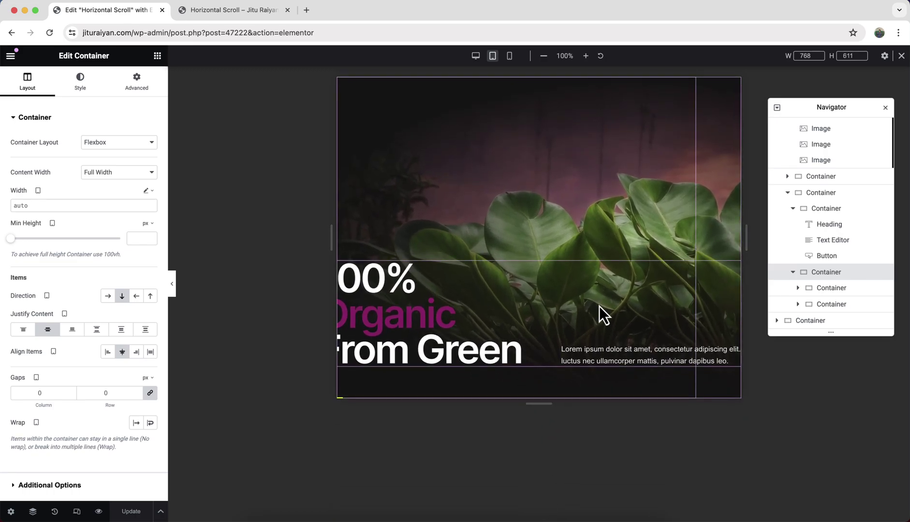
scroll(599, 307, down, 8)
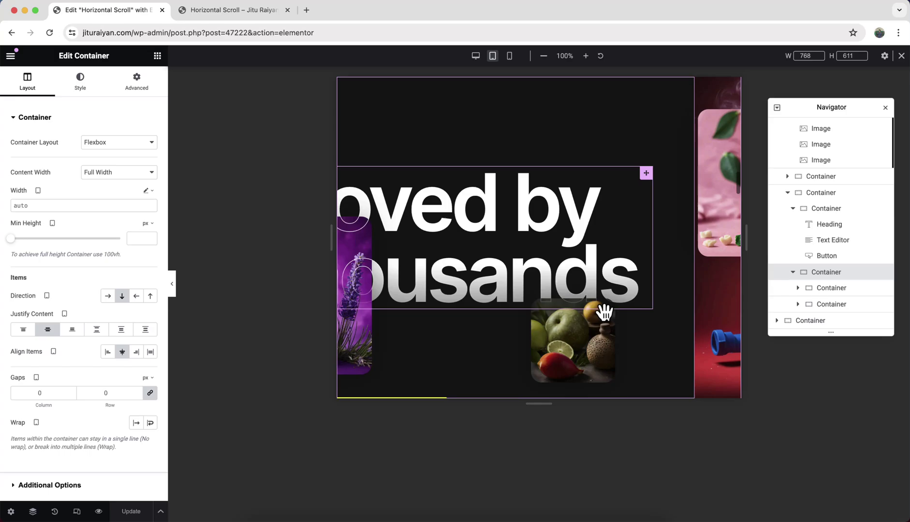
- Set the product cards container's tablet direction to Row - horizontal and check the cards through to the end
scroll(599, 306, down, 5)
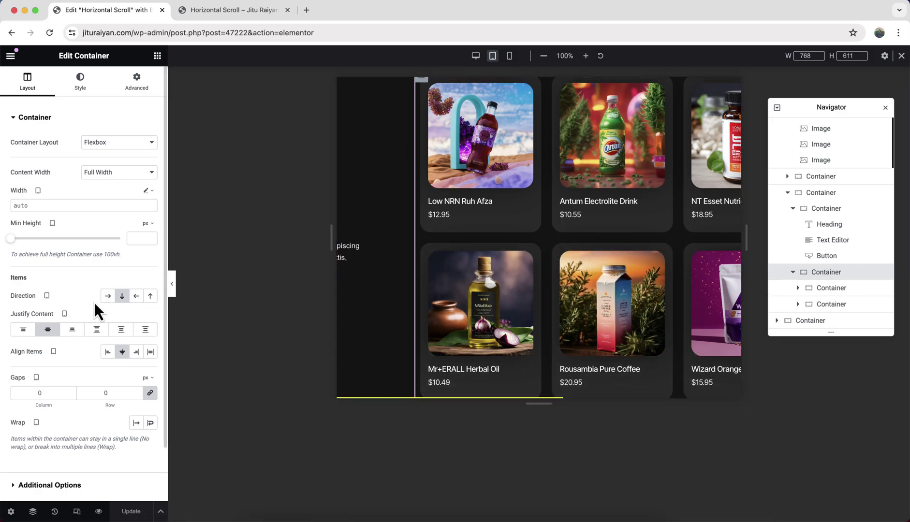
click(105, 296)
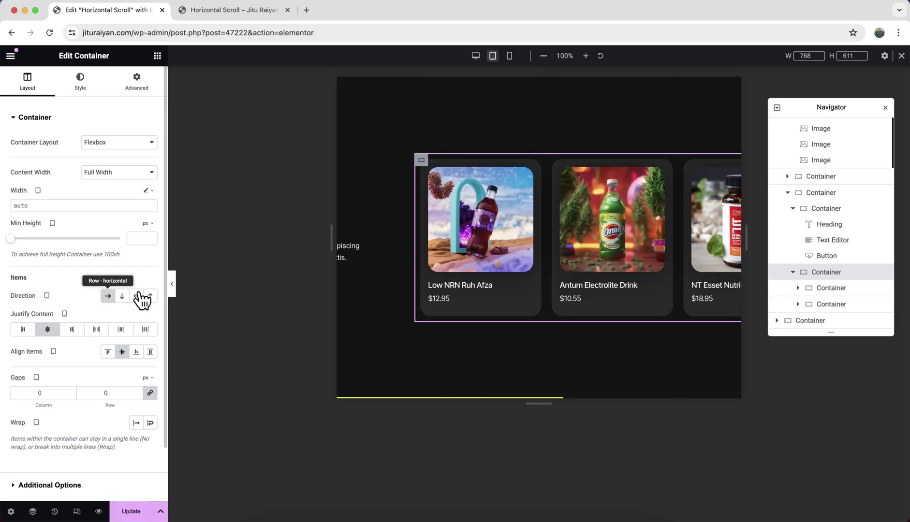
scroll(399, 305, down, 10)
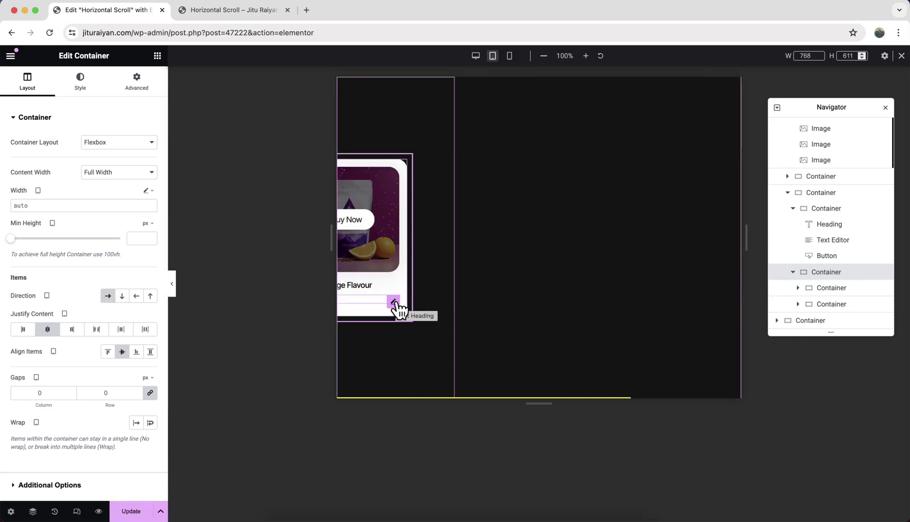
- Switch the preview to mobile portrait and review the sections from the 100% Organic From Green heading to the product cards
click(508, 55)
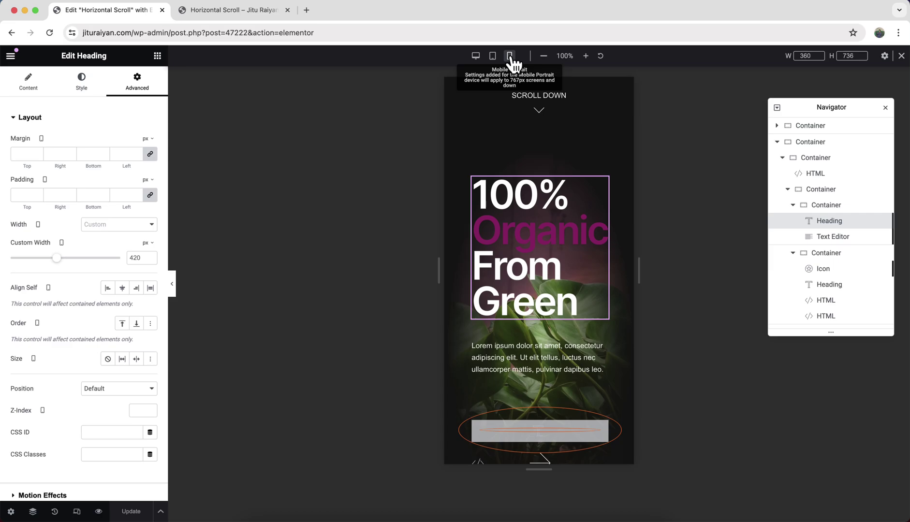
scroll(515, 221, down, 5)
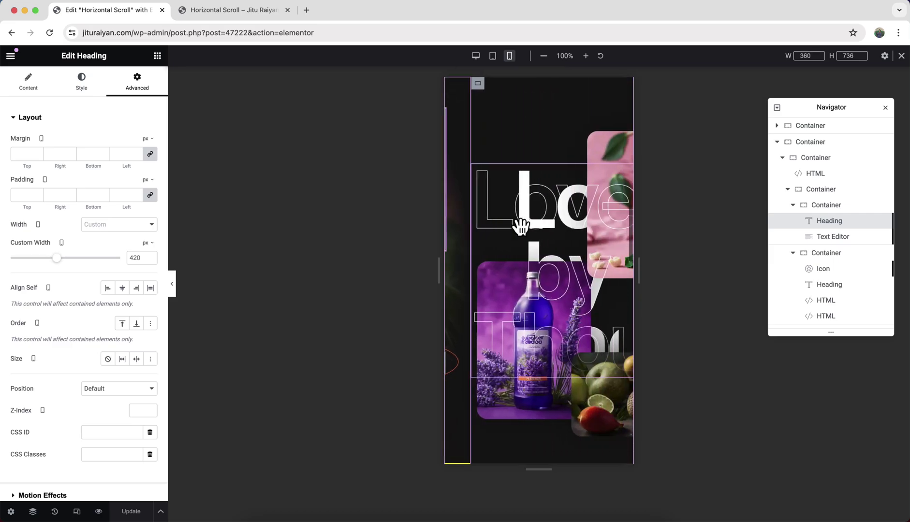
scroll(515, 221, down, 8)
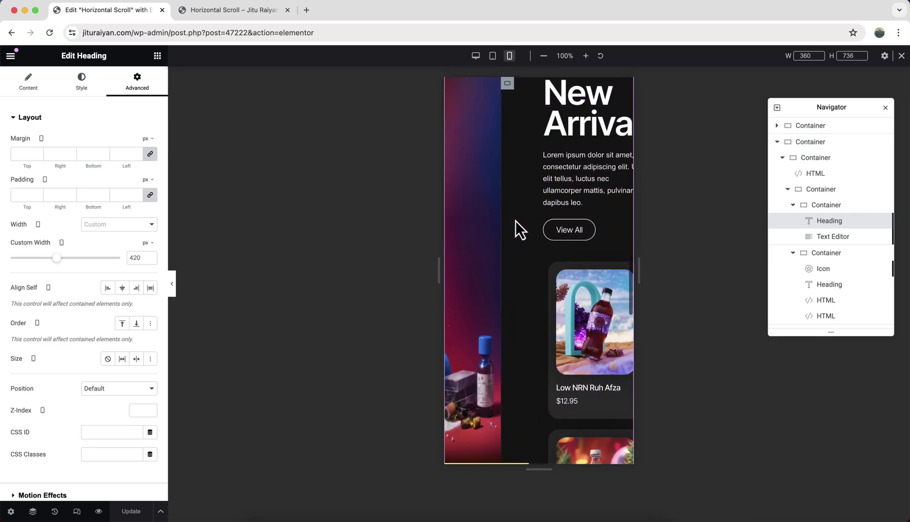
scroll(515, 221, up, 8)
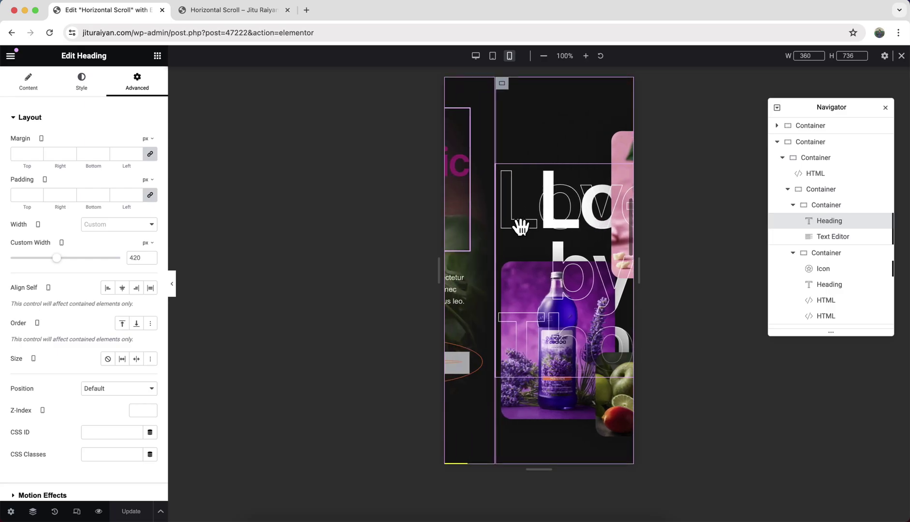
scroll(515, 220, up, 3)
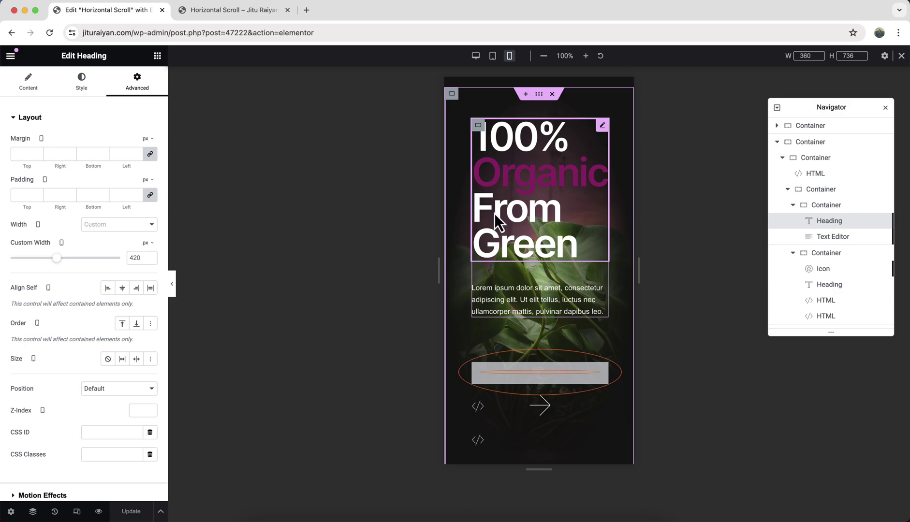
- Set the mobile width of the 100% Organic From Green section container and its inner text container to auto
click(826, 191)
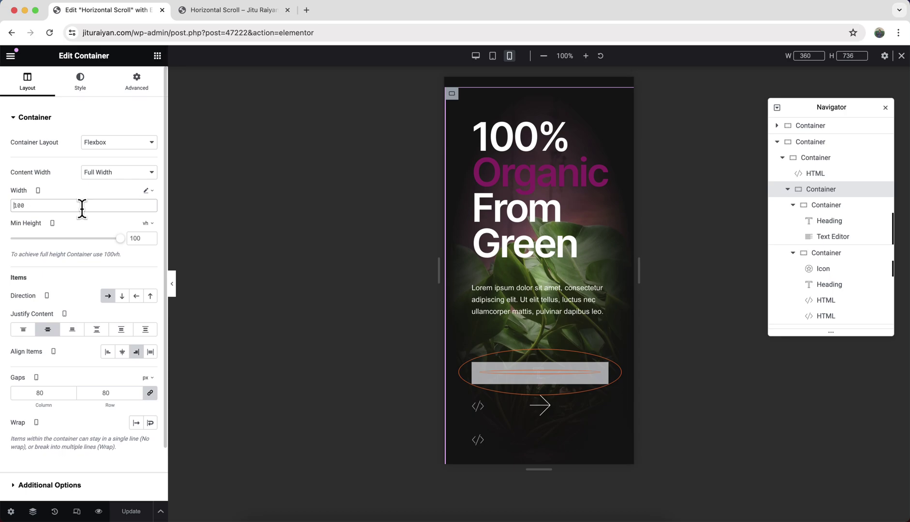
text(auto)
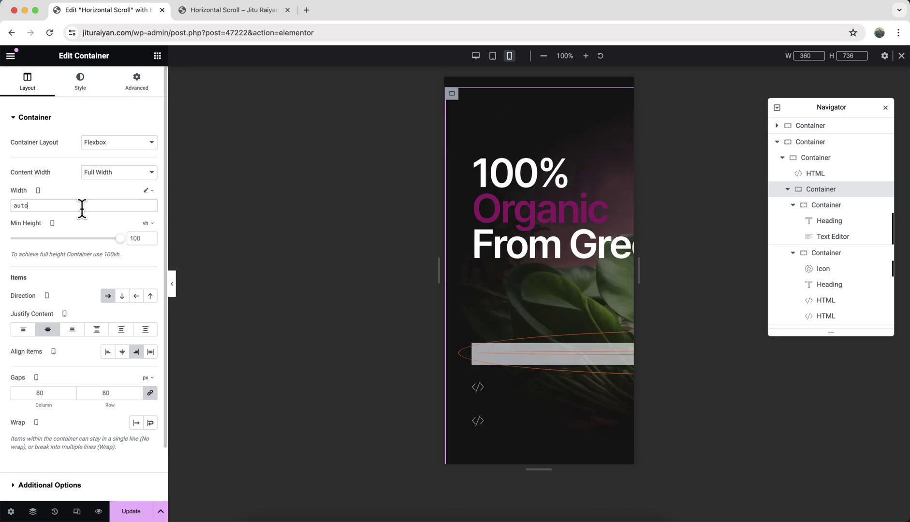
click(804, 205)
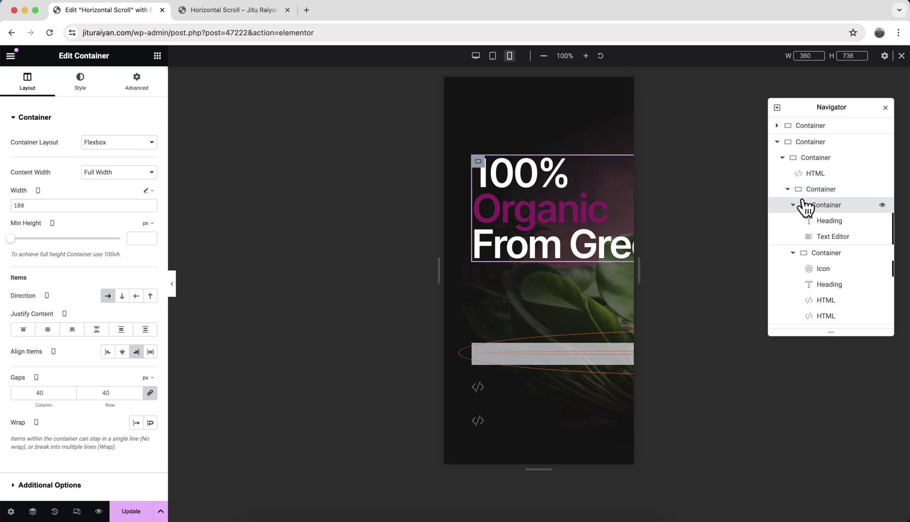
text(auto)
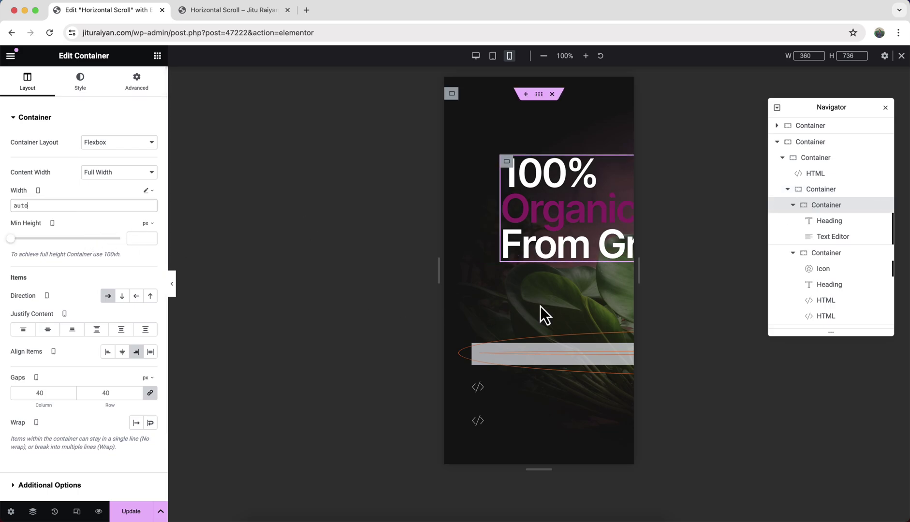
- Set the mobile width of the container holding the arrow icon and circular heading to 180 px
click(804, 254)
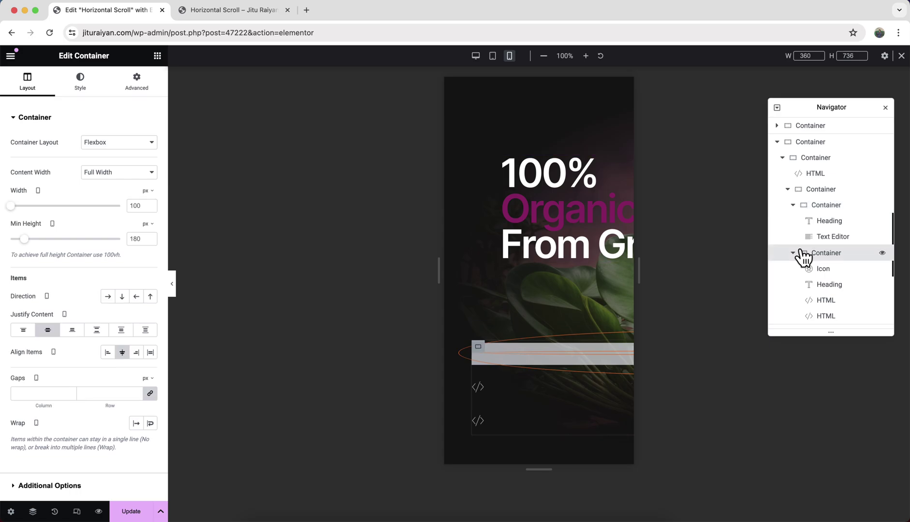
click(136, 206)
text(1)
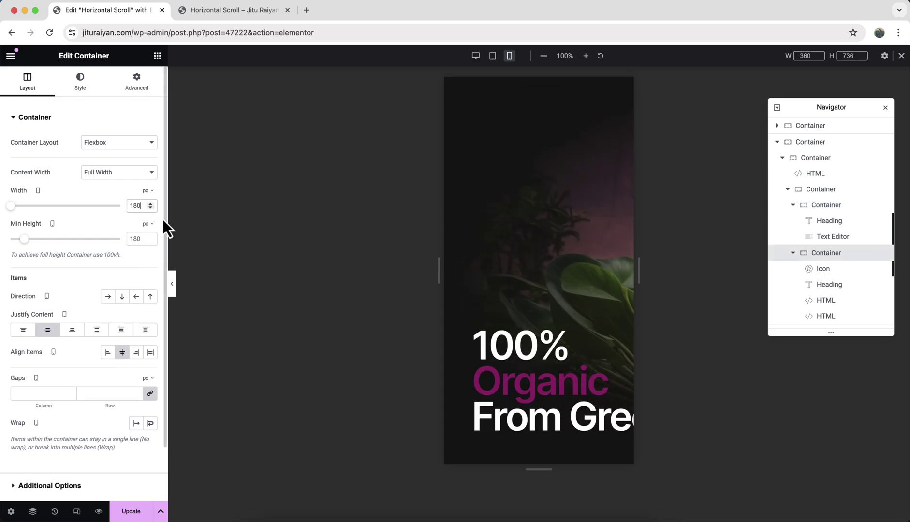
- Review the mobile preview through to the product cards and back to the 100% Organic From Green section
scroll(508, 278, down, 3)
scroll(508, 278, down, 5)
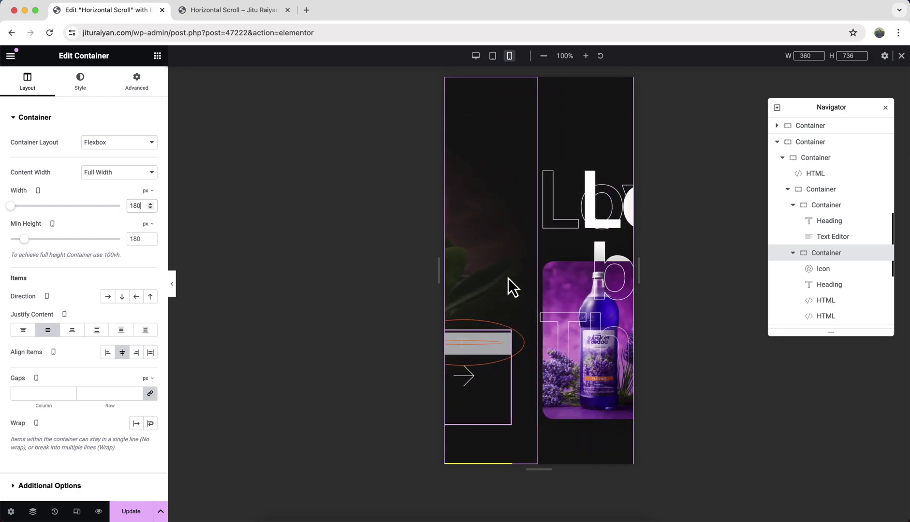
scroll(508, 278, down, 5)
scroll(508, 278, down, 5)
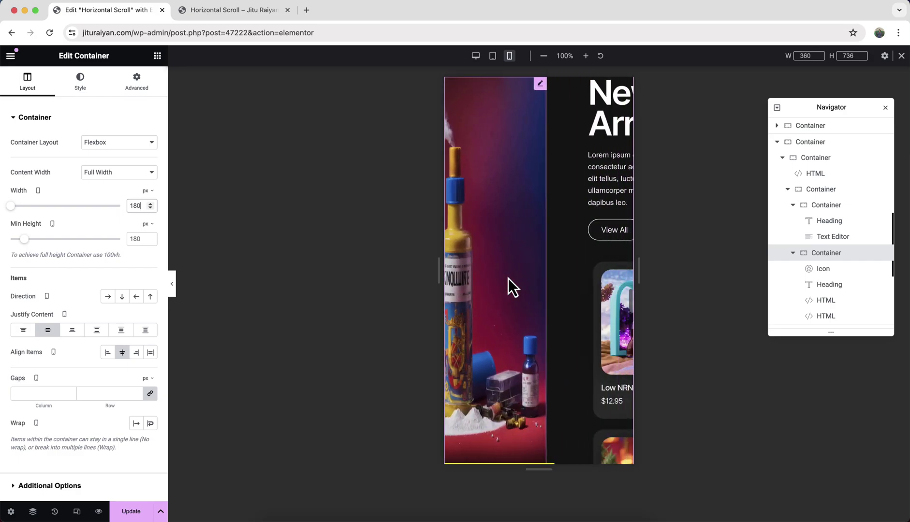
key(ctrl+z)
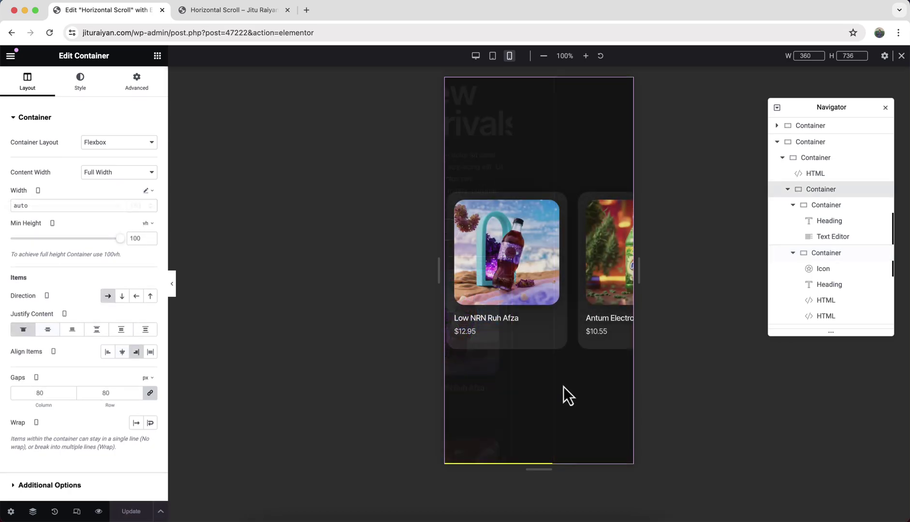
scroll(562, 386, up, 5)
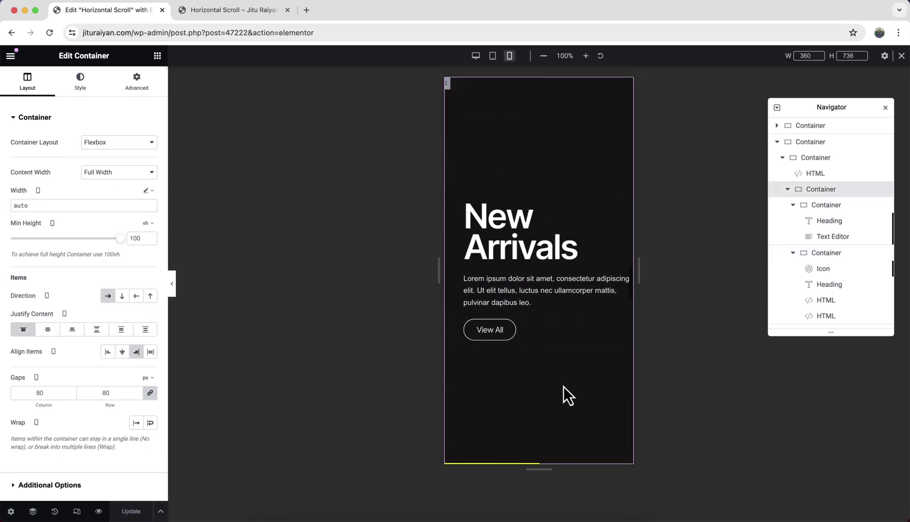
scroll(562, 386, up, 5)
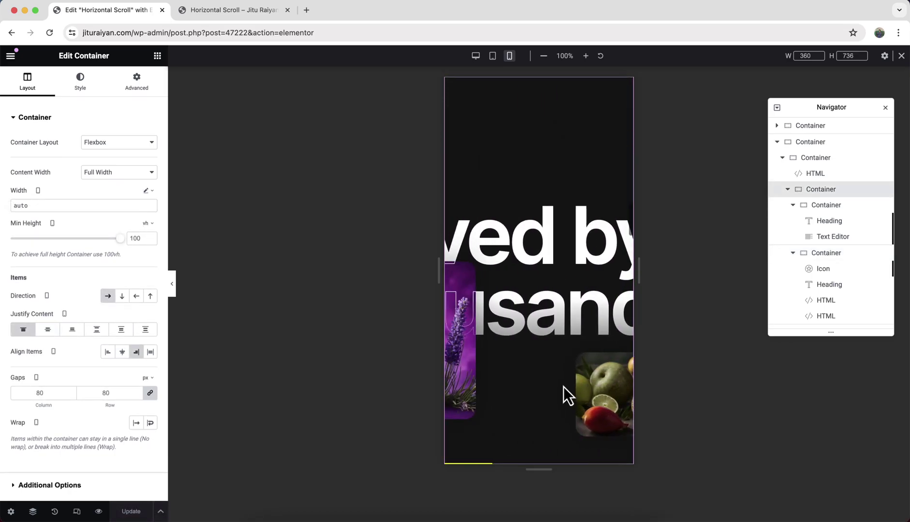
scroll(563, 386, up, 5)
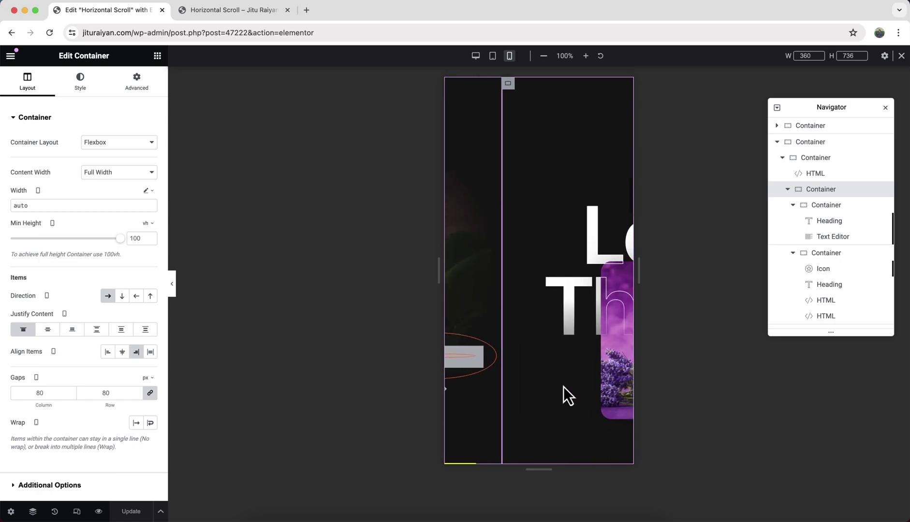
scroll(562, 386, up, 5)
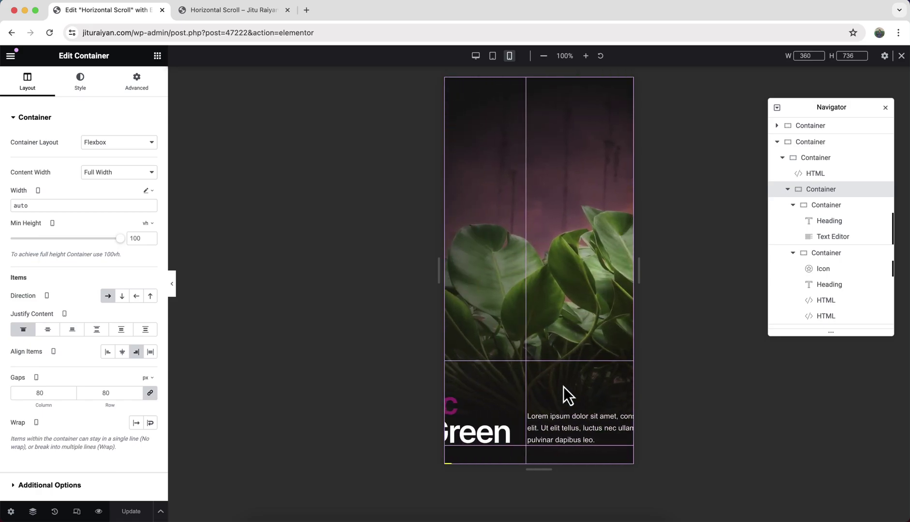
scroll(562, 386, up, 4)
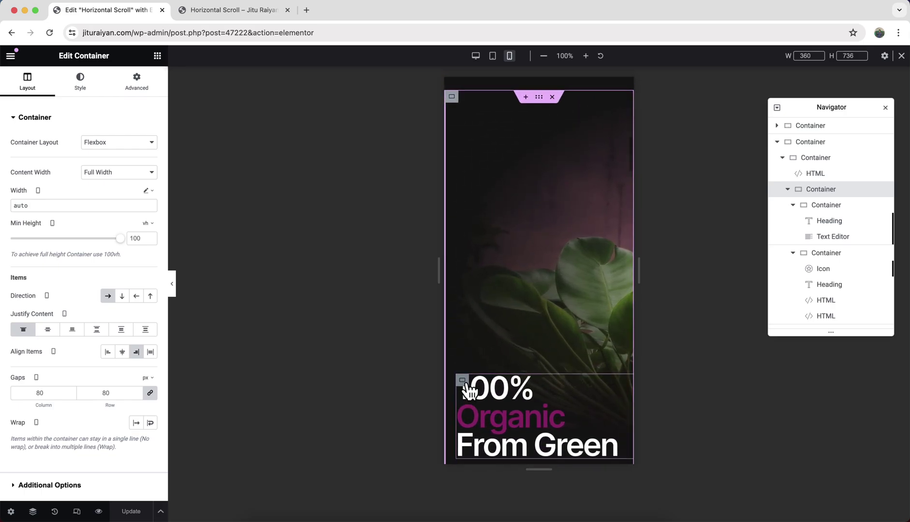
- Set the mobile direction of the container with the 100% Organic From Green heading and paragraph to Column - vertical and check the following sections
click(462, 380)
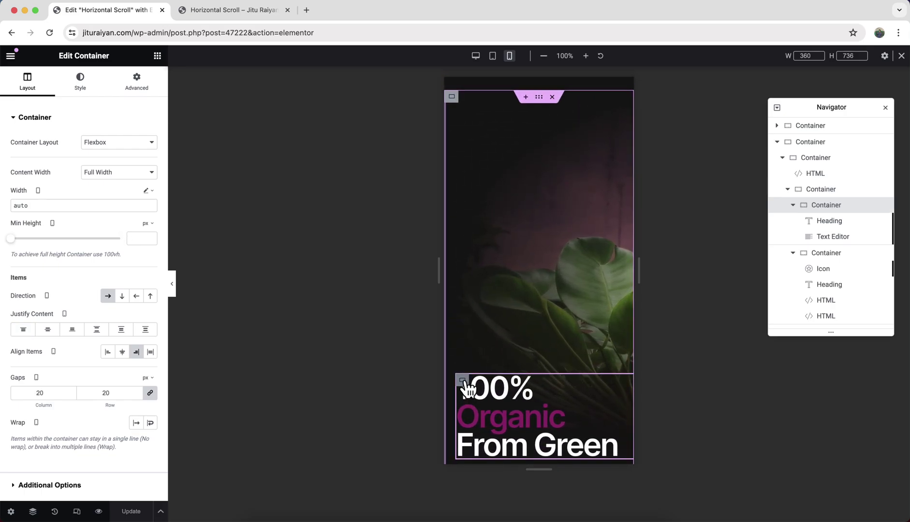
click(123, 295)
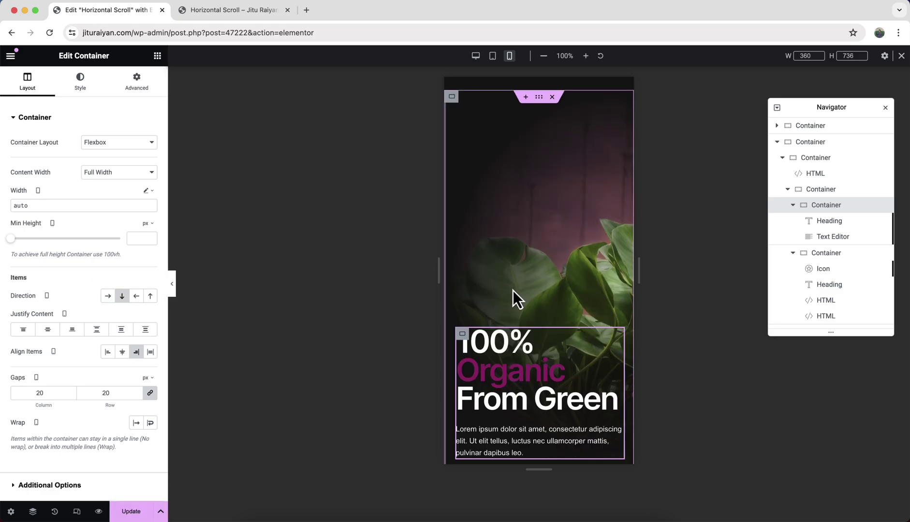
scroll(513, 290, down, 2)
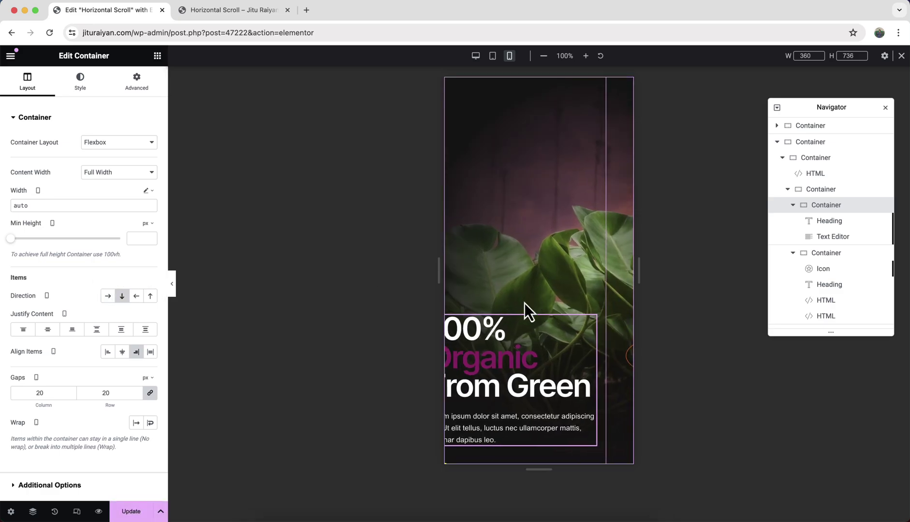
scroll(524, 302, down, 10)
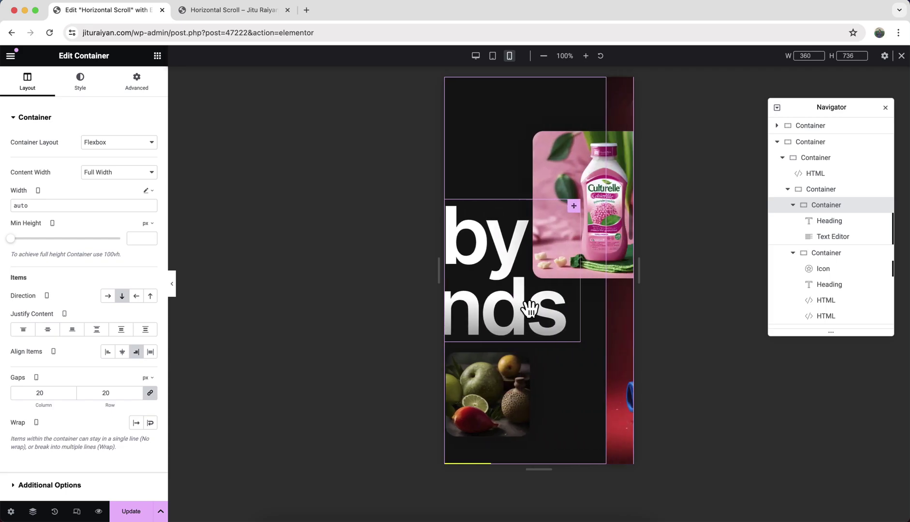
scroll(530, 308, down, 5)
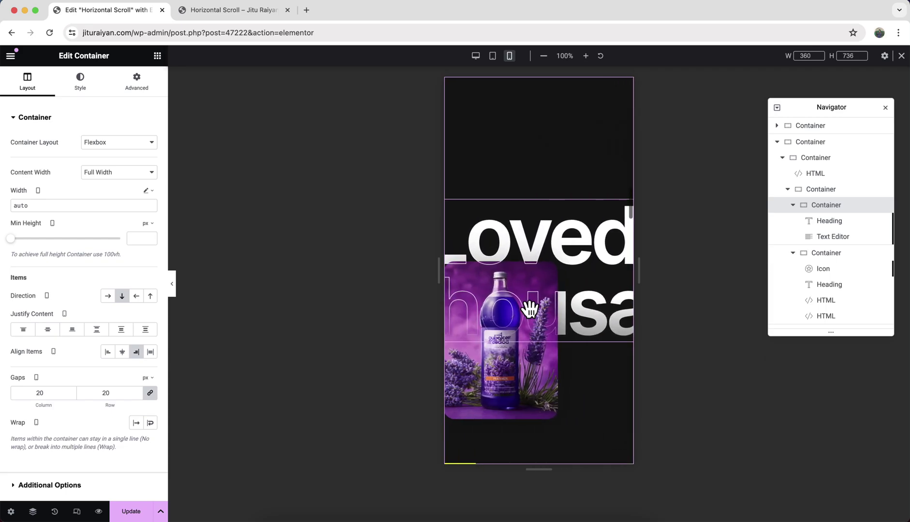
scroll(530, 308, up, 3)
- Set --disable-horizontal-scroll-mobile to true in the horizontal scroll HTML code and update the page
click(802, 174)
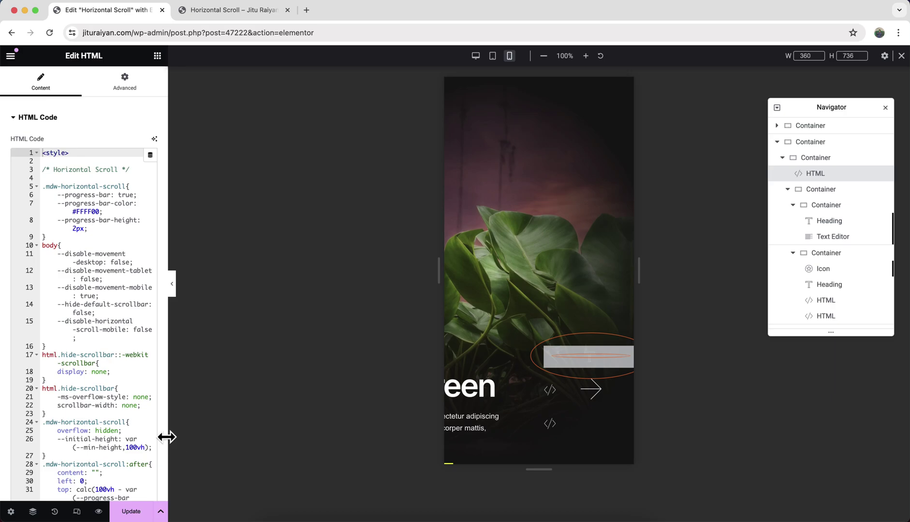
drag(166, 437, 251, 381)
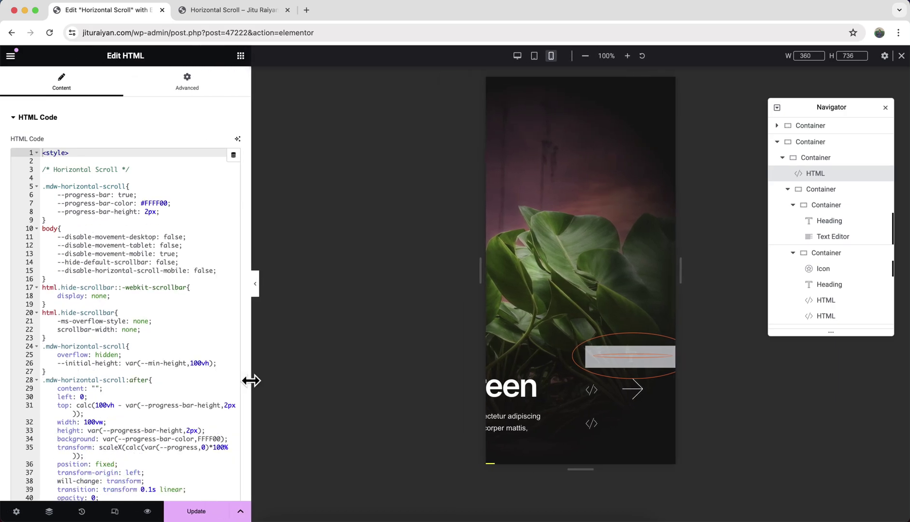
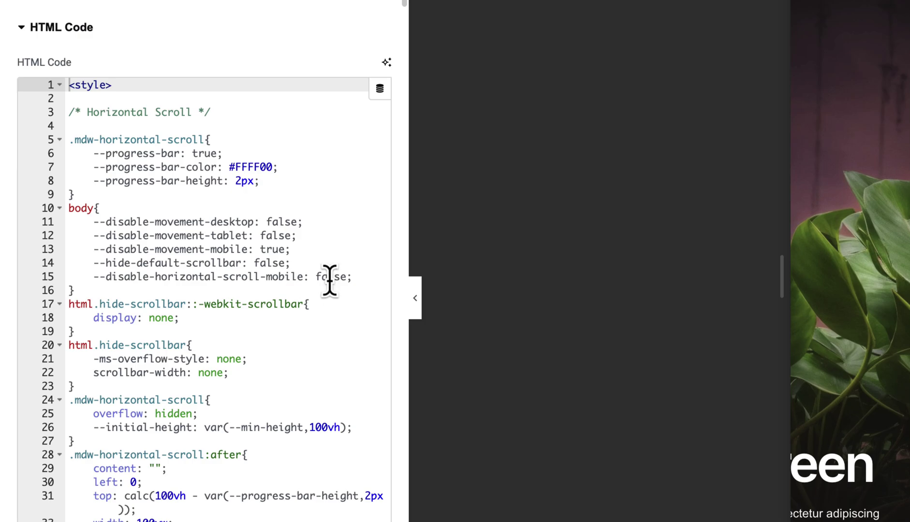
double_click(329, 280)
text(true)
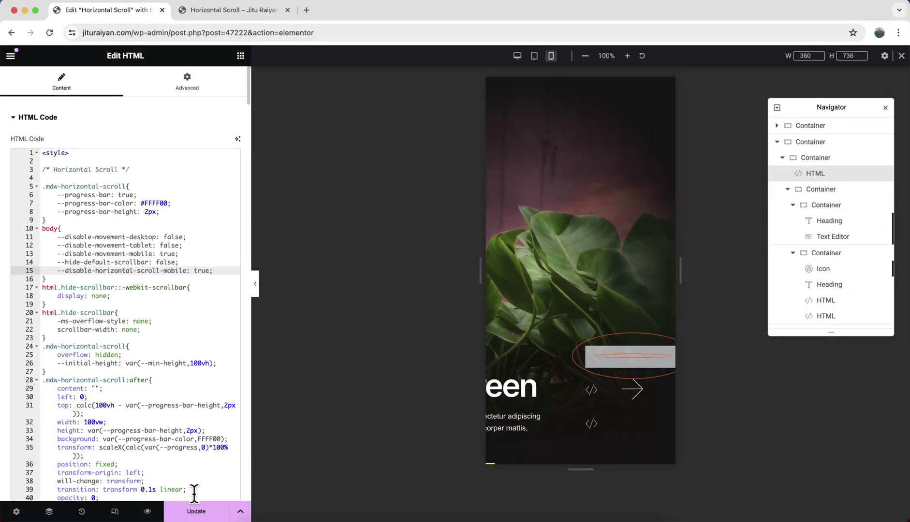
click(191, 510)
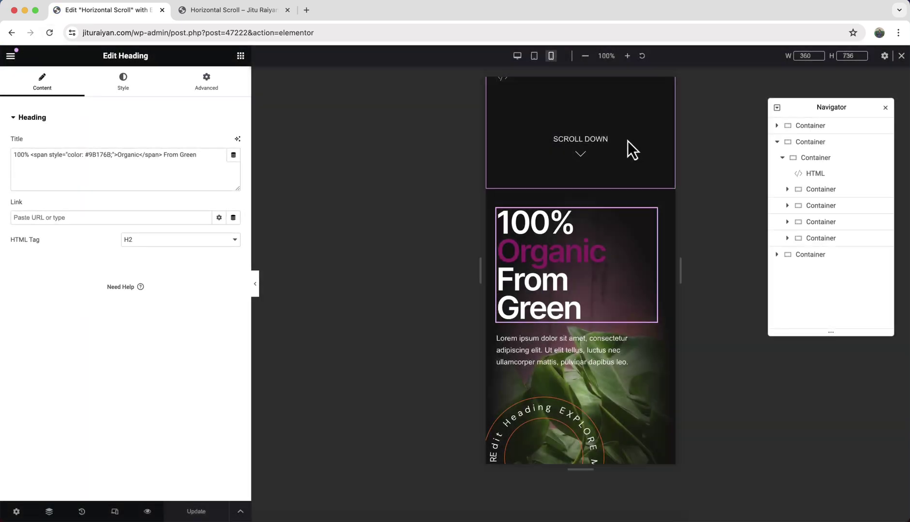
- Check the mobile preview's vertical scrolling down to the product cards and back to the 100% Organic From Green section
scroll(627, 141, down, 10)
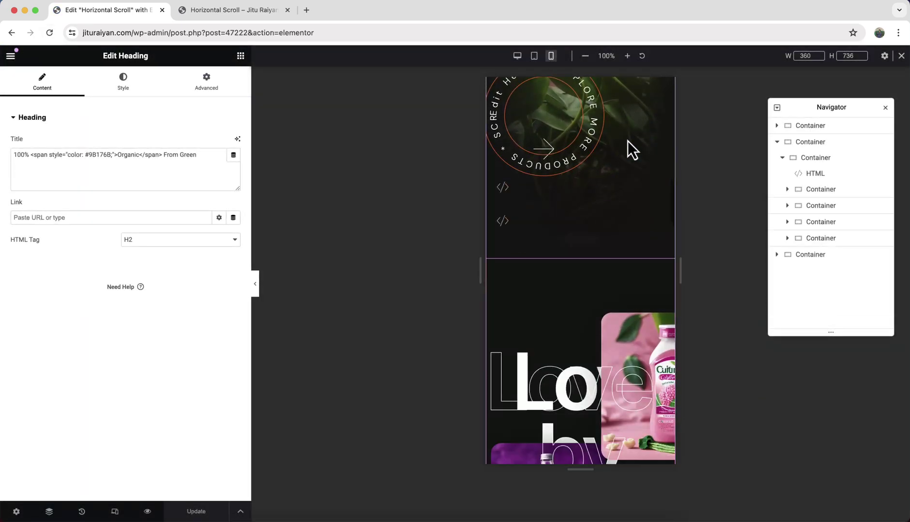
scroll(627, 141, down, 10)
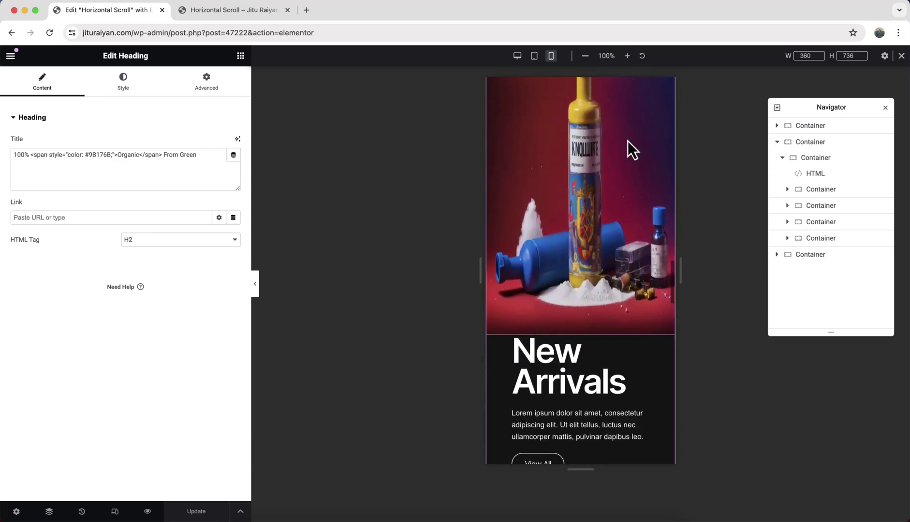
scroll(627, 140, down, 2)
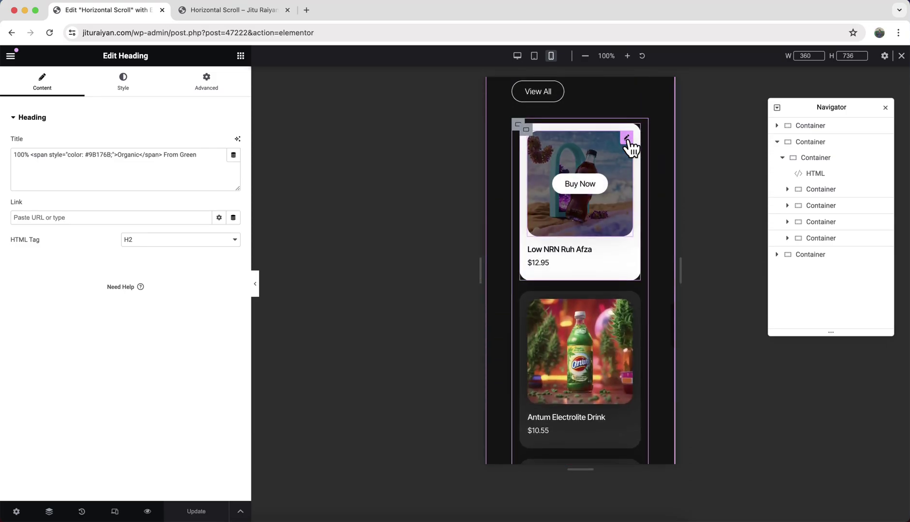
scroll(628, 142, up, 10)
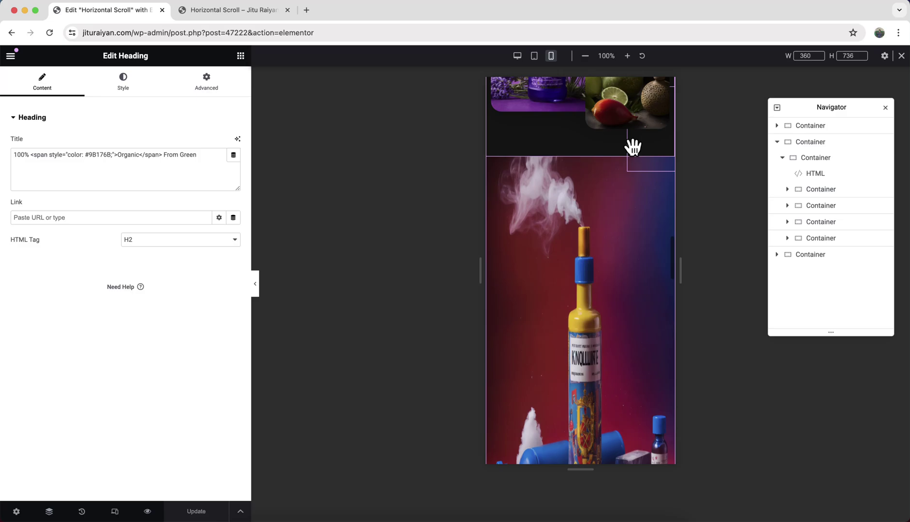
scroll(632, 146, up, 10)
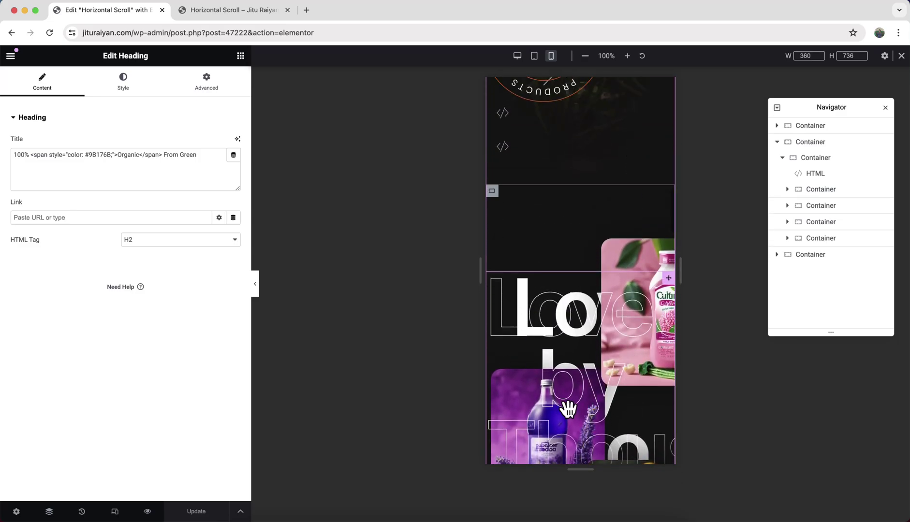
scroll(575, 347, up, 10)
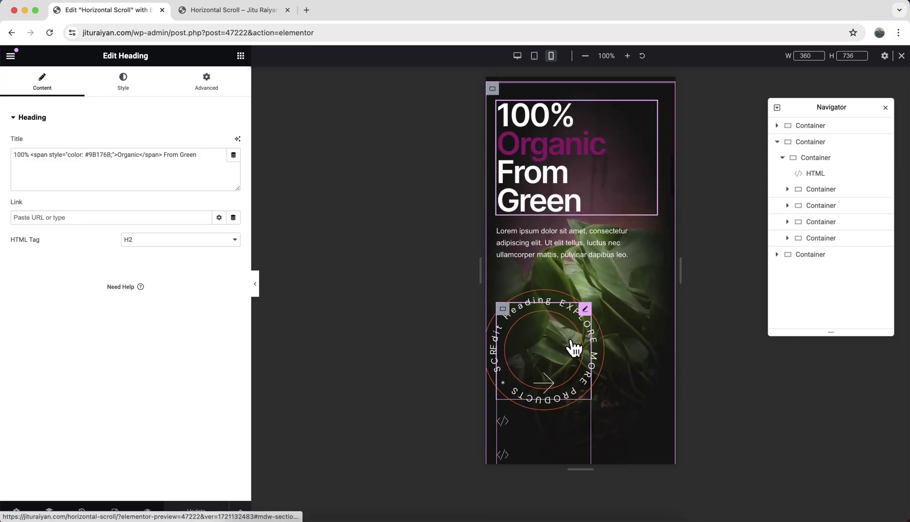
- Set the mobile minimum height of the 100% Organic From Green section container to 0 vh
scroll(558, 275, up, 1)
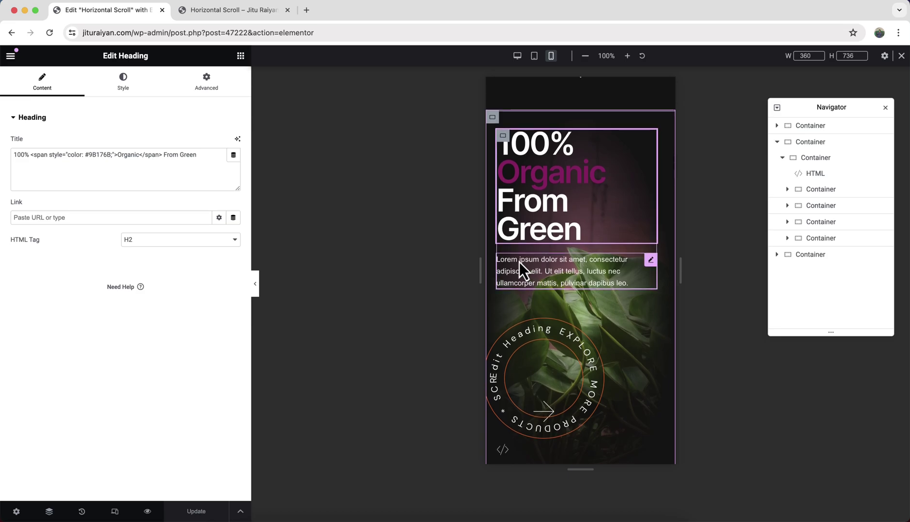
click(492, 117)
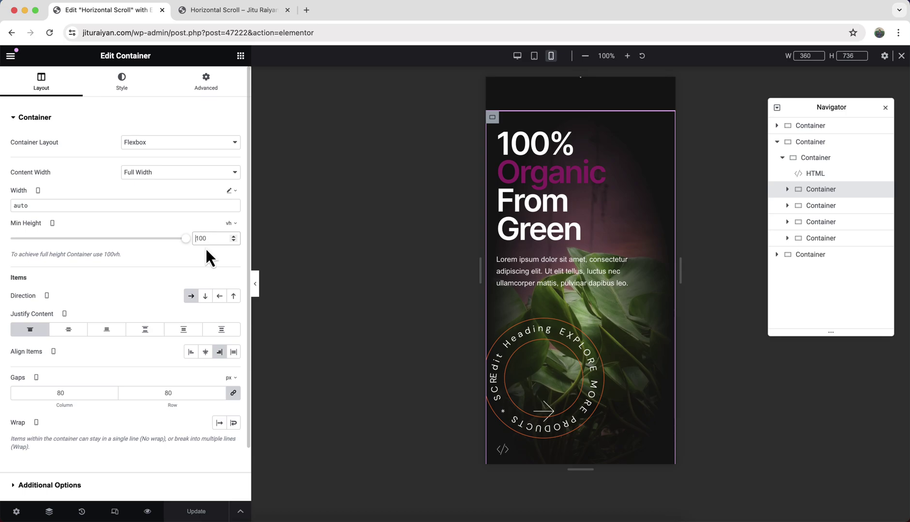
key(Delete)
key(Delete)
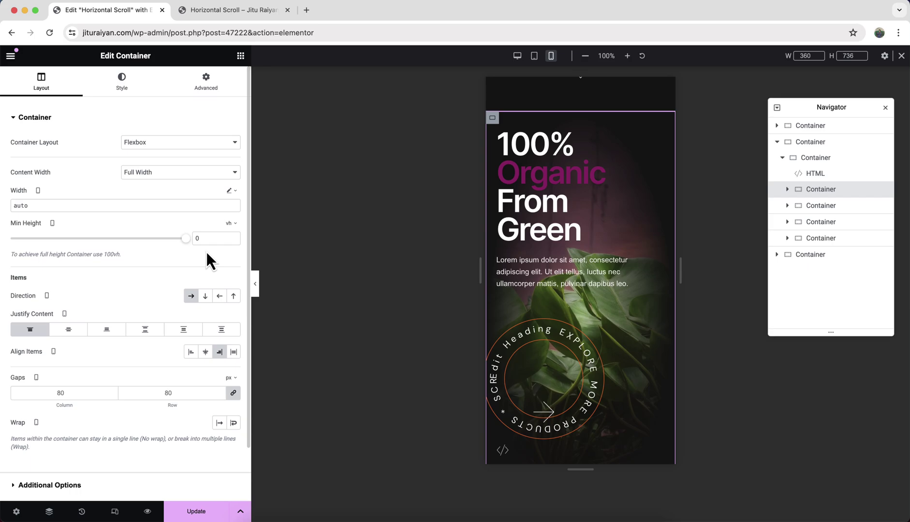
- Set the mobile minimum height of the Loved by Thousands section container to 70 vh
scroll(526, 312, down, 10)
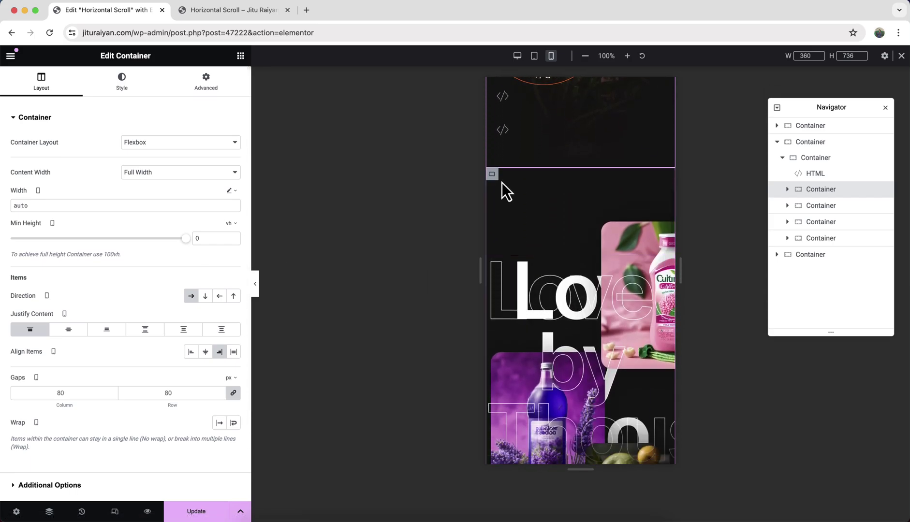
click(496, 179)
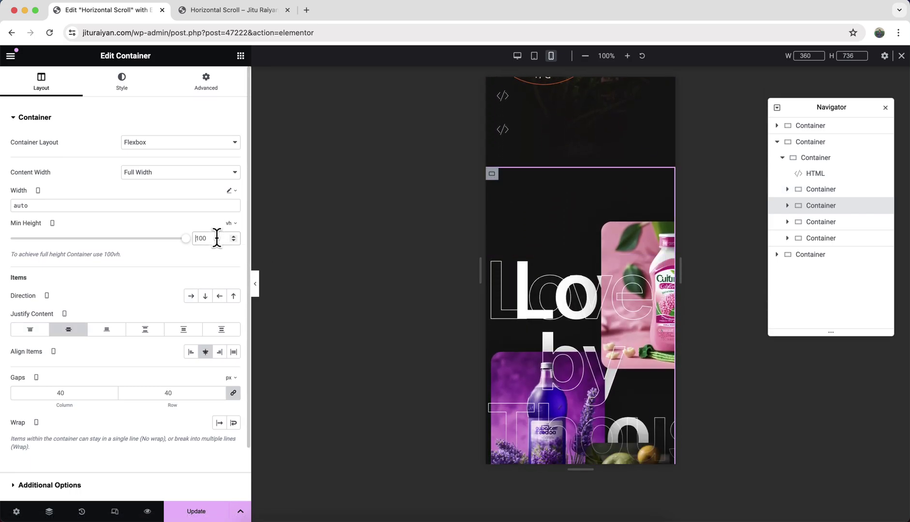
key(Delete)
key(Delete)
text(70)
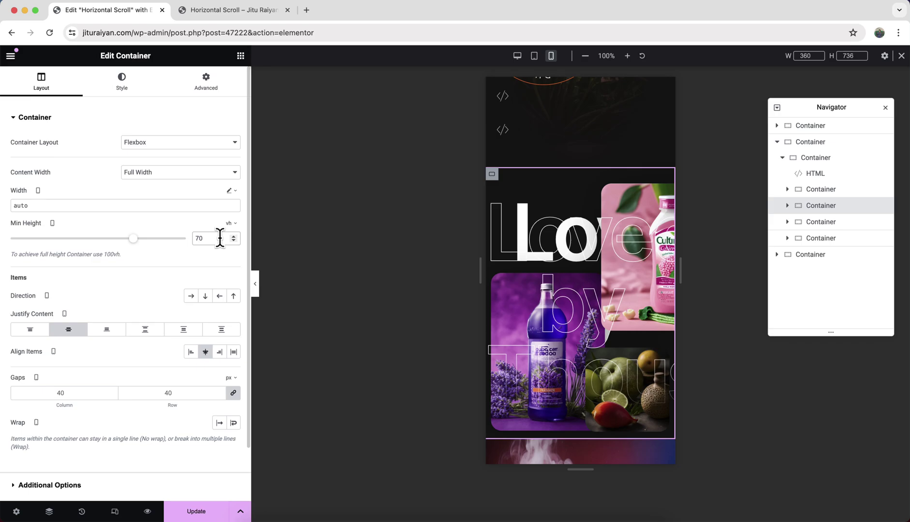
- Set the mobile height of the full-width smoking bottle image to auto and check the sections below it
scroll(521, 295, down, 10)
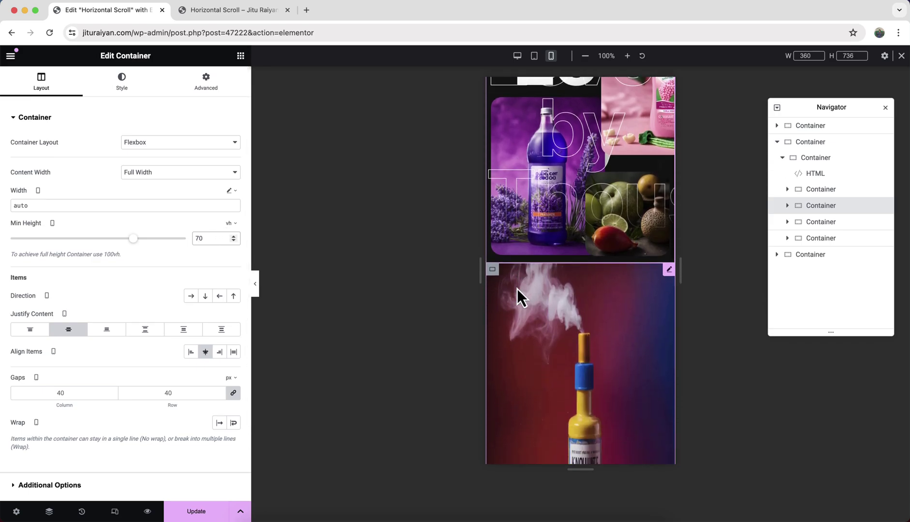
scroll(517, 288, down, 10)
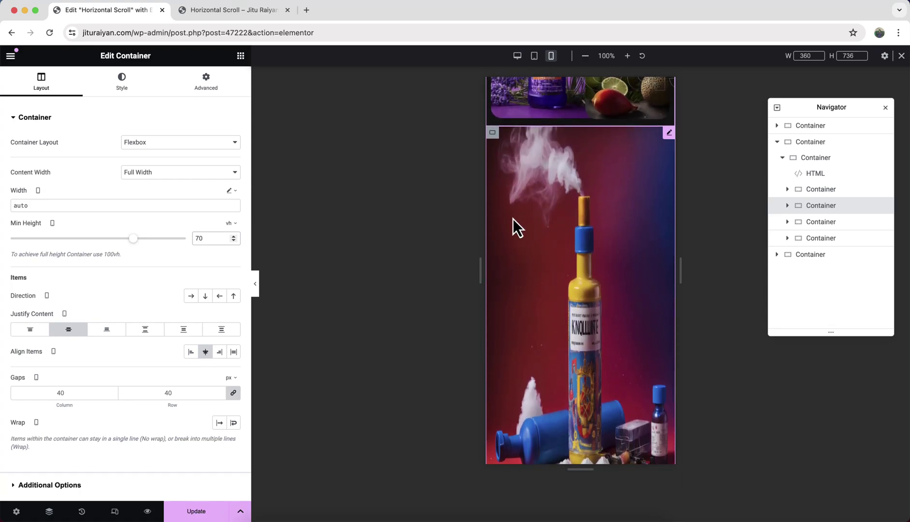
click(593, 227)
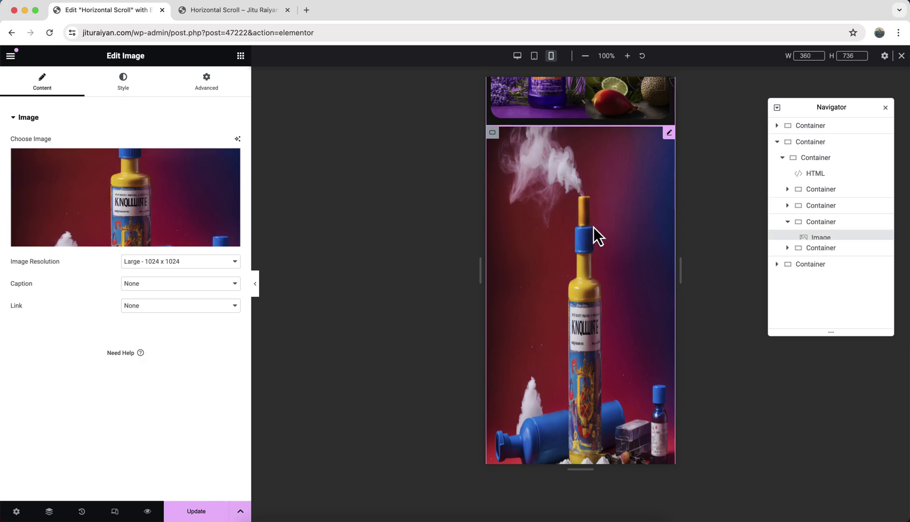
click(146, 93)
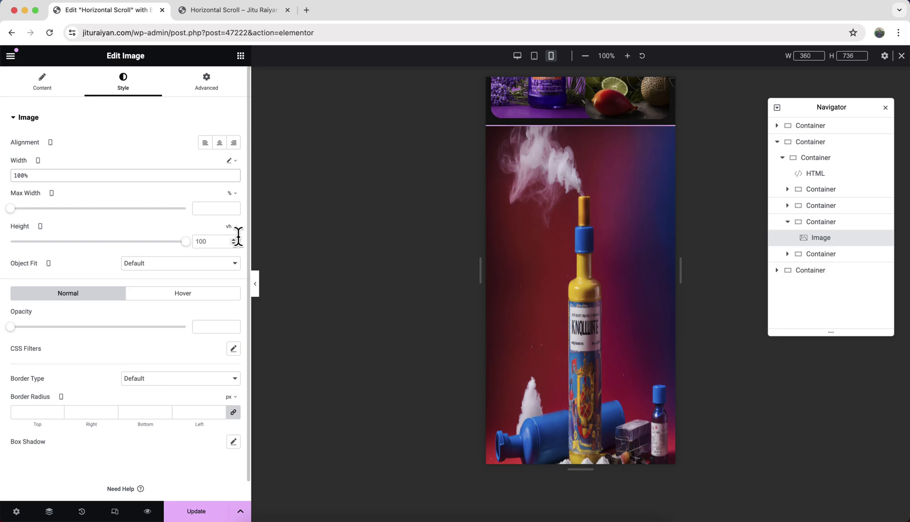
click(228, 304)
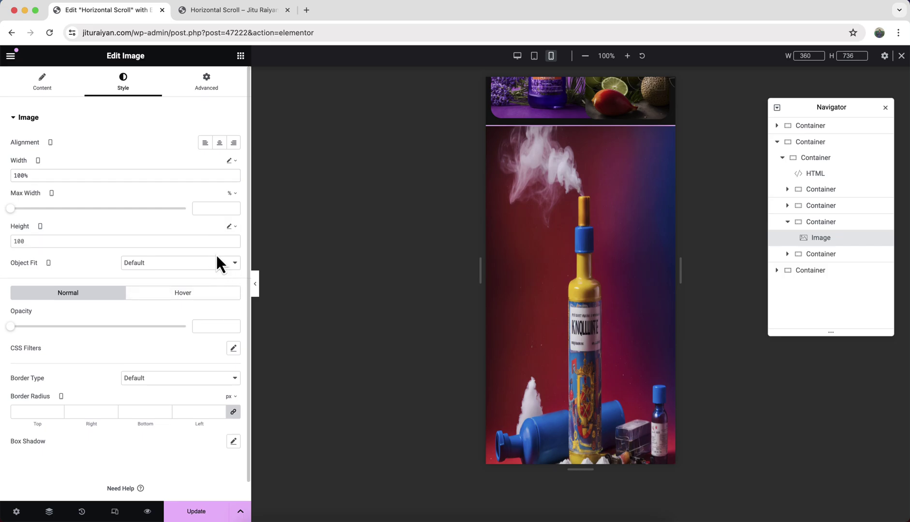
text(auto)
scroll(553, 335, down, 5)
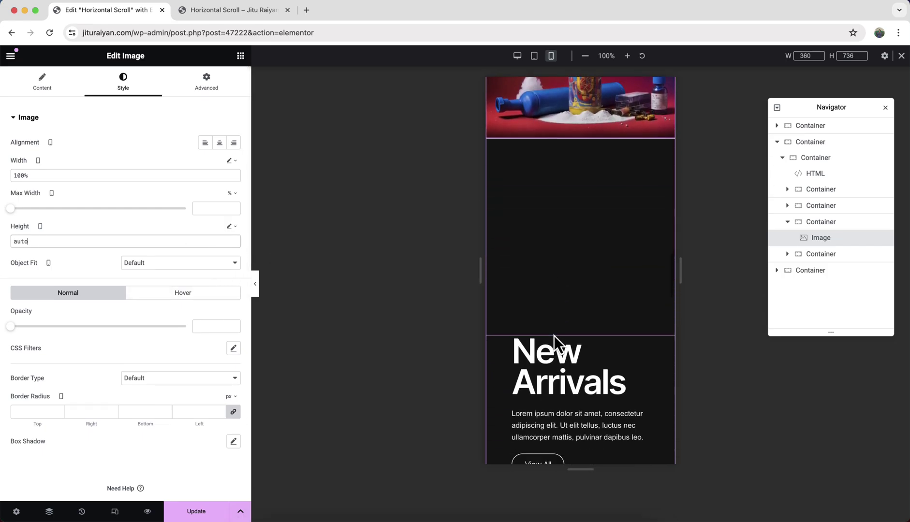
scroll(553, 335, down, 5)
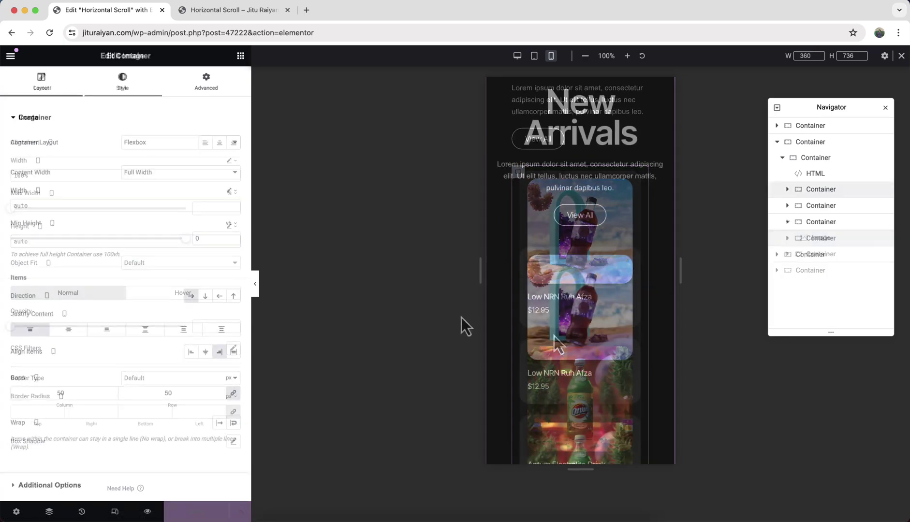
- Widen the mobile preview to 634 px and set the 100% Organic From Green section container to Column - vertical with items aligned Center
scroll(556, 267, up, 5)
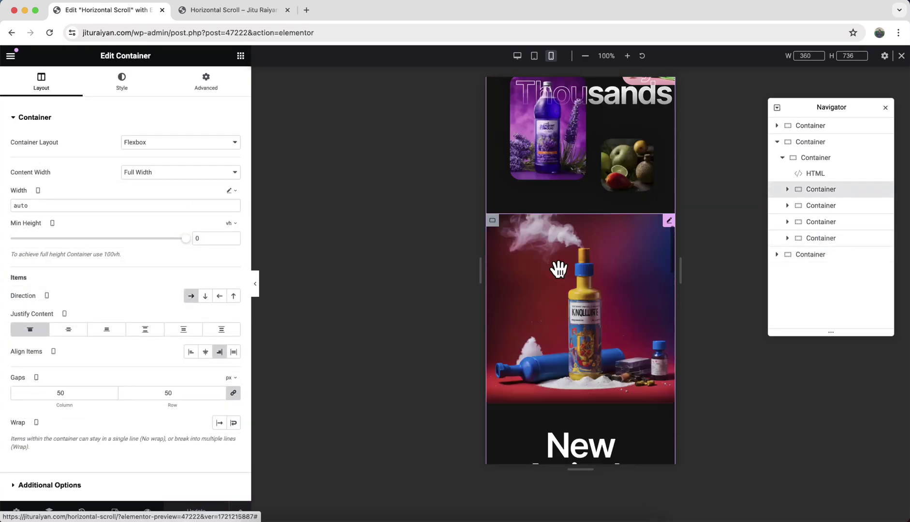
scroll(556, 267, up, 10)
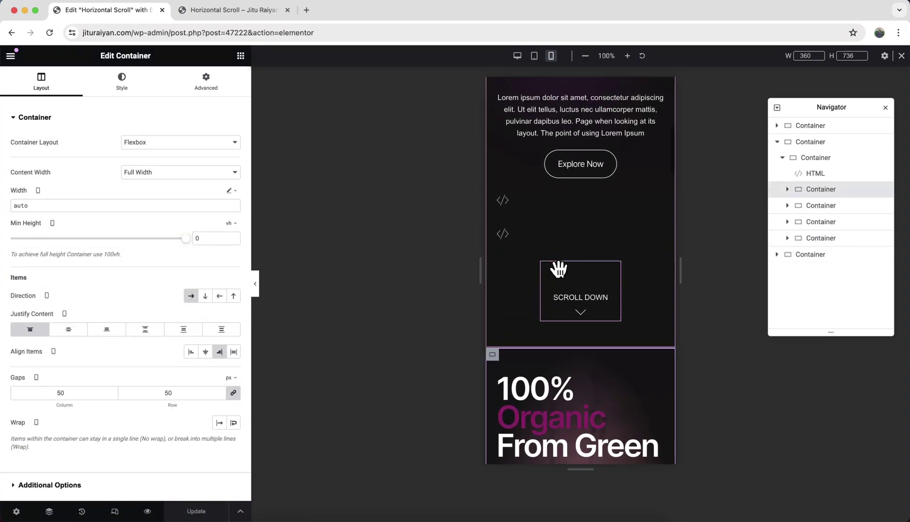
scroll(556, 268, down, 2)
drag(679, 265, 823, 269)
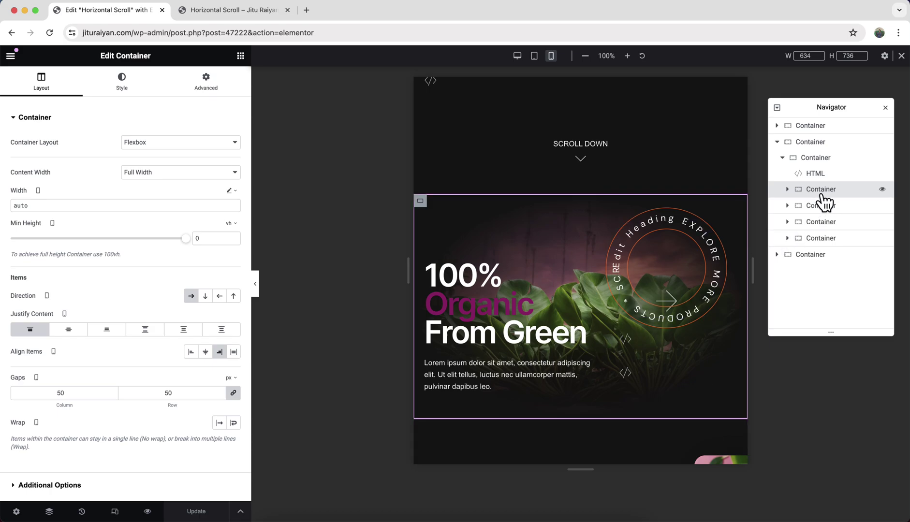
click(206, 295)
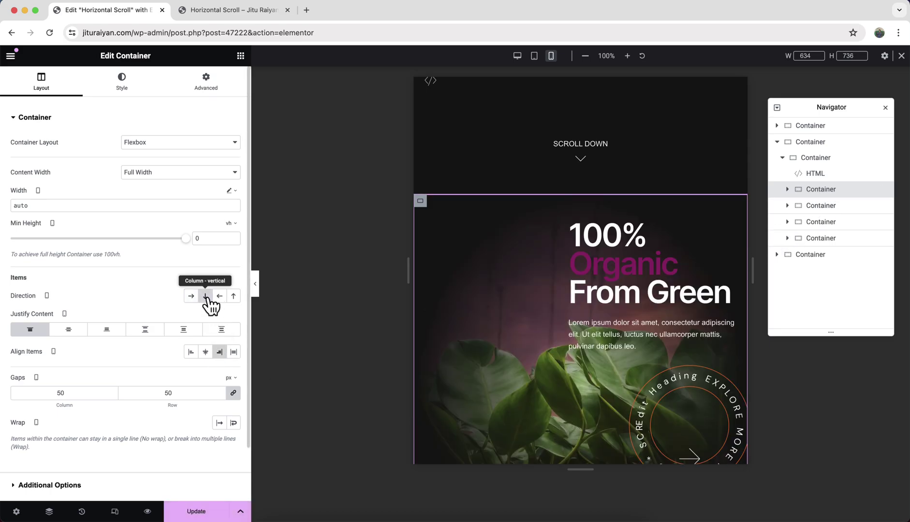
click(205, 352)
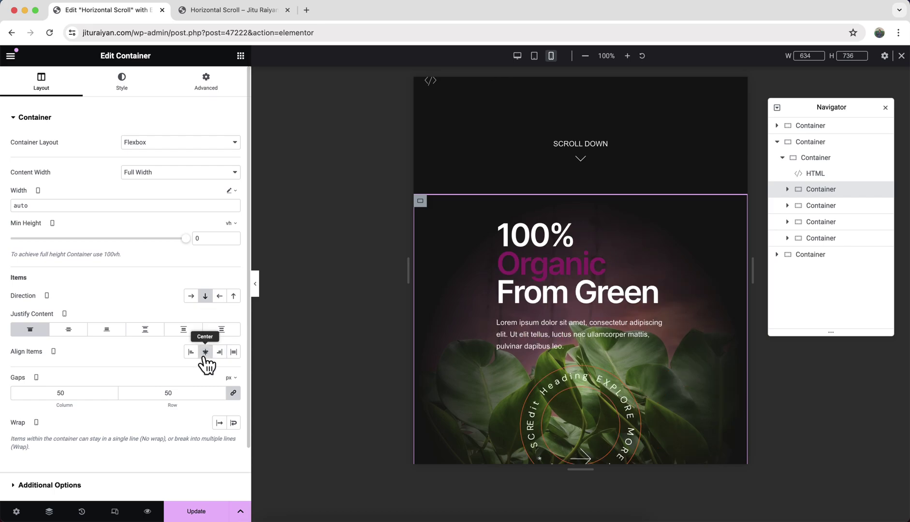
- Set the mobile direction of both product-card containers in the New Arrivals section to Column - vertical
scroll(514, 319, down, 10)
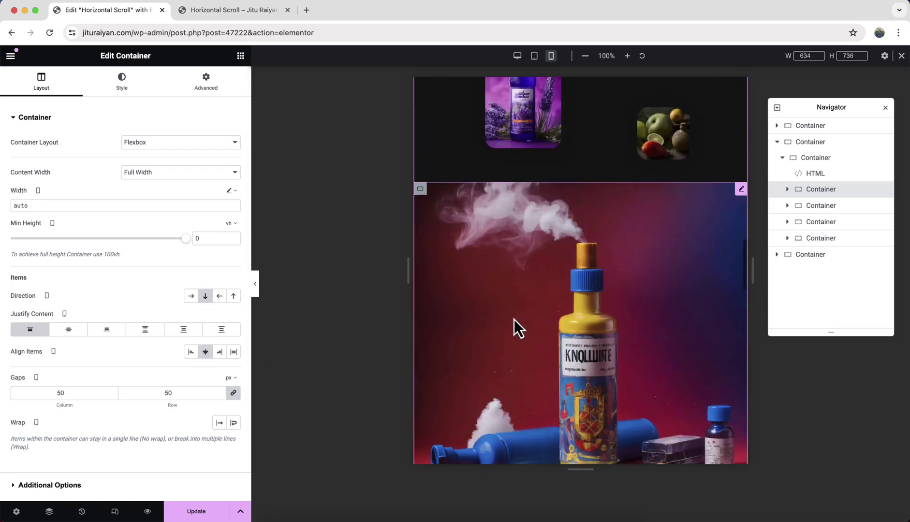
scroll(514, 319, down, 10)
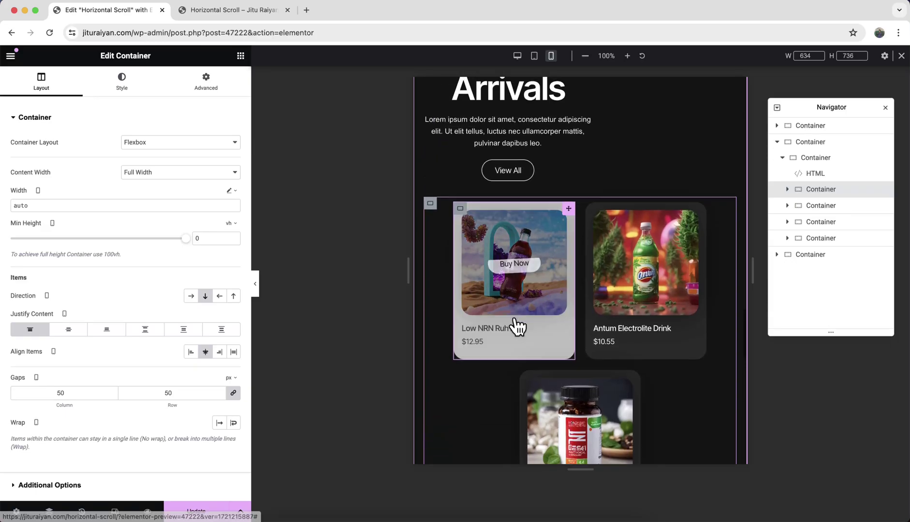
scroll(517, 327, up, 1)
click(430, 224)
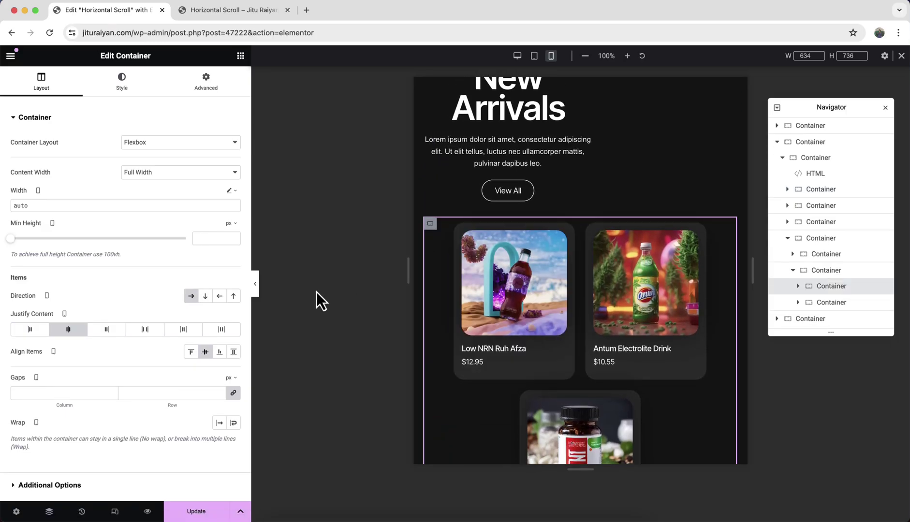
click(205, 295)
click(816, 304)
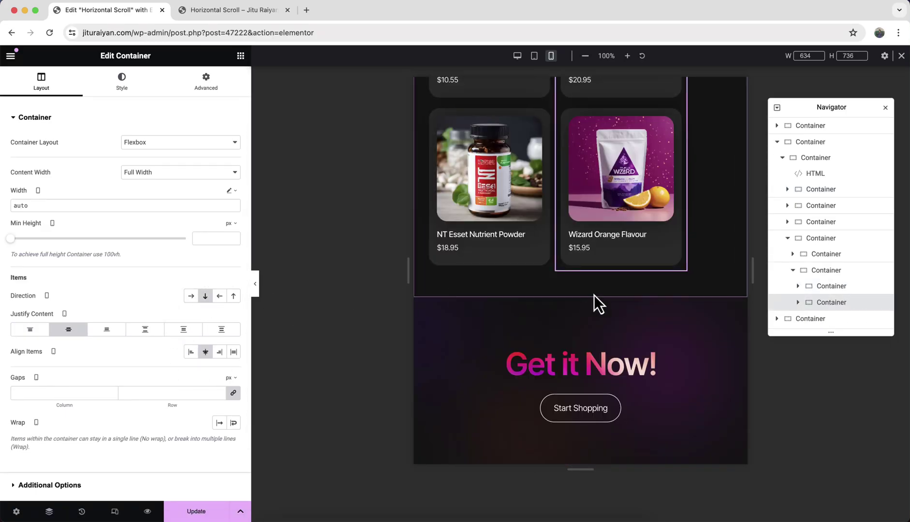
- Set the mobile direction of the product cards' parent container and the outer New Arrivals section container to Column - vertical
click(826, 270)
click(205, 295)
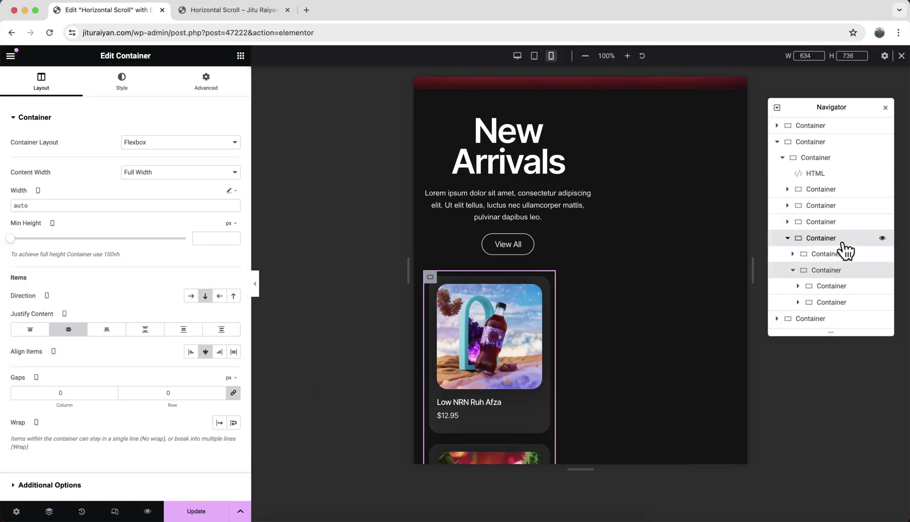
click(841, 239)
click(205, 296)
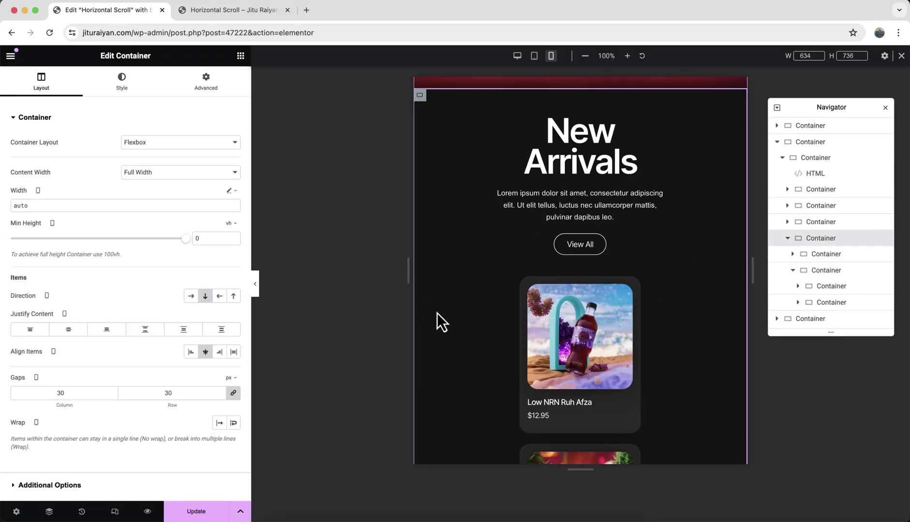
- Check the stacked sections in the editor and in the page's 360 px browser preview down to the product cards
scroll(436, 313, down, 6)
scroll(437, 313, down, 8)
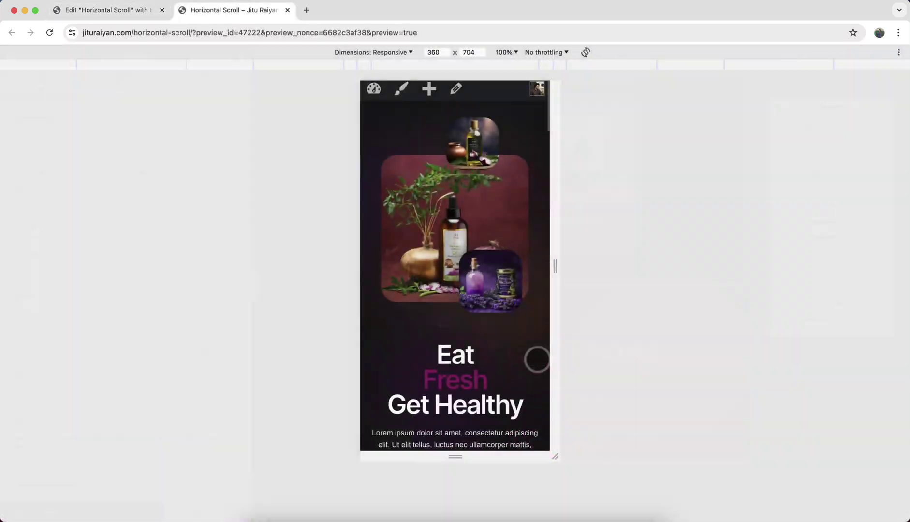
scroll(537, 359, down, 10)
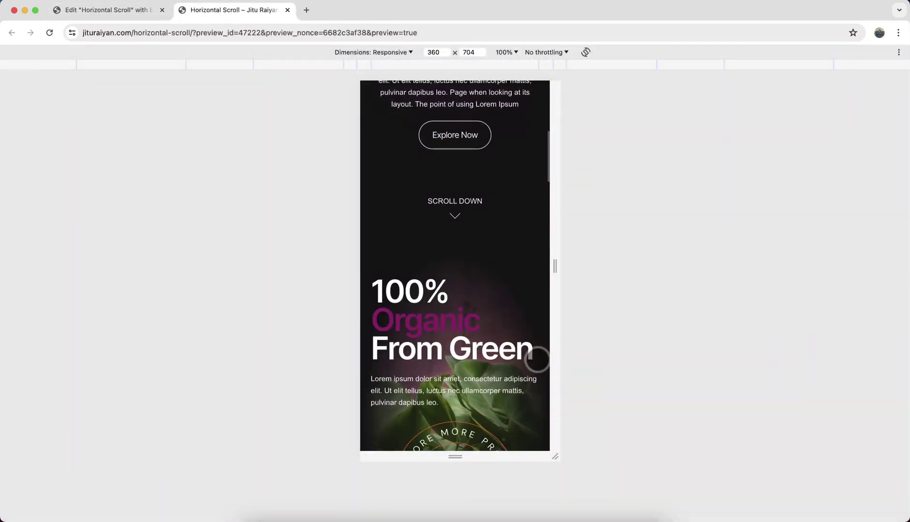
scroll(536, 360, down, 10)
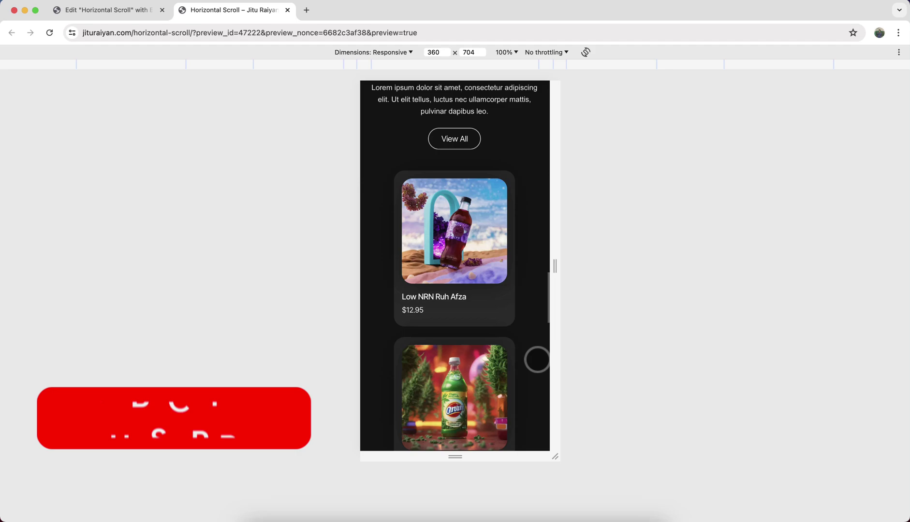
scroll(536, 359, down, 5)
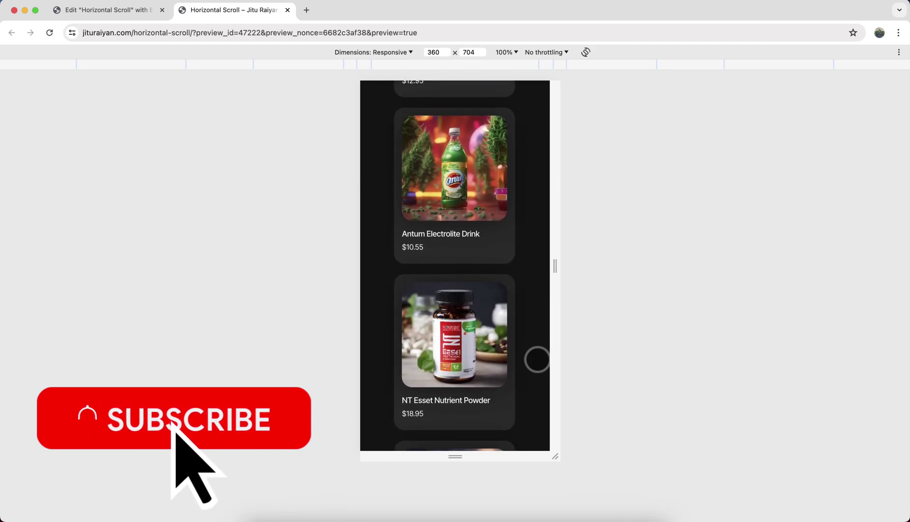